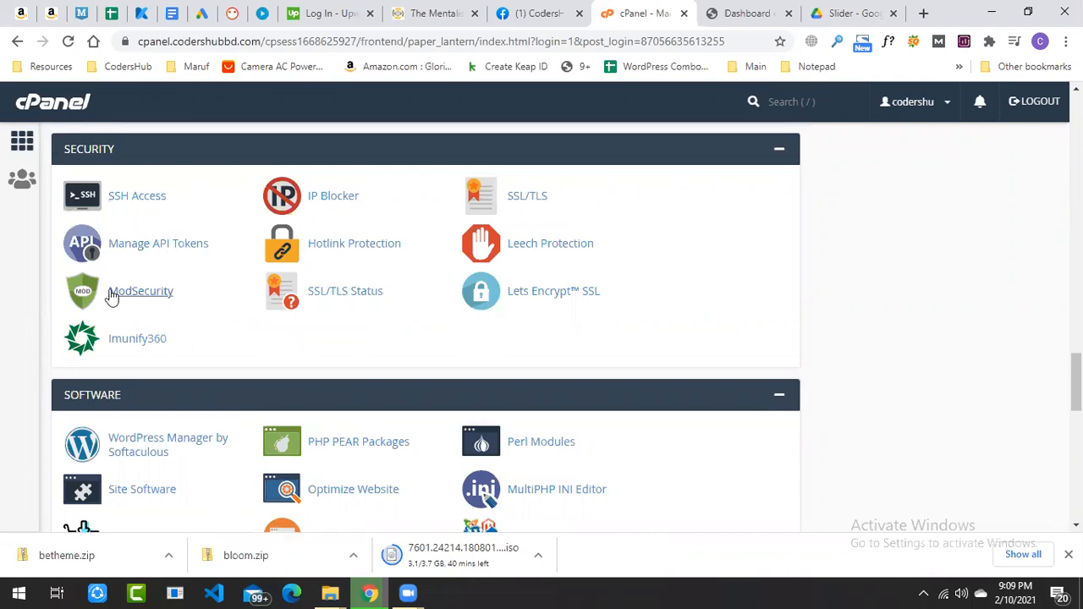
- Open the ModSecurity domain settings in cPanel and the Insert Headers and Footers settings in the WordPress dashboard
{"action": "left_click", "coordinate": [122, 296]}
{"action": "left_click", "coordinate": [757, 9]}
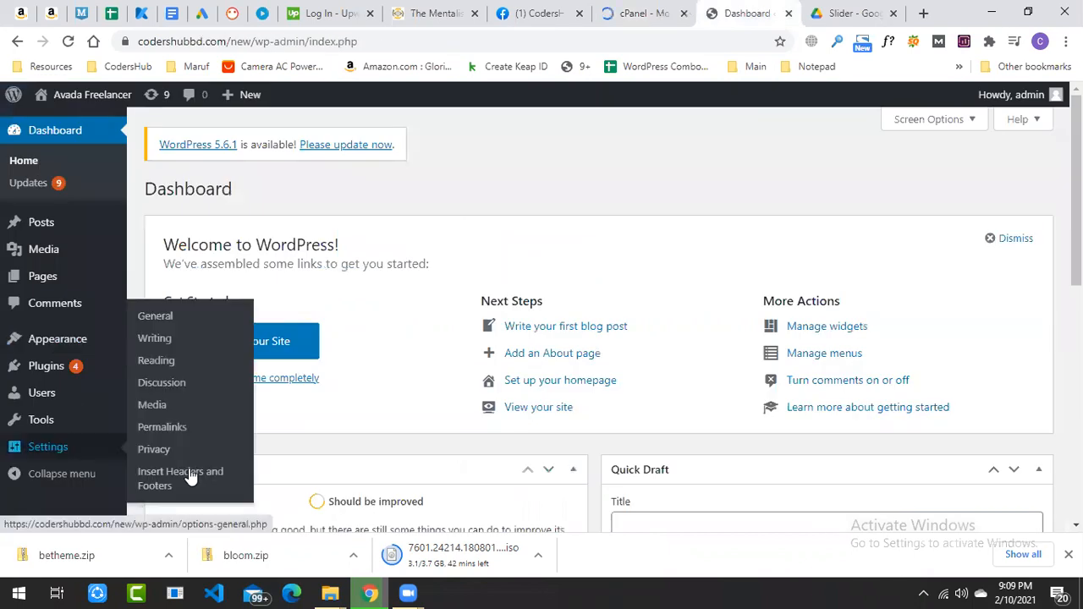
{"action": "left_click", "coordinate": [643, 10]}
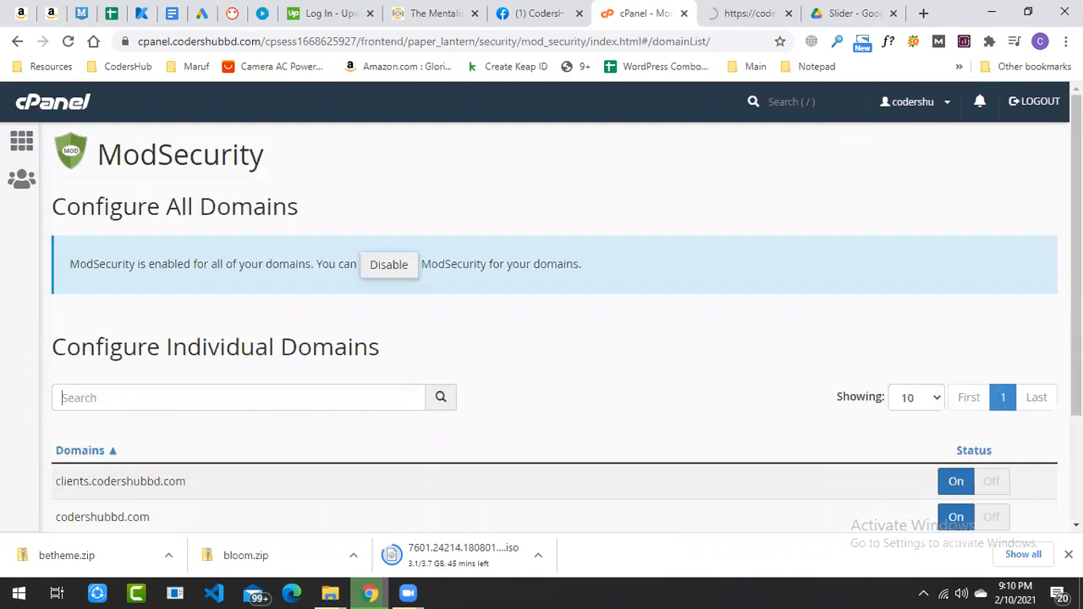
{"action": "scroll", "coordinate": [919, 333], "scroll_direction": "down", "scroll_amount": 3}
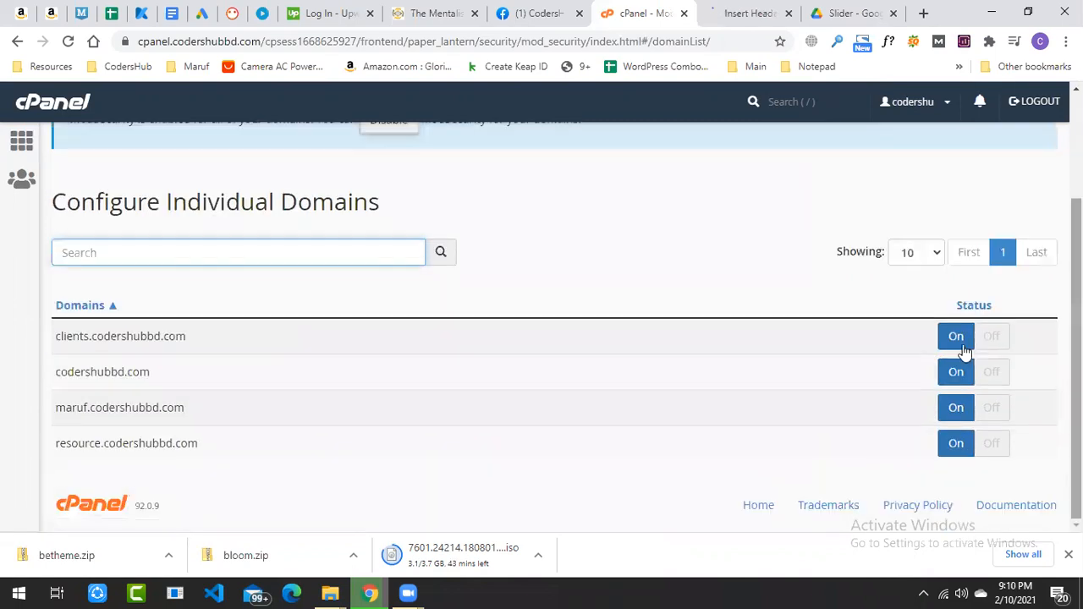
{"action": "scroll", "coordinate": [1049, 144], "scroll_direction": "up", "scroll_amount": 3}
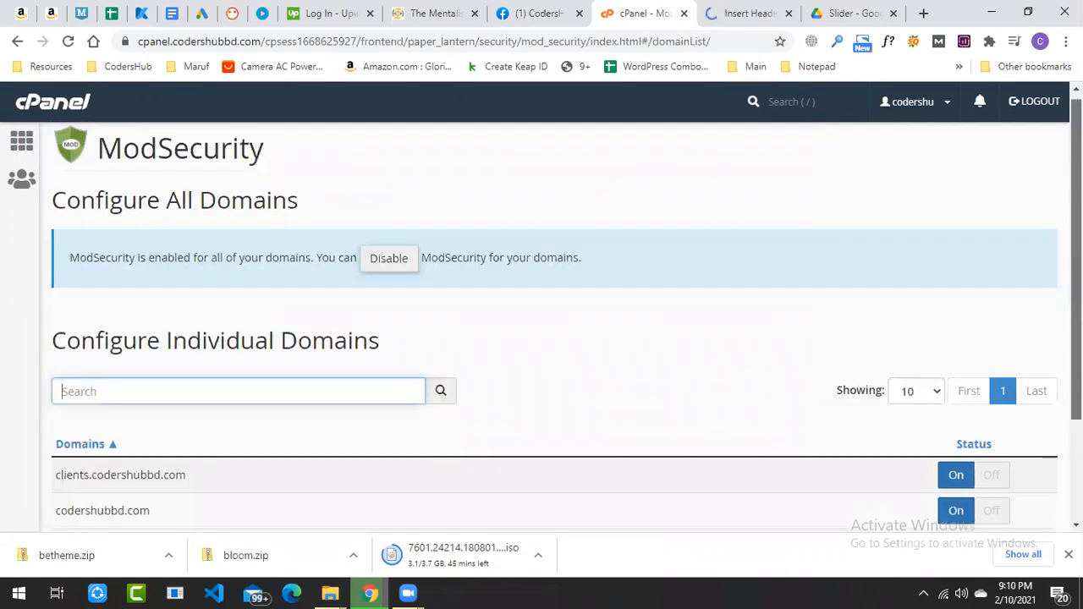
{"action": "left_click", "coordinate": [757, 10]}
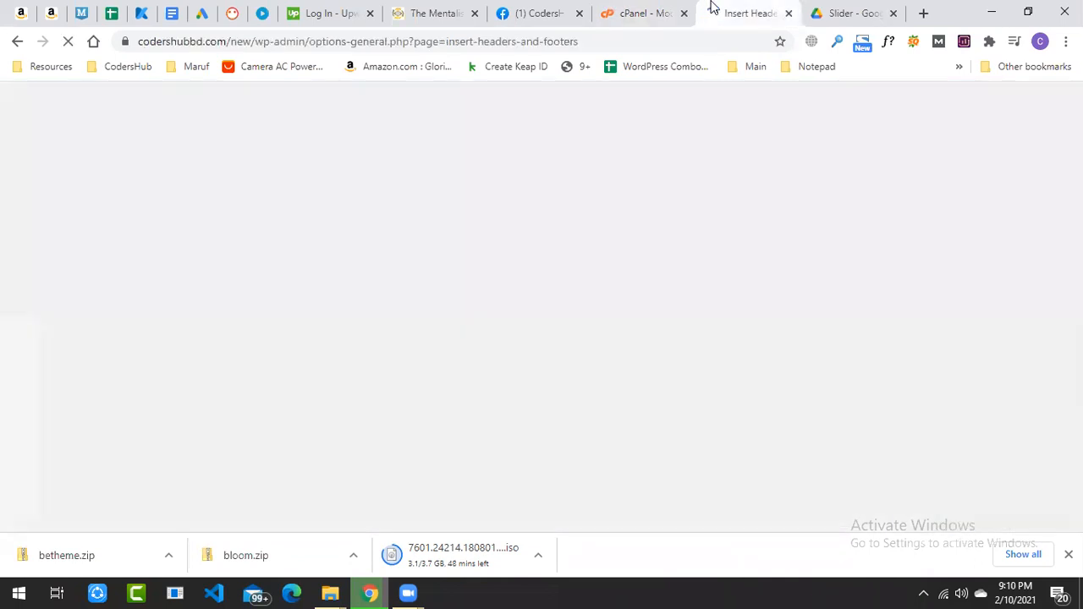
- Switch to the CodersHub-BD Facebook page, exit the unresponsive page and reload it
{"action": "left_click", "coordinate": [533, 13]}
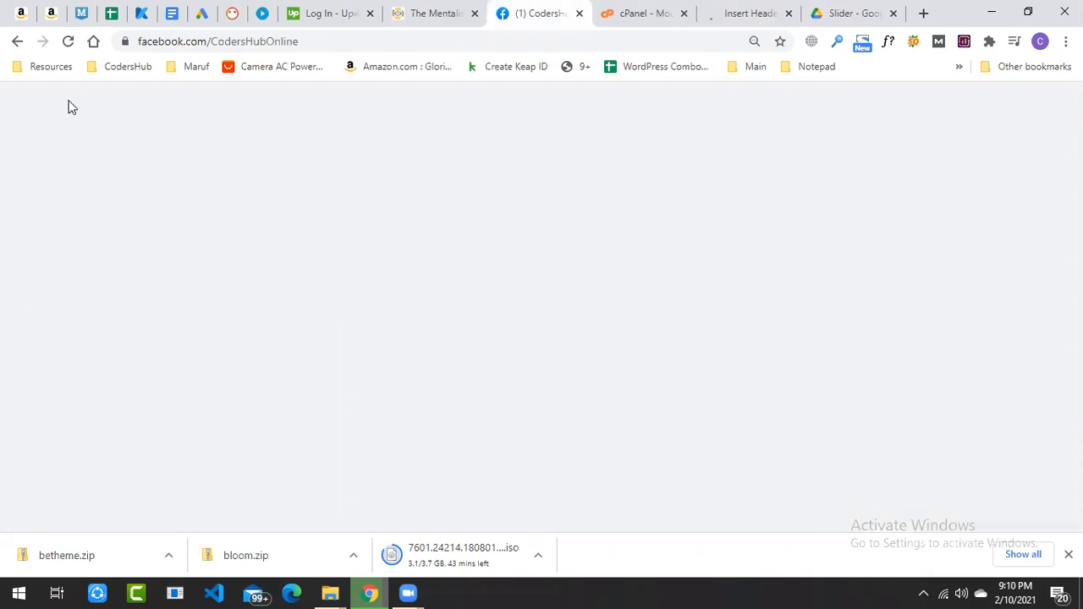
{"action": "left_click", "coordinate": [69, 43]}
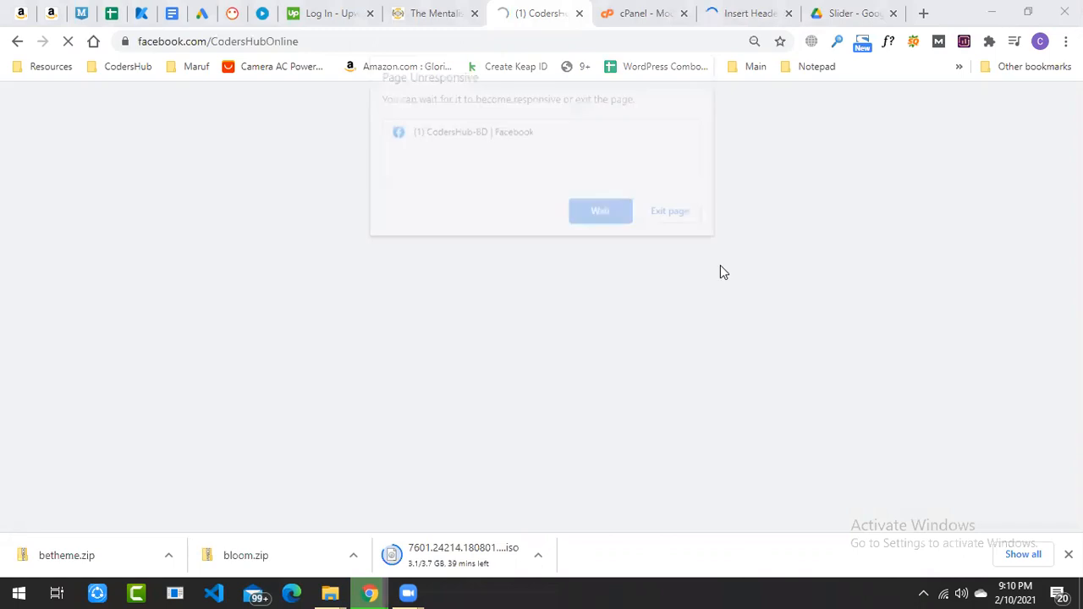
{"action": "left_click", "coordinate": [593, 211]}
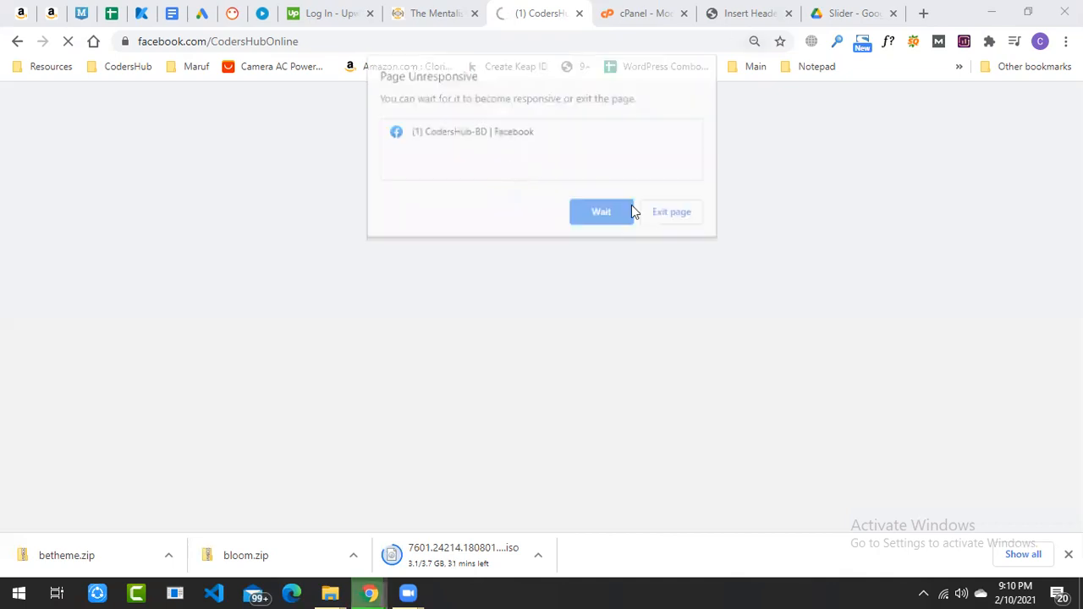
{"action": "left_click", "coordinate": [659, 217]}
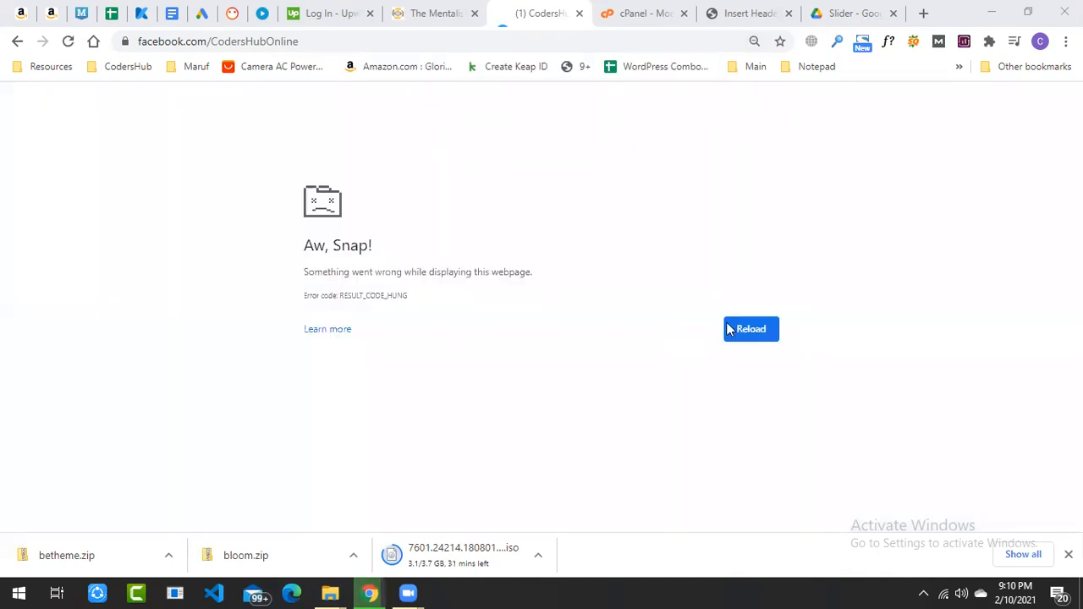
{"action": "key", "text": "F5"}
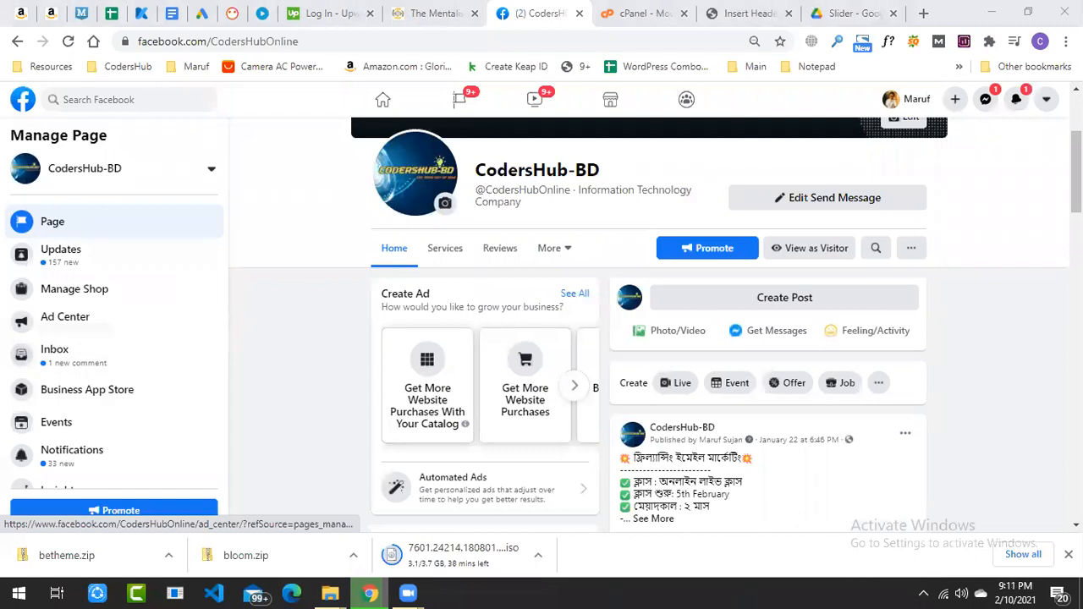
- Open the CodersHub-BD page's settings and go to its Messaging settings
{"action": "scroll", "coordinate": [241, 302], "scroll_direction": "up", "scroll_amount": 1}
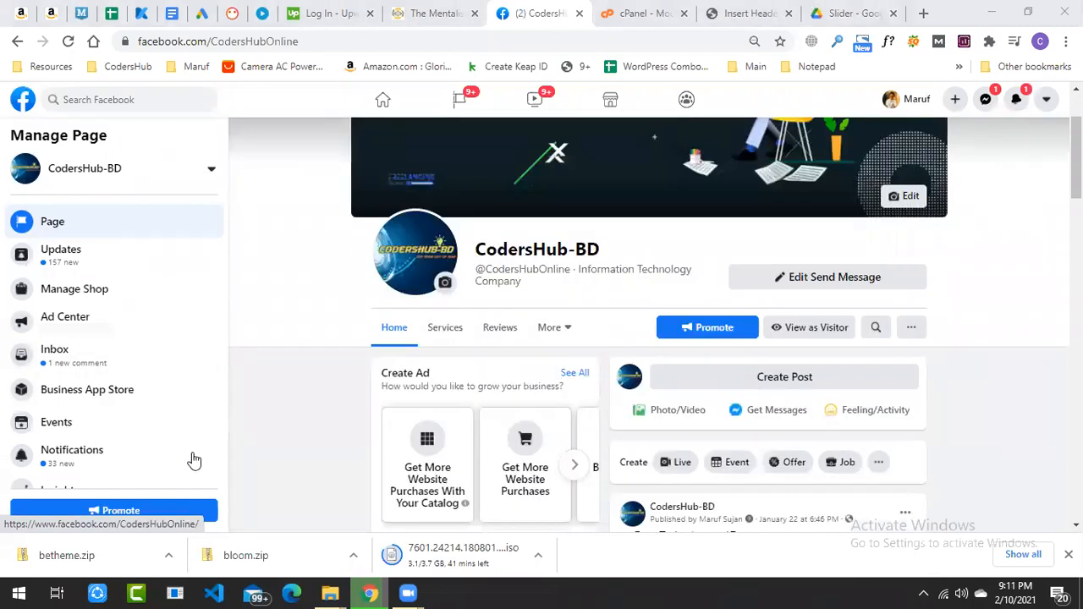
{"action": "scroll", "coordinate": [203, 411], "scroll_direction": "down", "scroll_amount": 1}
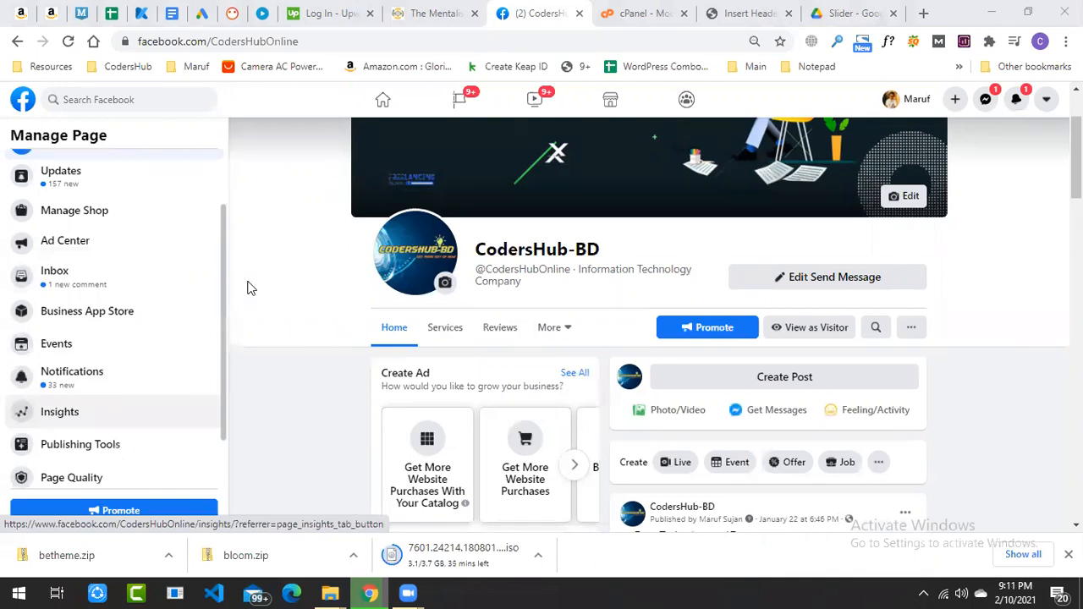
{"action": "scroll", "coordinate": [93, 474], "scroll_direction": "down", "scroll_amount": 1}
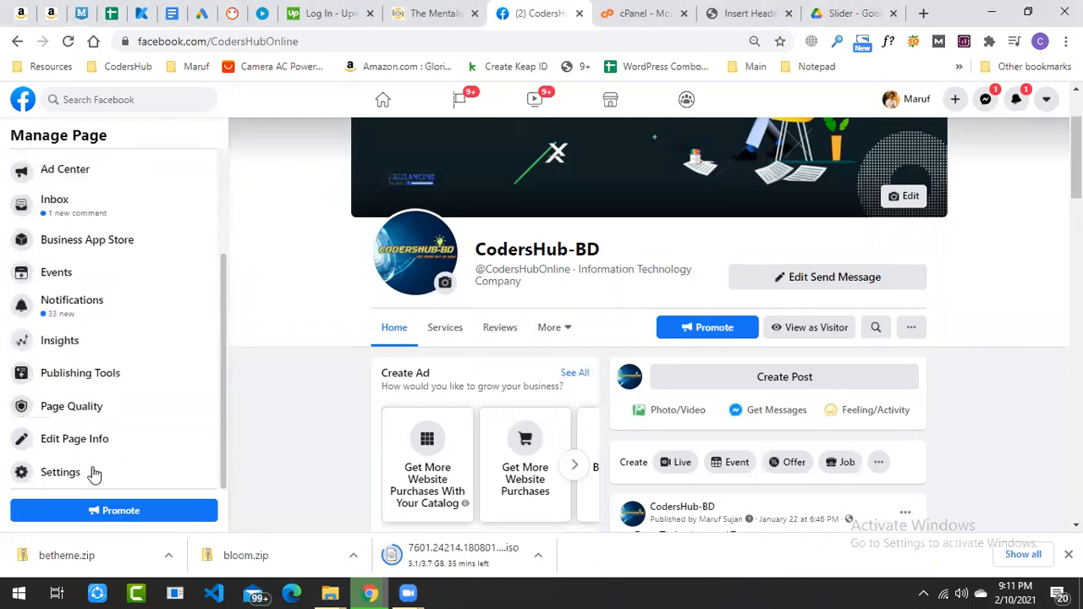
{"action": "left_click", "coordinate": [95, 473]}
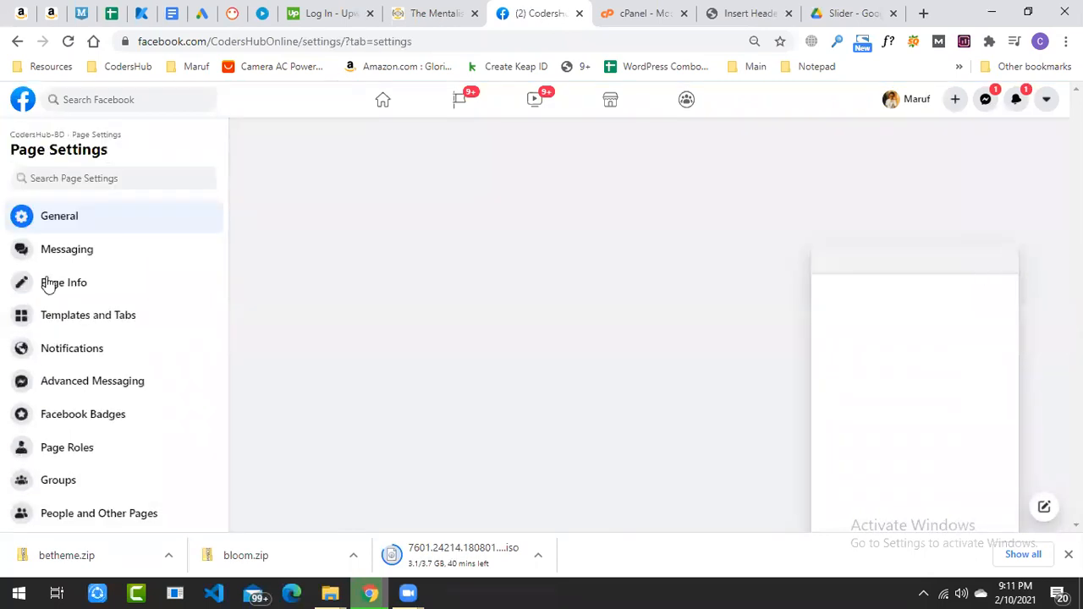
{"action": "left_click", "coordinate": [128, 263]}
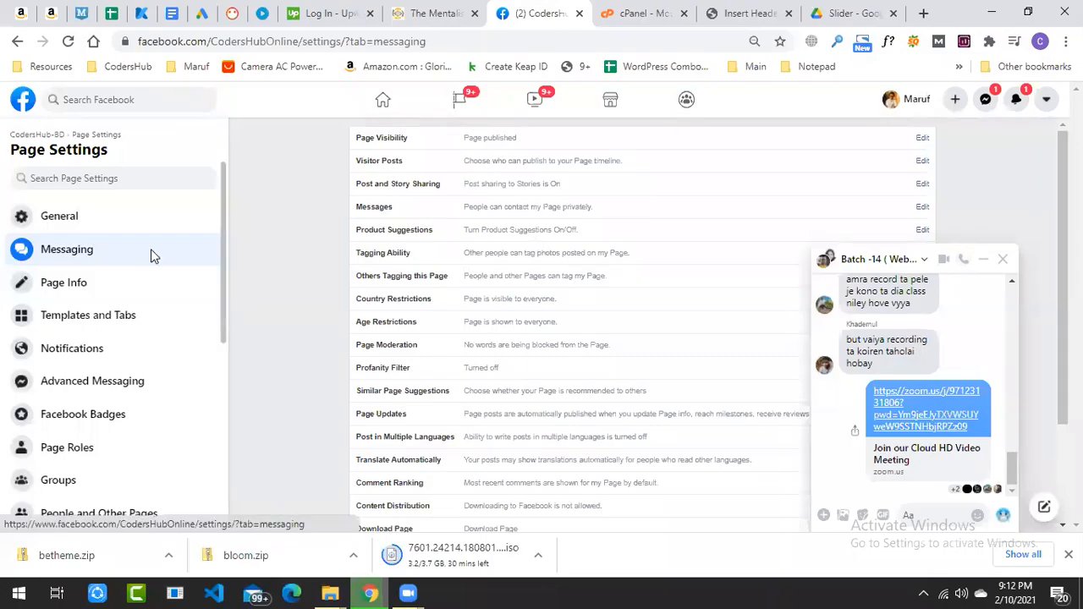
{"action": "left_click", "coordinate": [150, 248]}
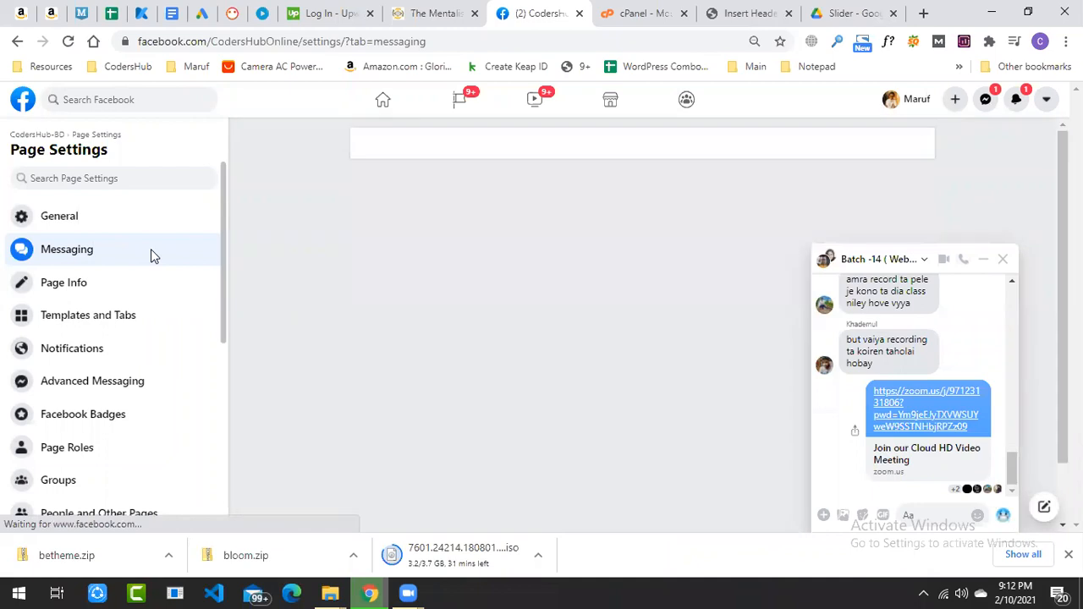
- Minimize the open group chat and start the setup for adding Messenger to the website
{"action": "left_click", "coordinate": [983, 260]}
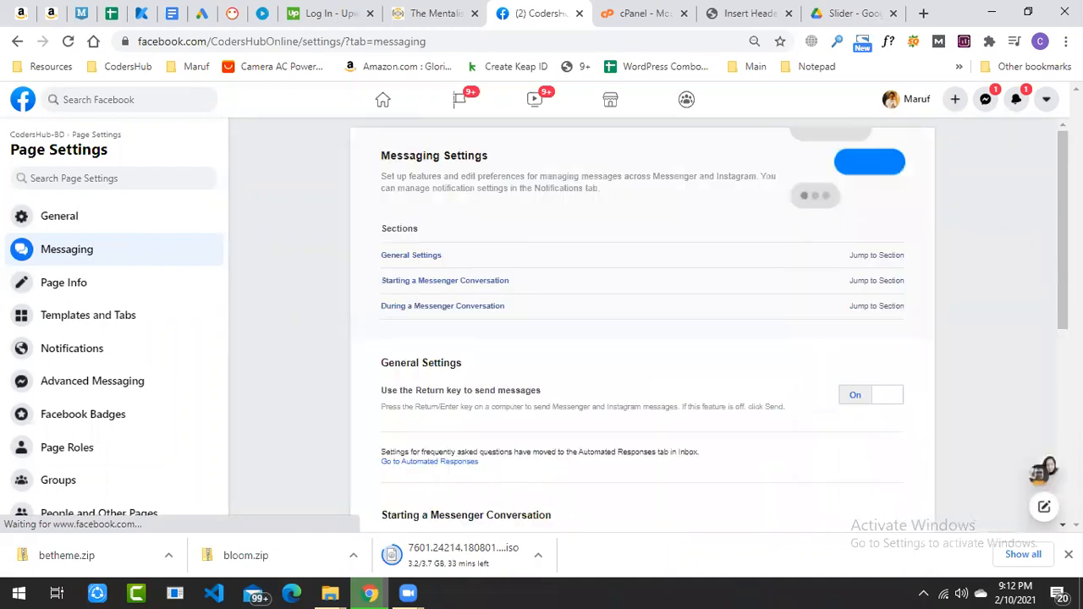
{"action": "left_click_drag", "start_coordinate": [1062, 186], "coordinate": [1063, 315]}
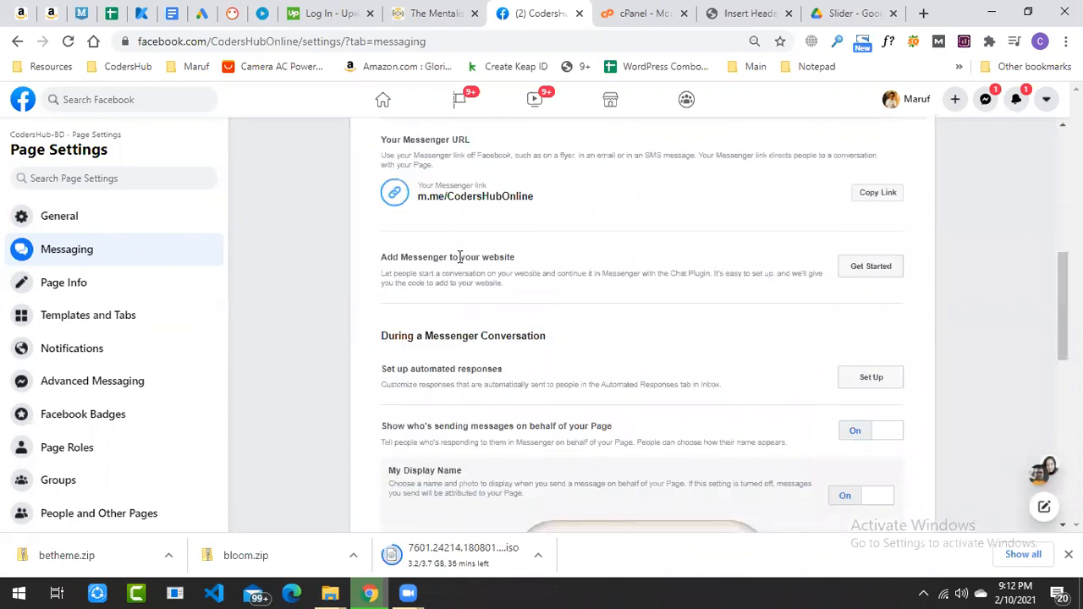
{"action": "left_click", "coordinate": [892, 270]}
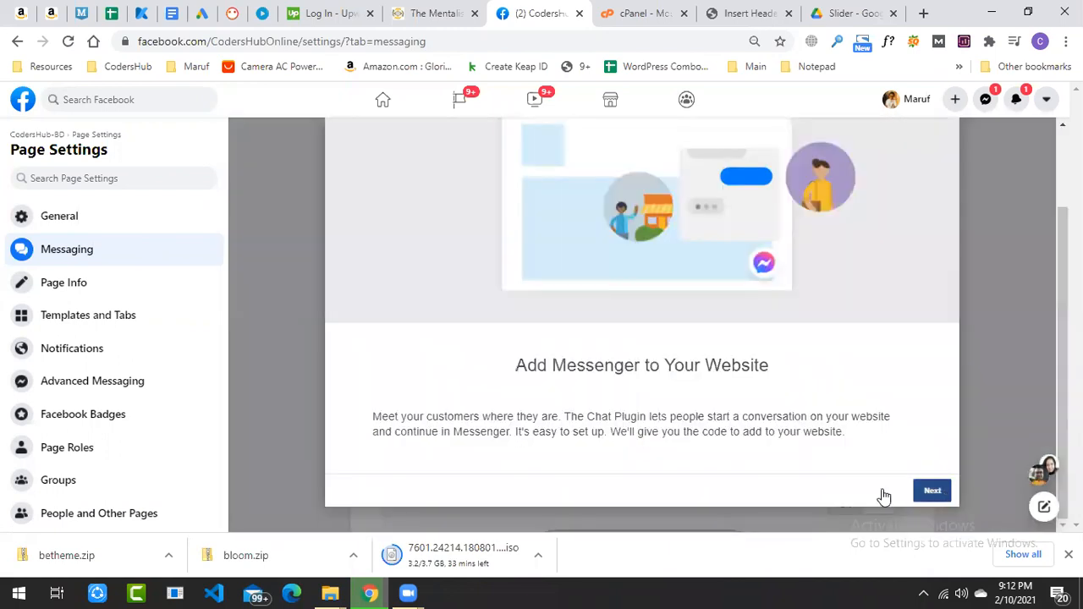
- Open the Chat Plugin's greeting text for editing and continue to the appearance stage of the setup
{"action": "left_click", "coordinate": [352, 491]}
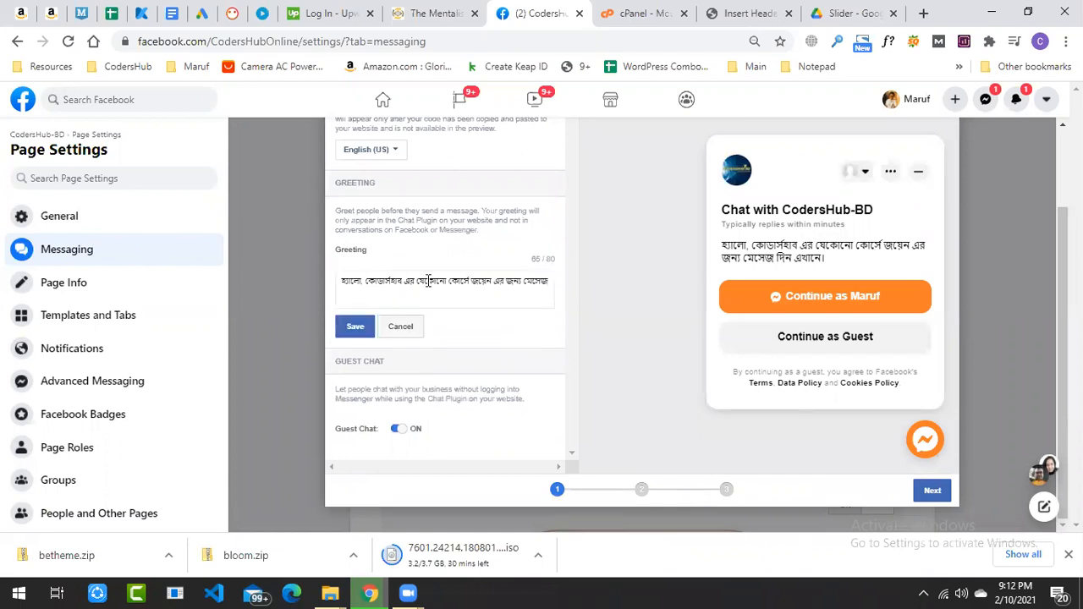
{"action": "triple_click", "coordinate": [548, 283]}
{"action": "left_click", "coordinate": [549, 281]}
{"action": "left_click", "coordinate": [931, 490]}
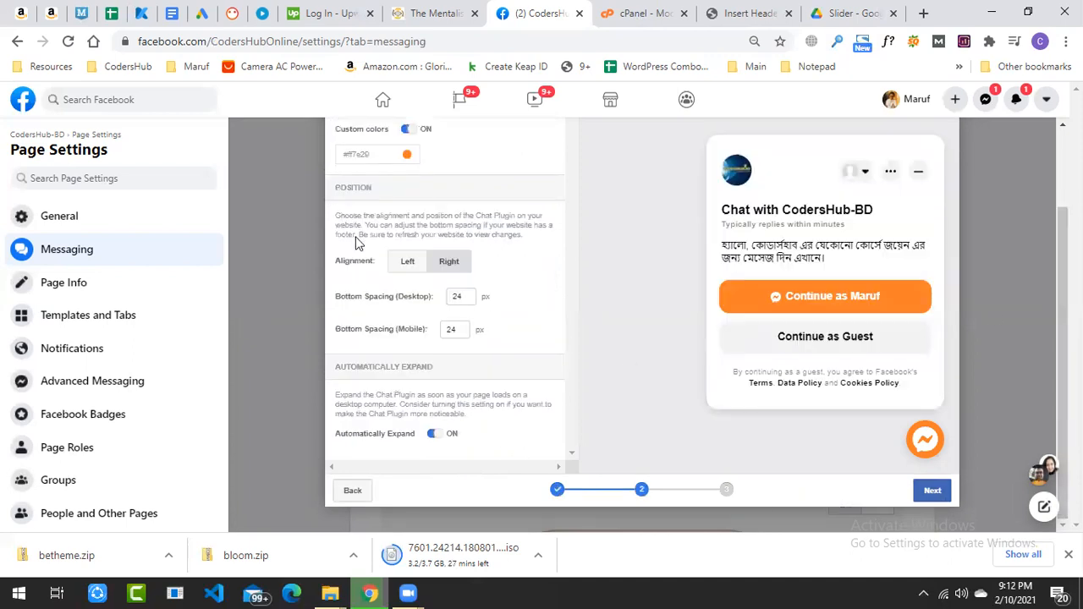
- Set the Chat Plugin's custom color to the red swatch #fa3c4c
{"action": "left_click", "coordinate": [380, 155]}
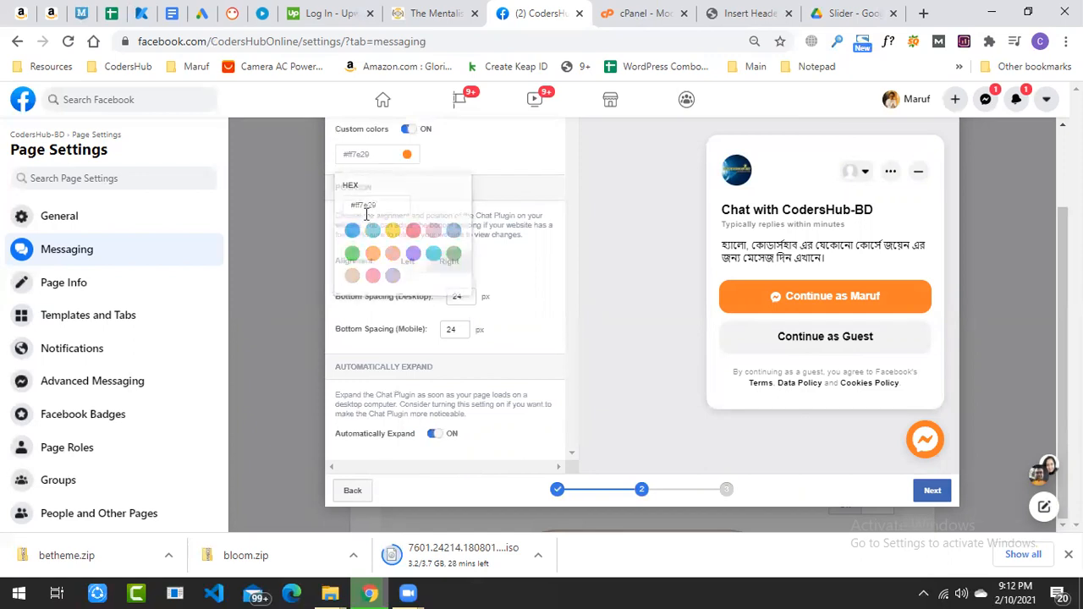
{"action": "left_click", "coordinate": [362, 155]}
{"action": "double_click", "coordinate": [362, 155]}
{"action": "left_click", "coordinate": [407, 153]}
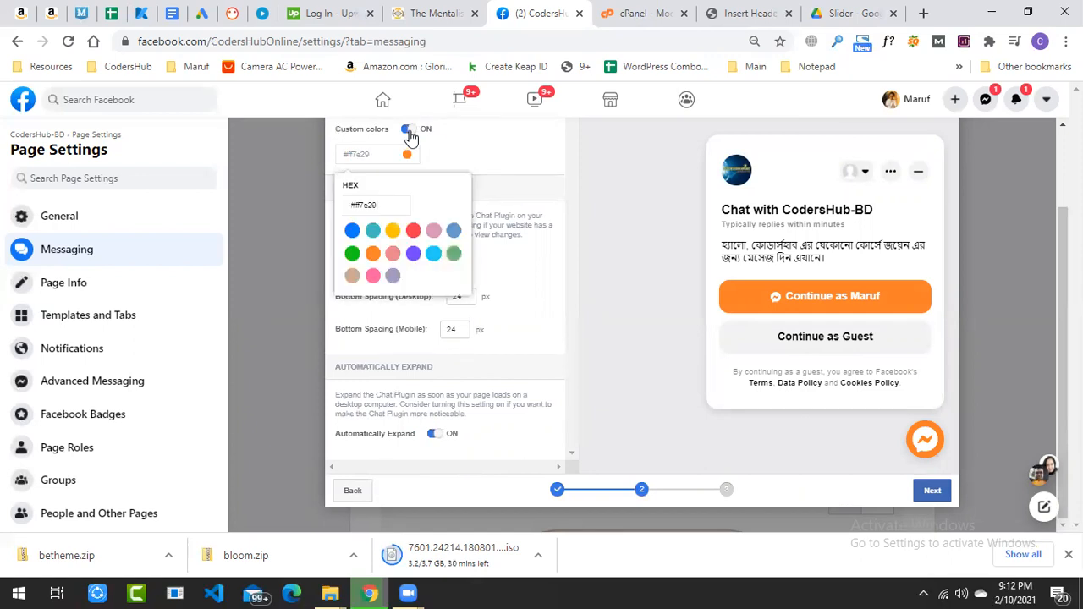
{"action": "left_click", "coordinate": [413, 231]}
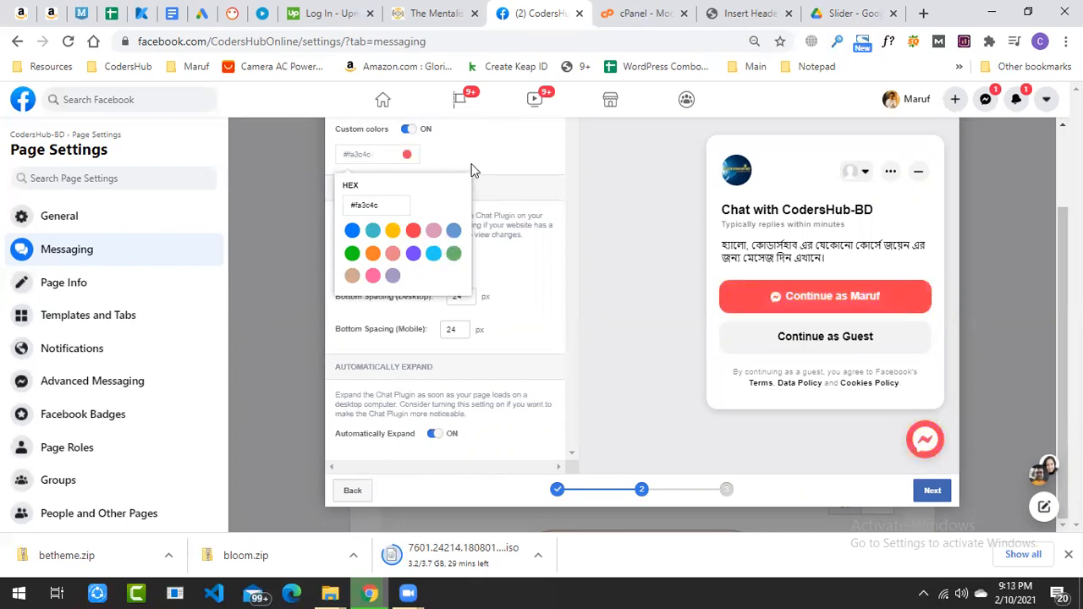
{"action": "left_click", "coordinate": [520, 294]}
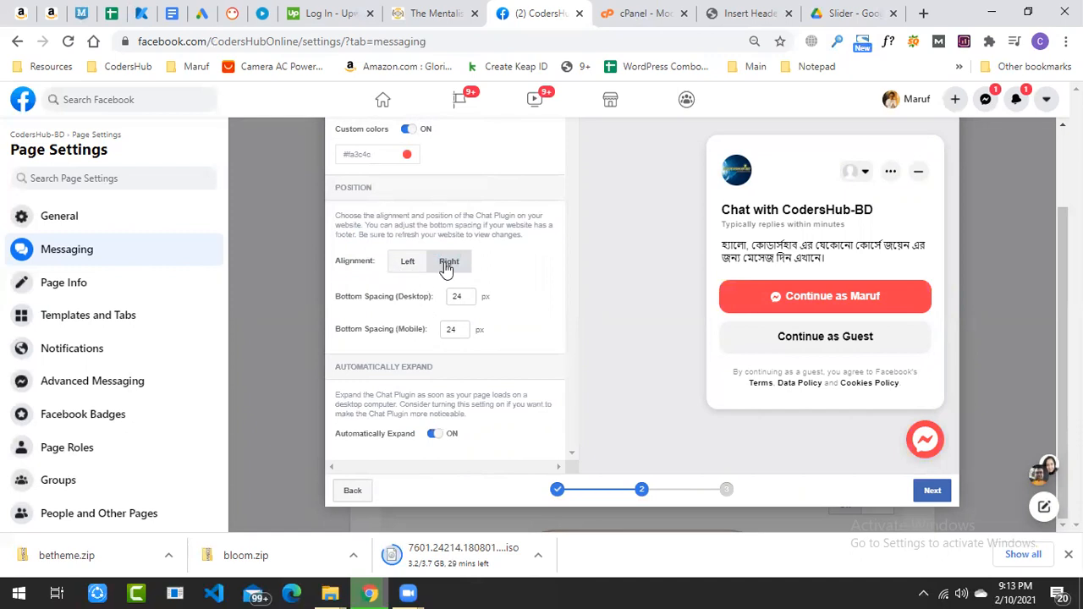
- Try the Left alignment for the Chat Plugin and set the alignment back to Right
{"action": "left_click", "coordinate": [407, 262]}
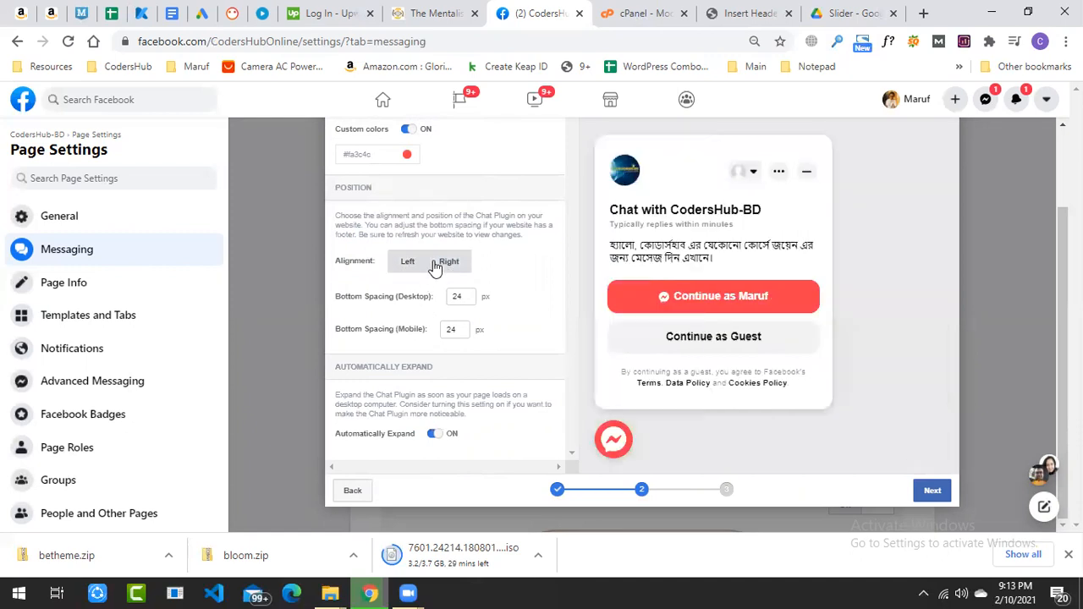
{"action": "left_click", "coordinate": [442, 264]}
{"action": "left_click", "coordinate": [407, 261]}
{"action": "left_click", "coordinate": [460, 263]}
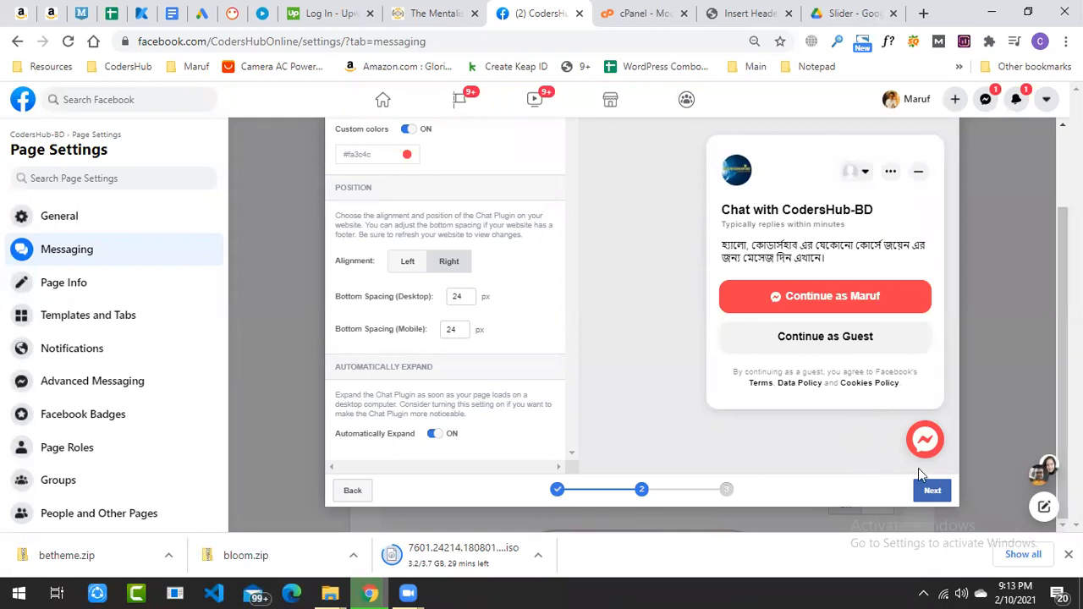
{"action": "left_click_drag", "start_coordinate": [461, 296], "coordinate": [404, 300]}
{"action": "type", "text": "50"}
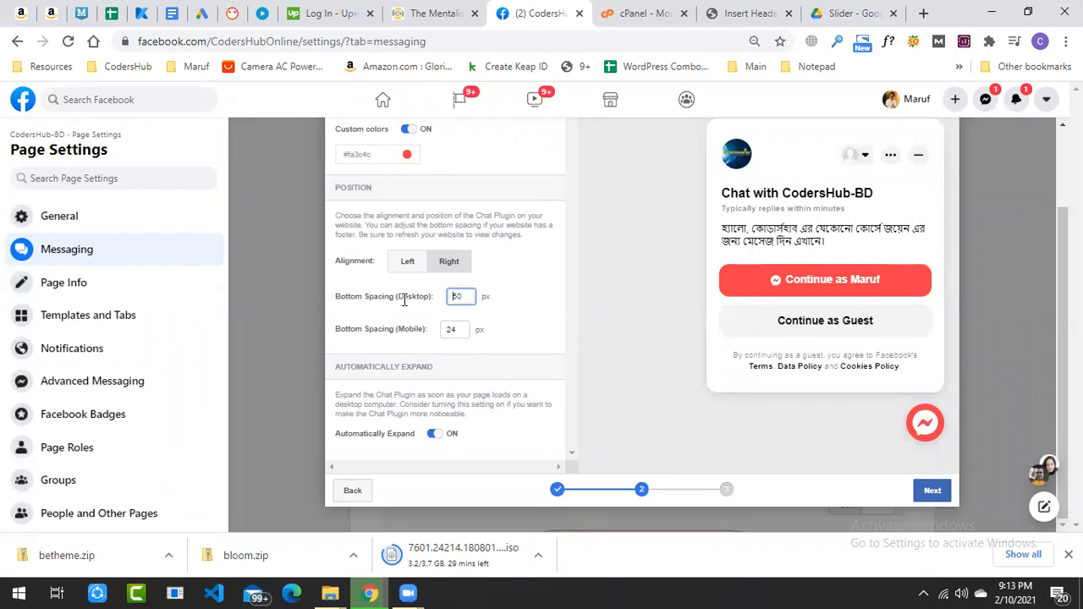
{"action": "key", "text": "Home"}
{"action": "type", "text": "1"}
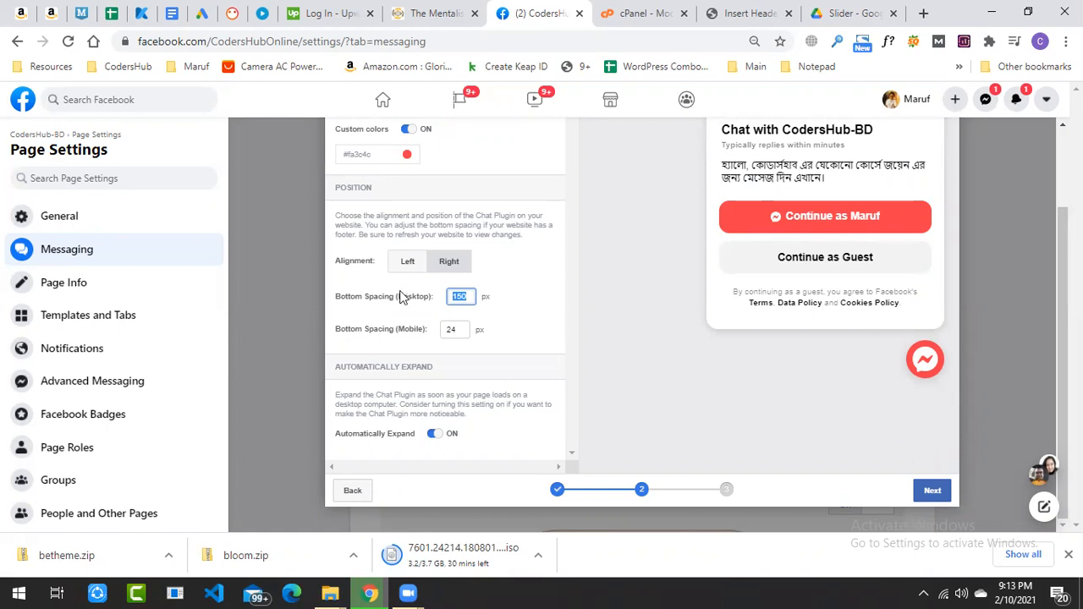
{"action": "key", "text": "Tab"}
{"action": "key", "text": "shift+Tab"}
{"action": "type", "text": "200"}
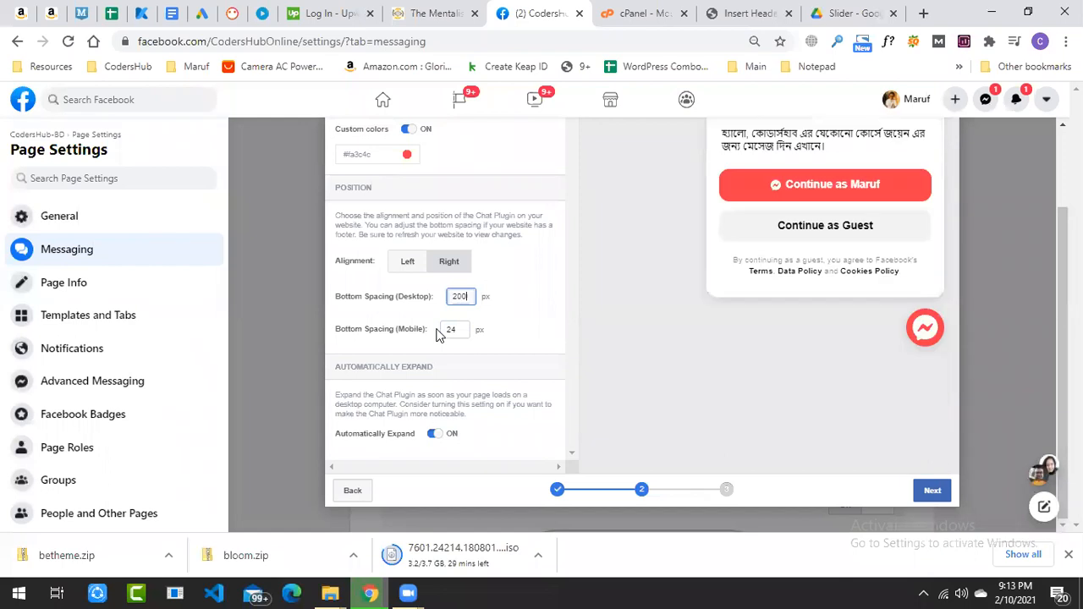
{"action": "left_click", "coordinate": [519, 313]}
- Continue to the final setup stage and copy the Chat Plugin code snippet to the clipboard
{"action": "left_click", "coordinate": [935, 490]}
{"action": "left_click", "coordinate": [759, 294]}
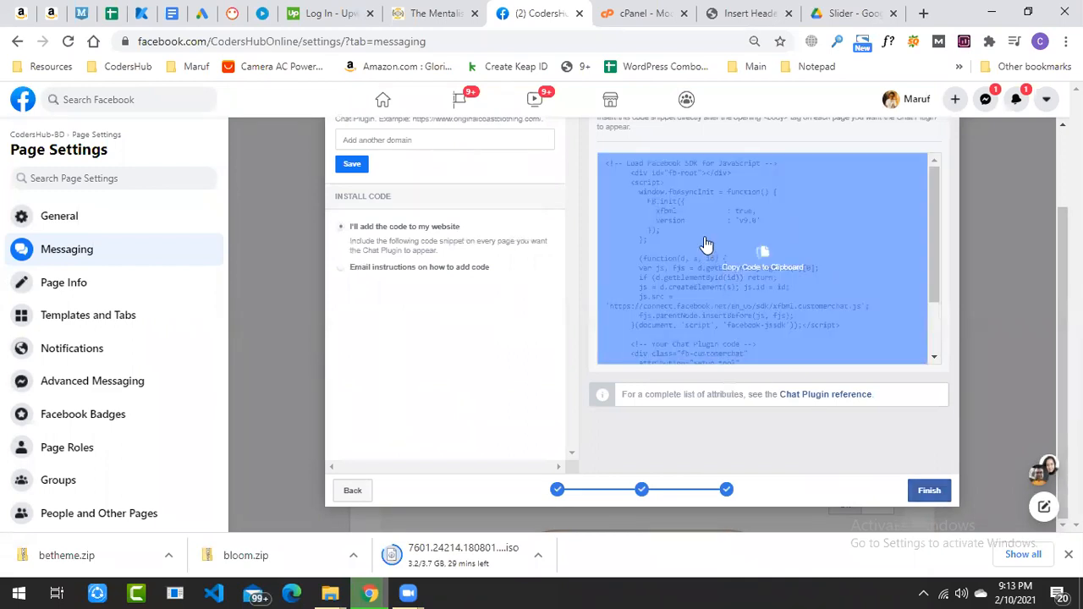
{"action": "left_click", "coordinate": [727, 217]}
{"action": "scroll", "coordinate": [428, 241], "scroll_direction": "up", "scroll_amount": 2}
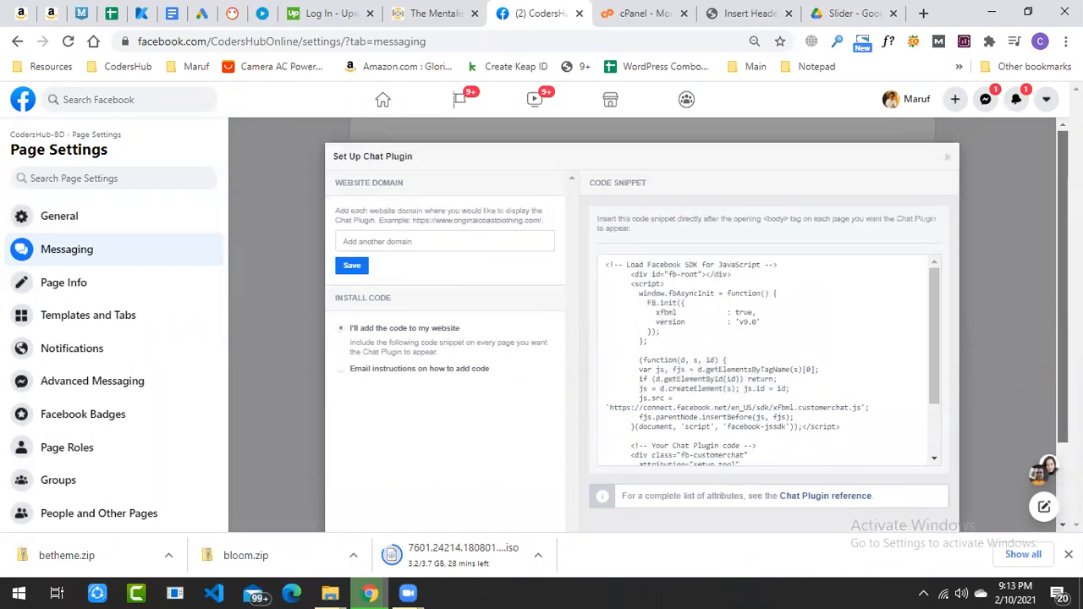
{"action": "left_click", "coordinate": [429, 241]}
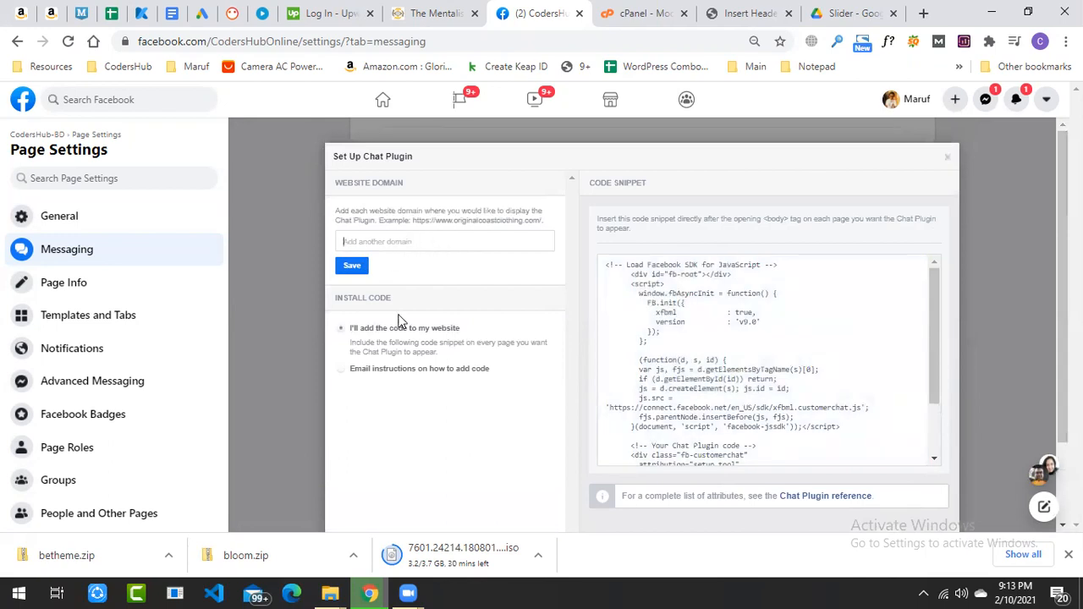
{"action": "left_click", "coordinate": [732, 12]}
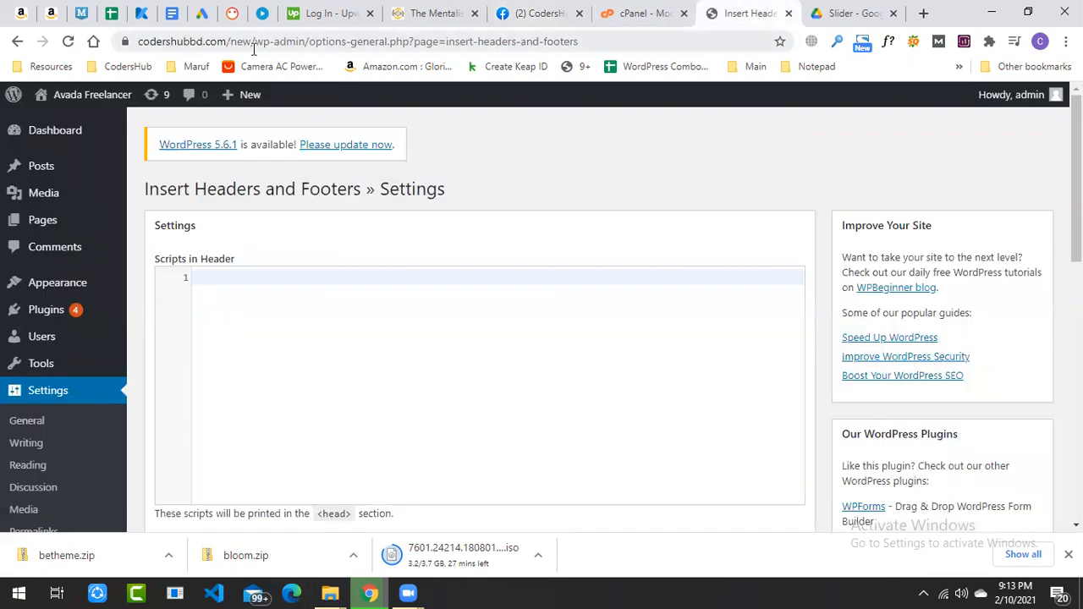
{"action": "left_click_drag", "start_coordinate": [253, 42], "coordinate": [9, 11]}
{"action": "key", "text": "ctrl+c"}
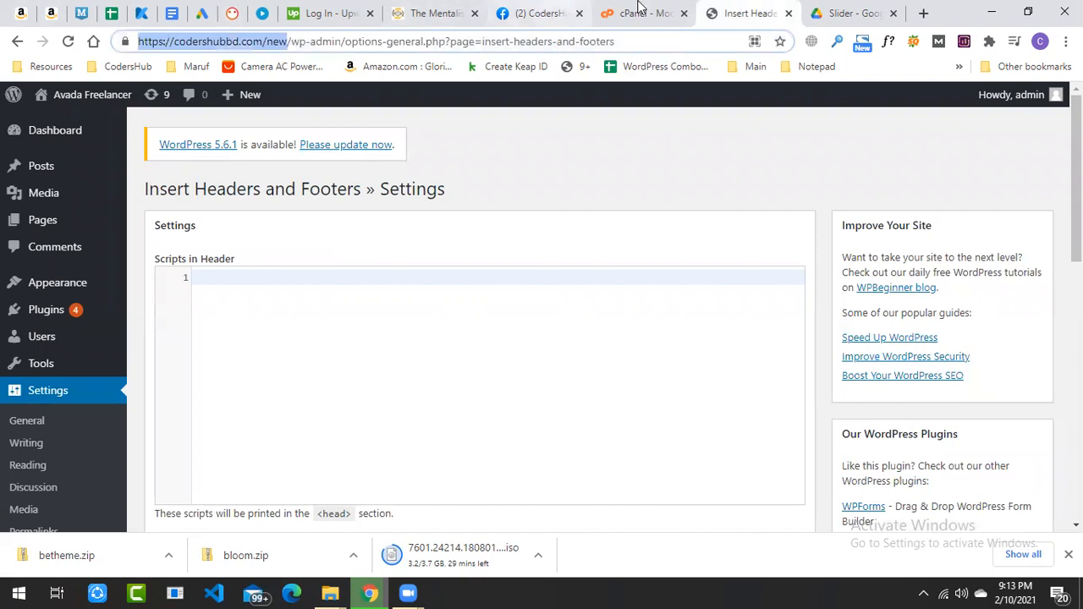
{"action": "left_click", "coordinate": [550, 13]}
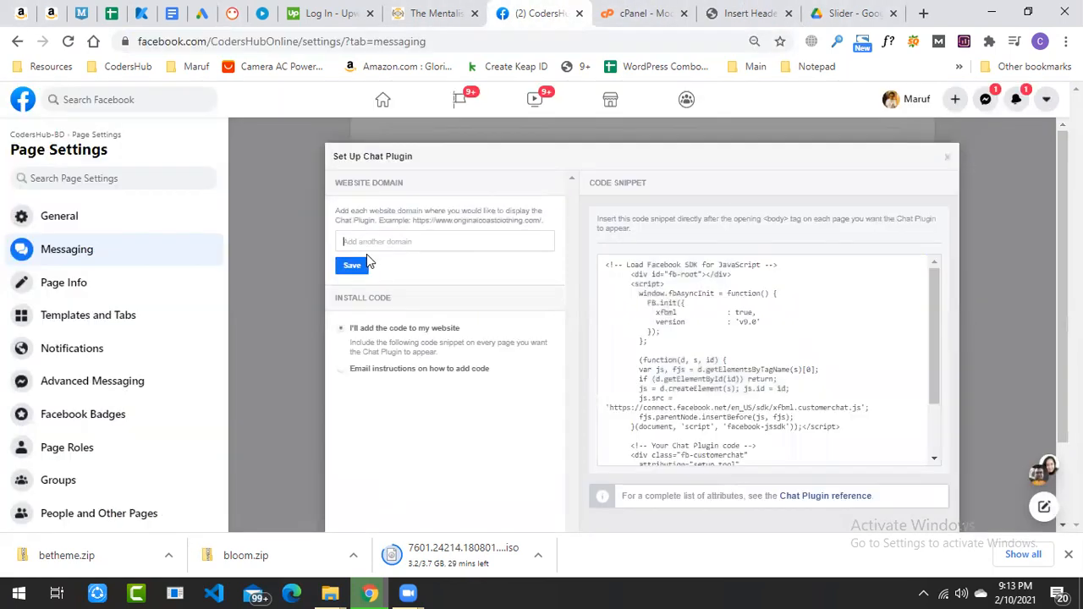
{"action": "key", "text": "ctrl+v"}
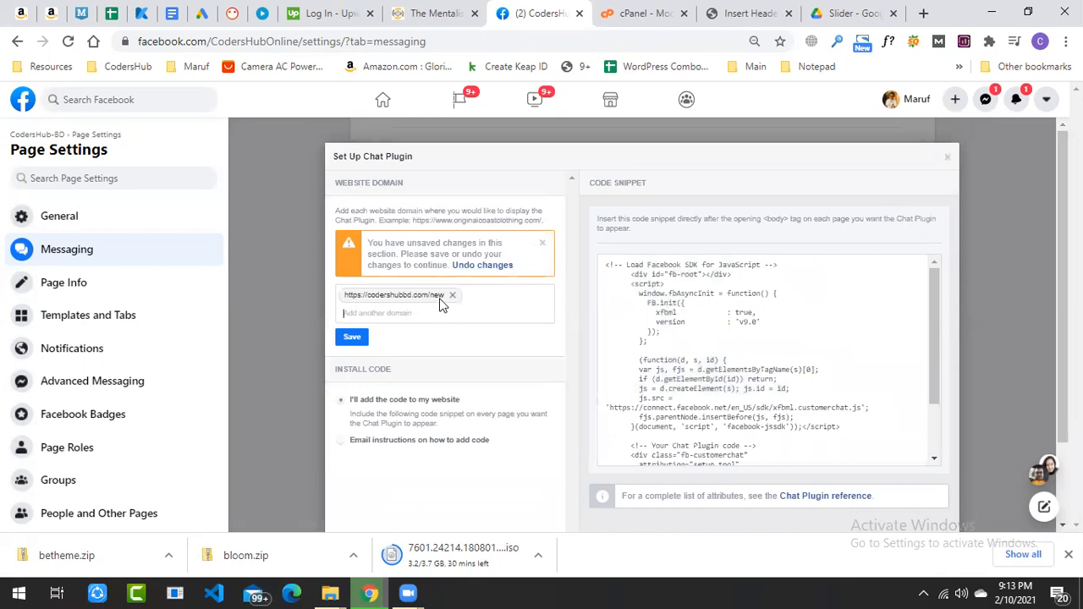
{"action": "left_click", "coordinate": [348, 338]}
{"action": "left_click", "coordinate": [352, 337]}
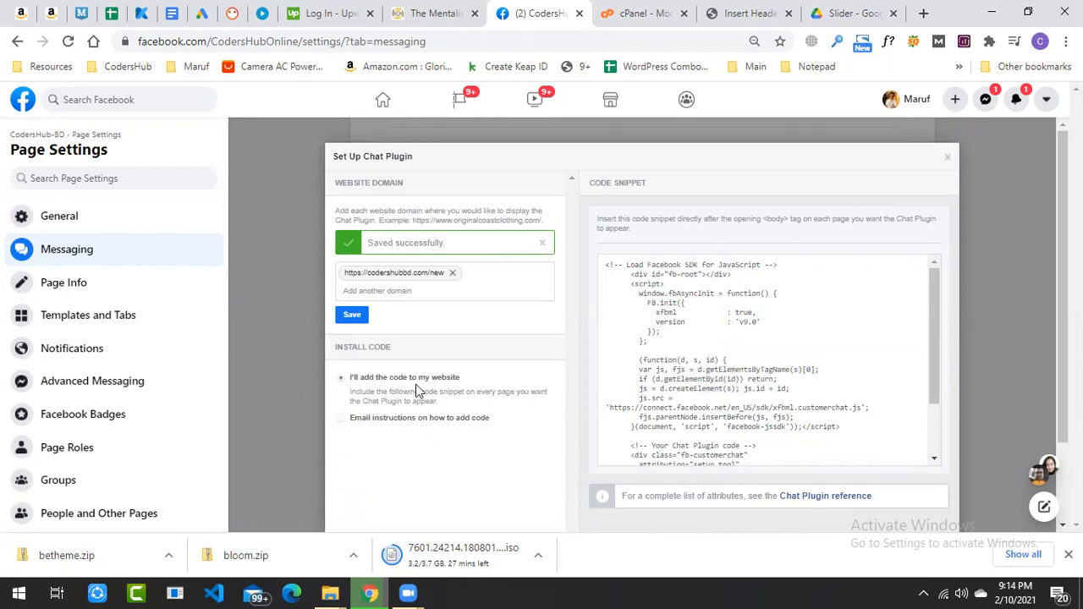
- Set the install method to emailing instructions and copy the code snippet from the email preview
{"action": "left_click", "coordinate": [740, 375]}
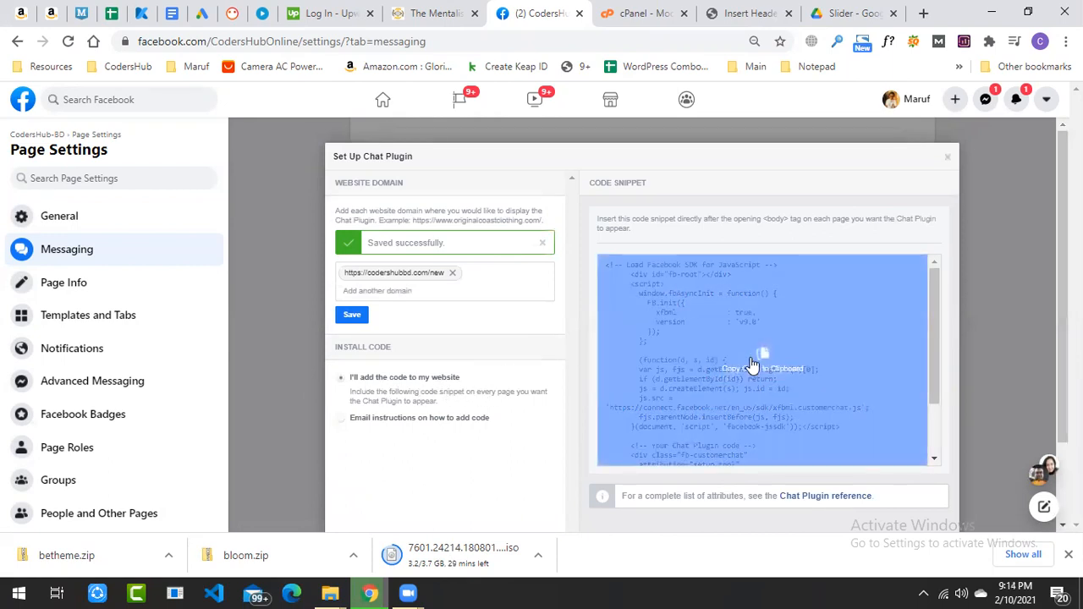
{"action": "left_click", "coordinate": [753, 364]}
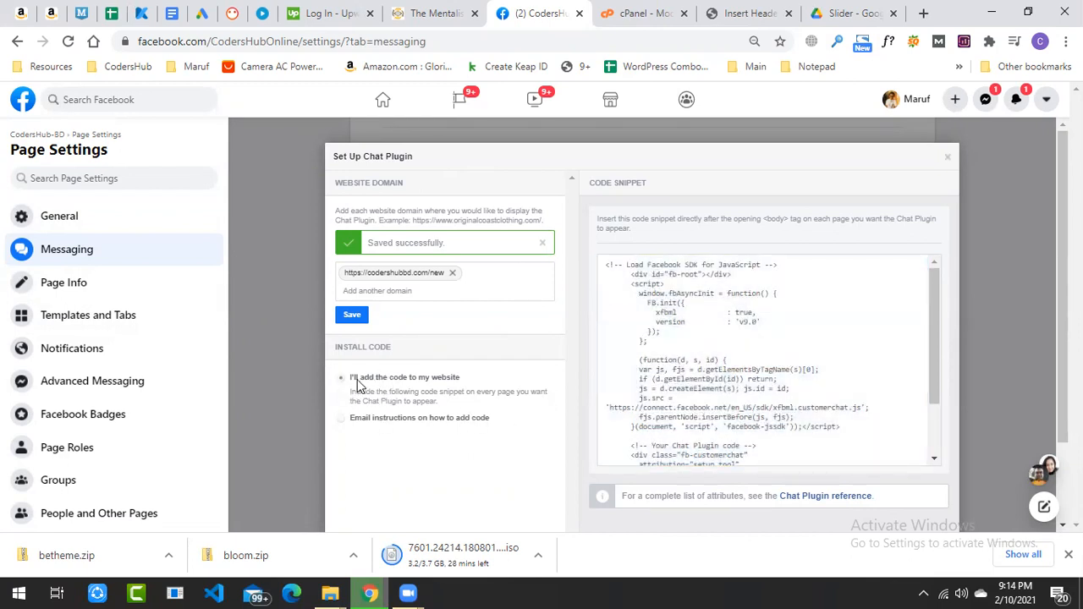
{"action": "left_click", "coordinate": [347, 427]}
{"action": "left_click", "coordinate": [431, 442]}
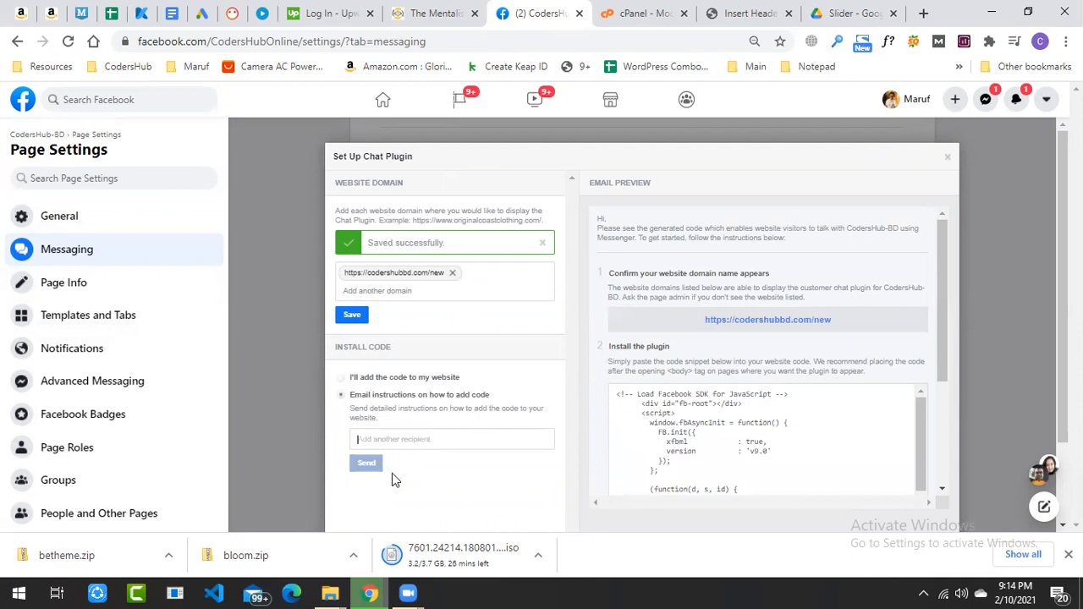
{"action": "mouse_move", "coordinate": [812, 438]}
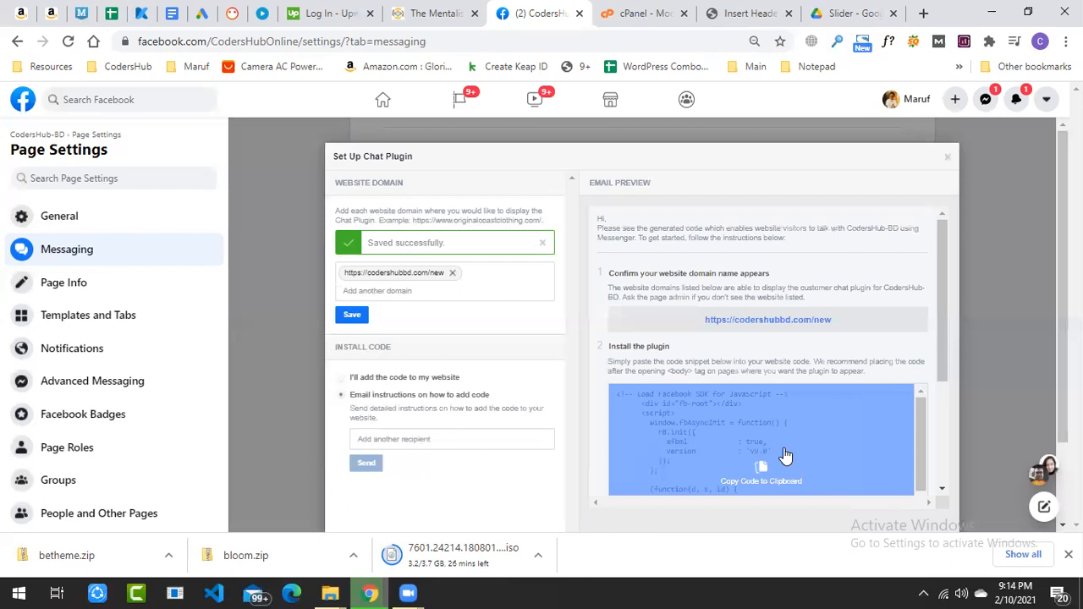
{"action": "left_click", "coordinate": [785, 455]}
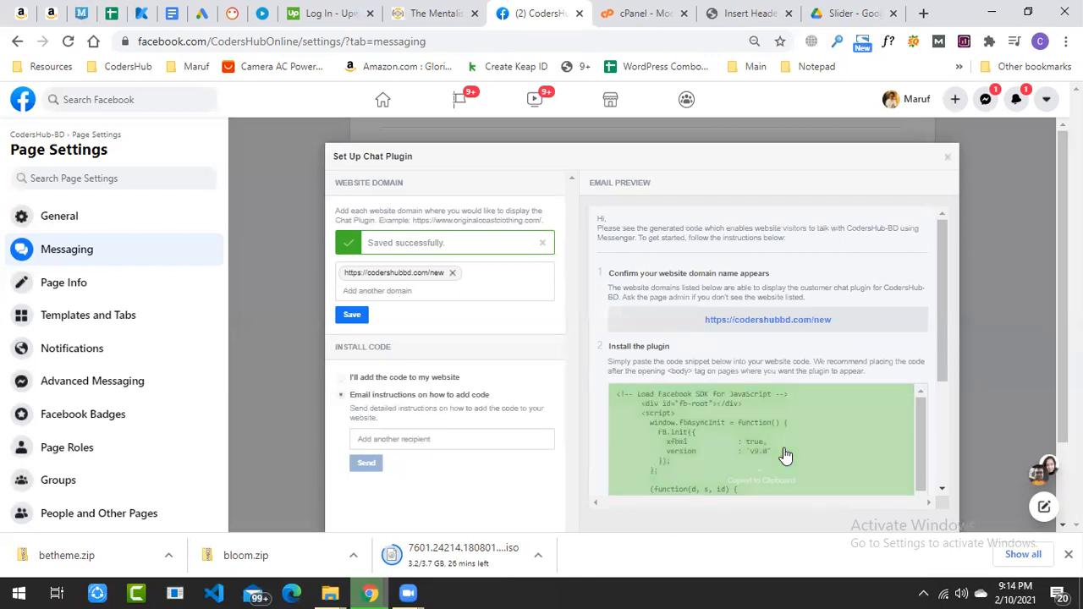
- Compare the Insert Headers and Footers script fields with the Chat Plugin's install instructions on where to place the code
{"action": "left_click", "coordinate": [719, 10]}
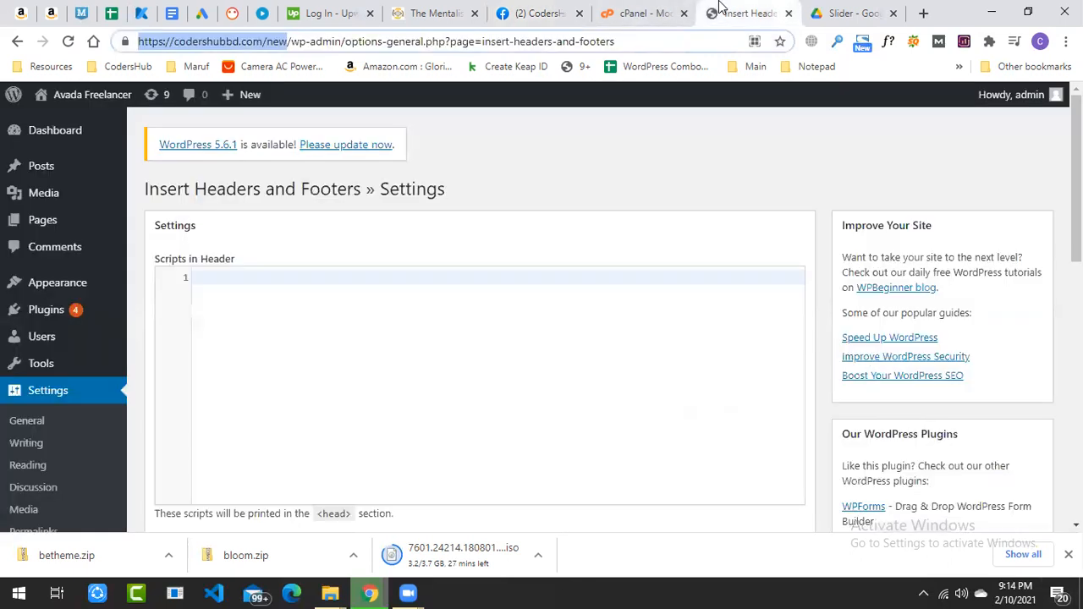
{"action": "left_click", "coordinate": [1040, 313]}
{"action": "scroll", "coordinate": [1040, 314], "scroll_direction": "down", "scroll_amount": 4}
{"action": "left_click", "coordinate": [614, 8]}
{"action": "left_click_drag", "start_coordinate": [544, 9], "coordinate": [669, 12]}
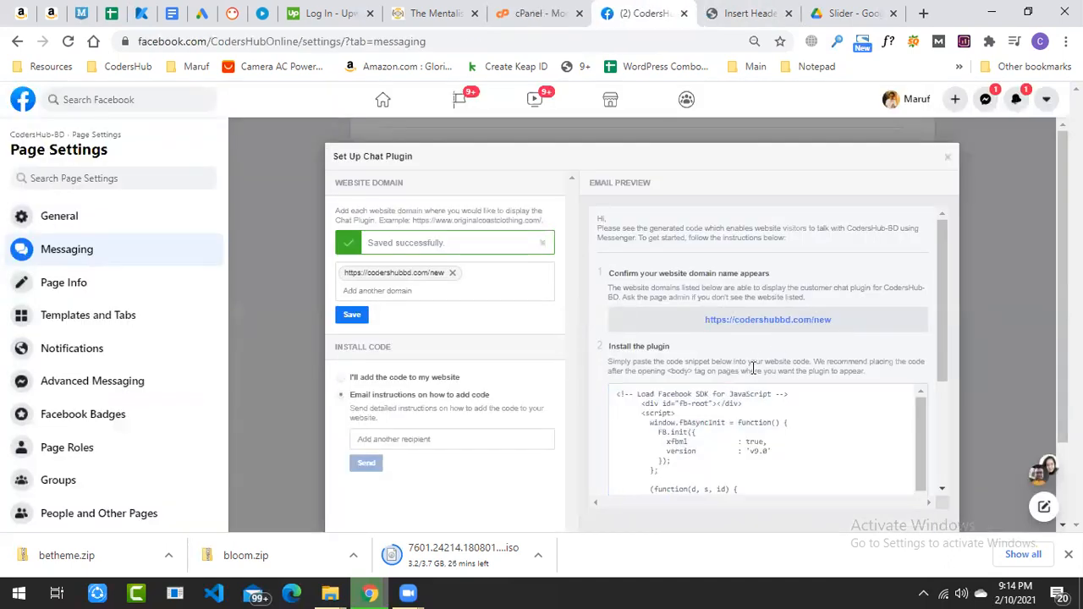
{"action": "left_click_drag", "start_coordinate": [665, 370], "coordinate": [708, 370]}
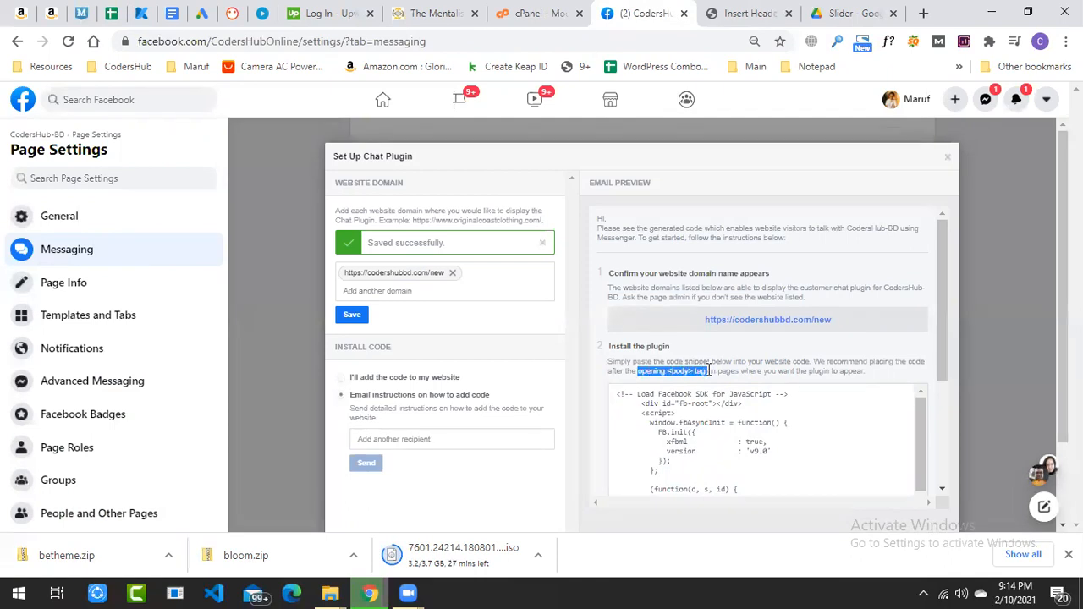
- Paste the copied Chat Plugin code into Scripts in Body on the Insert Headers and Footers settings page
{"action": "left_click", "coordinate": [751, 9]}
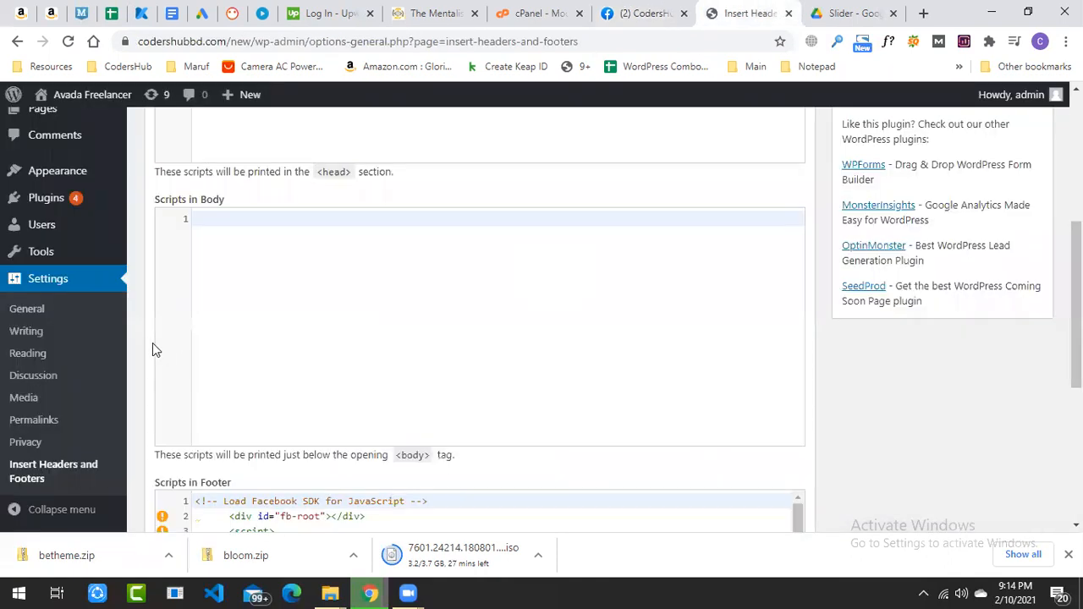
{"action": "left_click", "coordinate": [328, 268]}
{"action": "key", "text": "ctrl+v"}
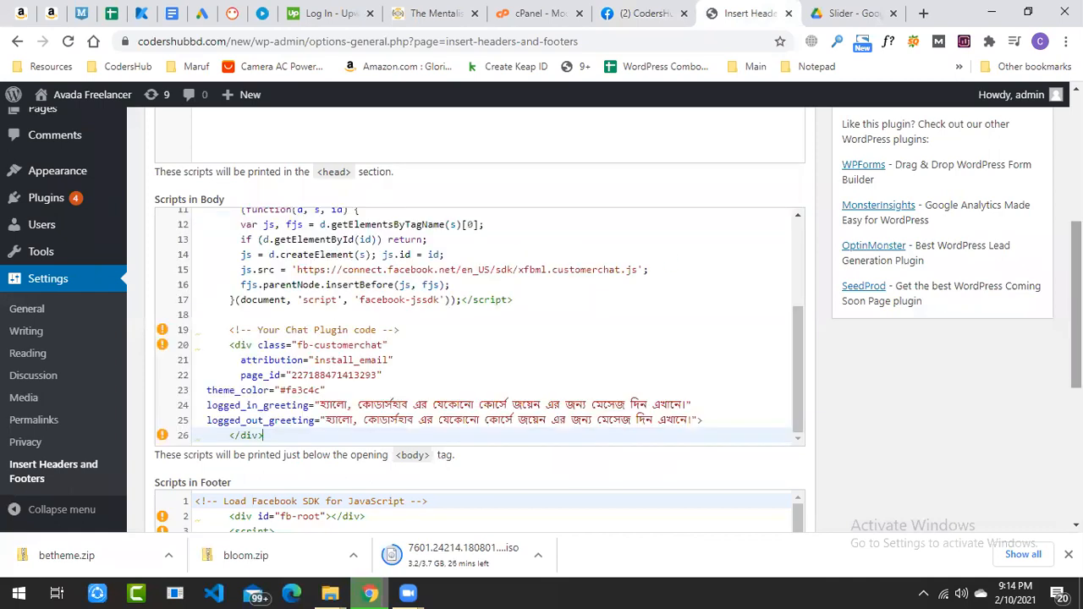
- Delete the old Facebook code from Scripts in Footer and try to save the settings
{"action": "scroll", "coordinate": [493, 417], "scroll_direction": "down", "scroll_amount": 3}
{"action": "left_click", "coordinate": [430, 401]}
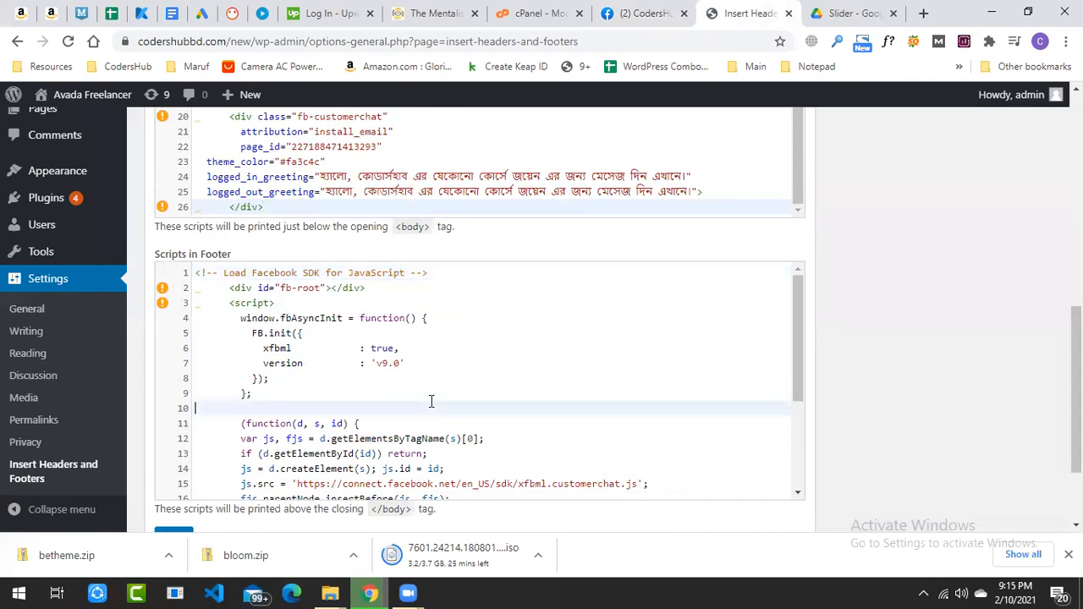
{"action": "key", "text": "ctrl+a"}
{"action": "key", "text": "BackSpace"}
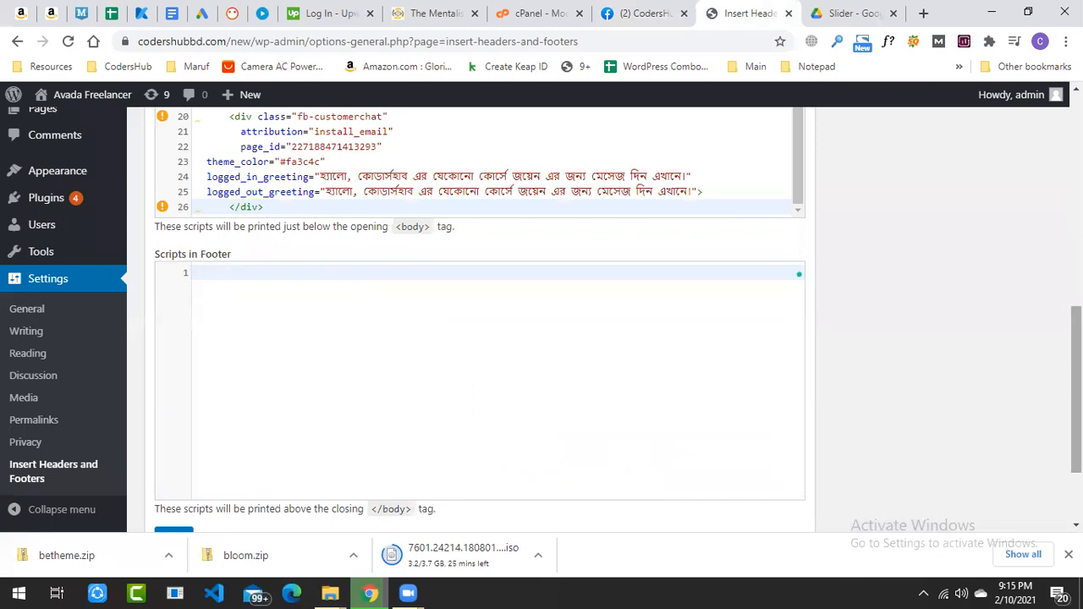
{"action": "scroll", "coordinate": [435, 398], "scroll_direction": "down", "scroll_amount": 1}
{"action": "left_click", "coordinate": [176, 458]}
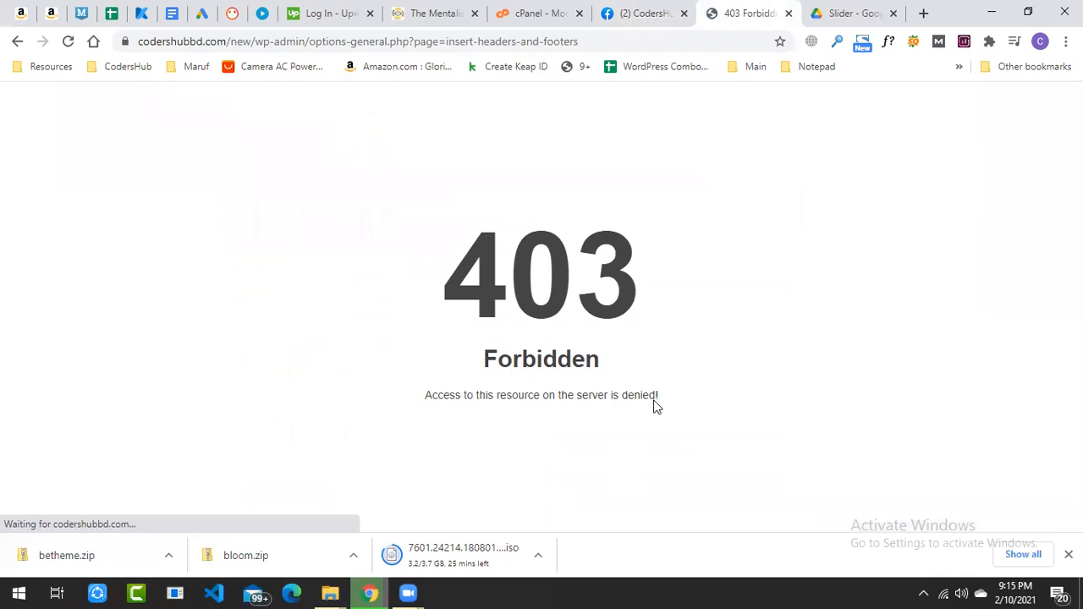
{"action": "left_click_drag", "start_coordinate": [627, 376], "coordinate": [437, 253]}
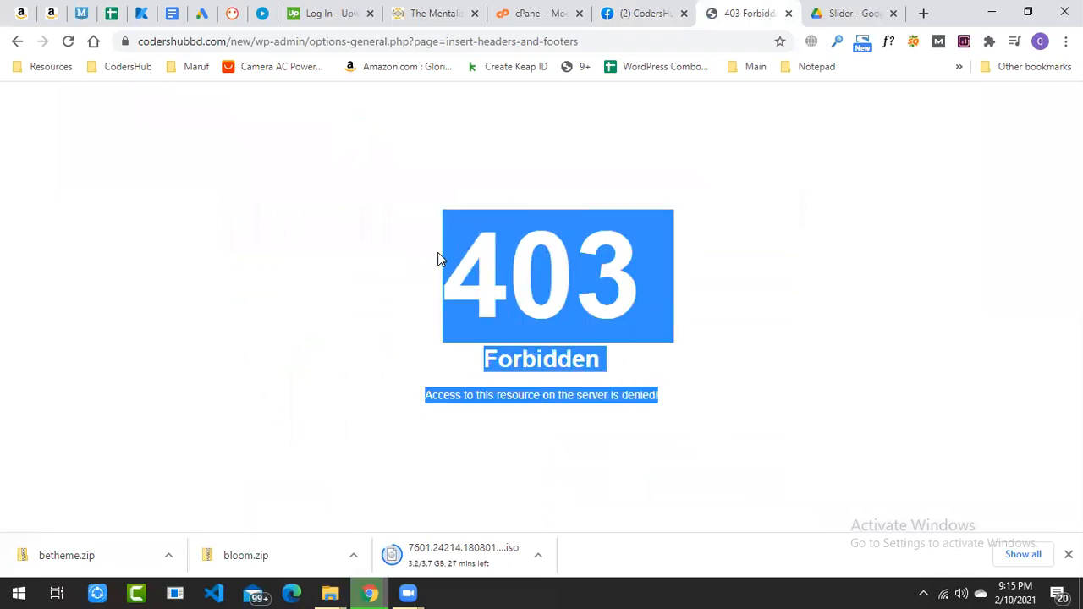
{"action": "triple_click", "coordinate": [502, 394]}
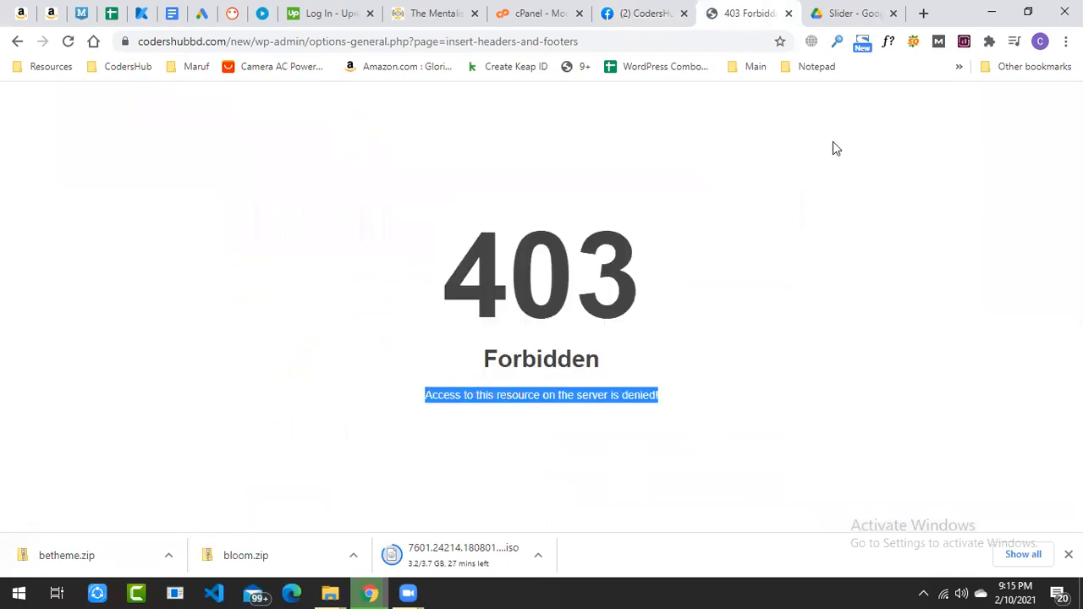
- Switch to cPanel and turn ModSecurity off for codershubbd.com
{"action": "left_click", "coordinate": [527, 11]}
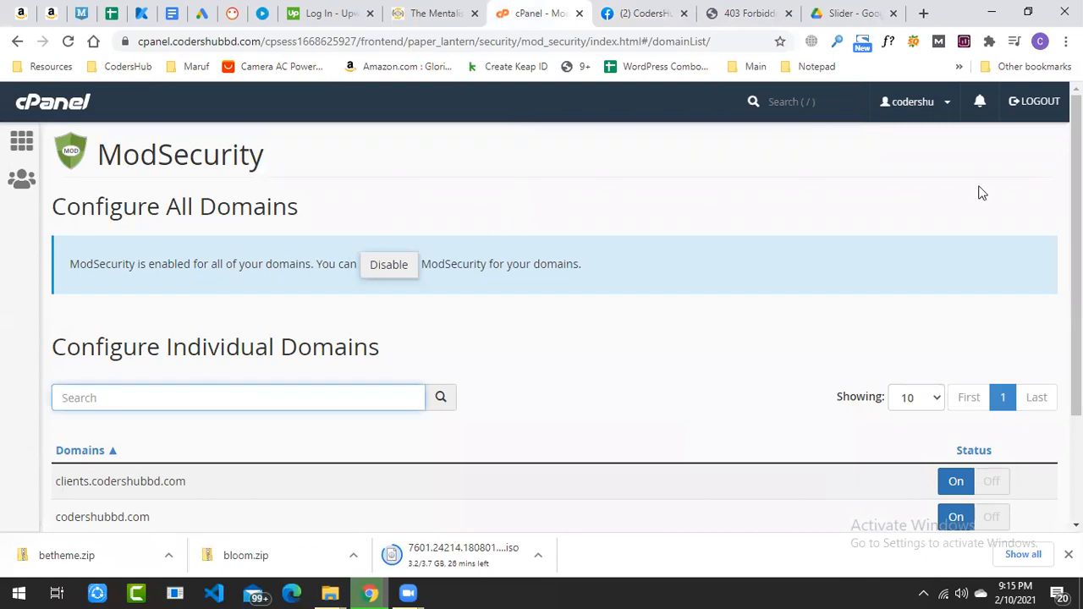
{"action": "scroll", "coordinate": [846, 272], "scroll_direction": "down", "scroll_amount": 2}
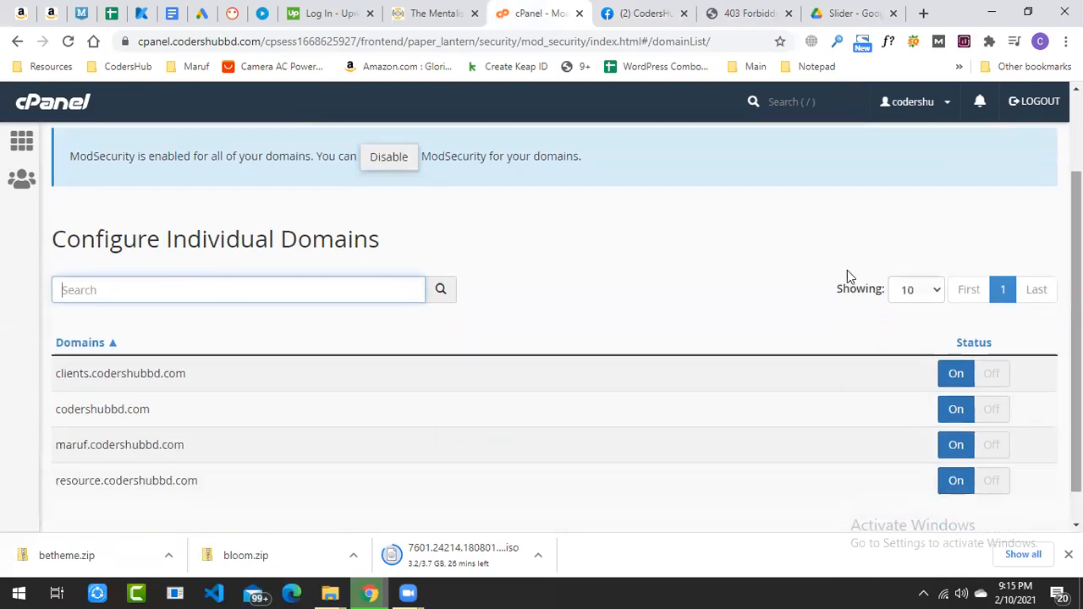
{"action": "double_click", "coordinate": [93, 409]}
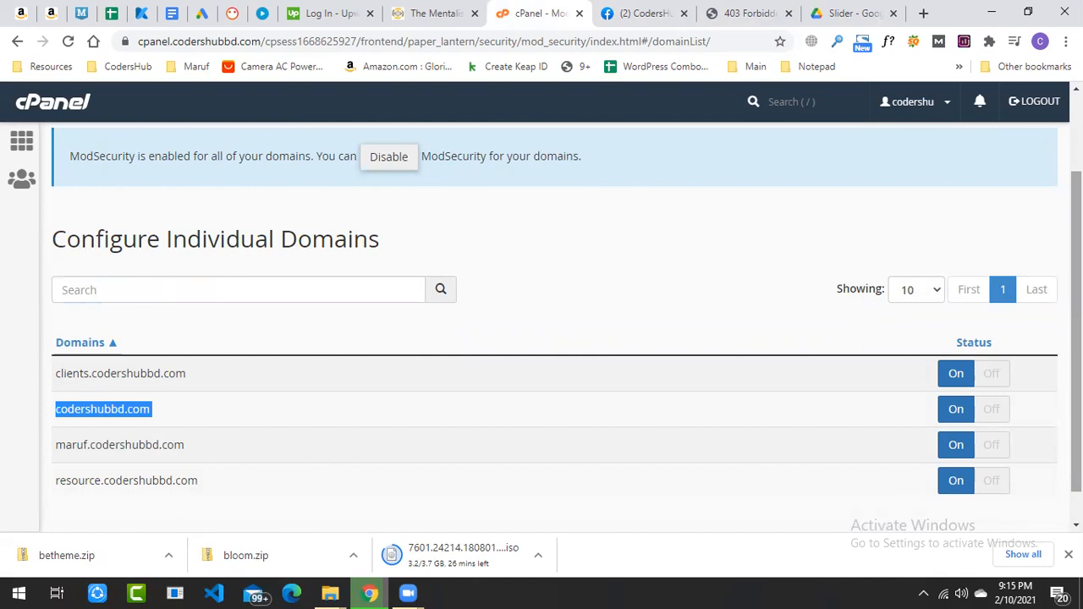
{"action": "scroll", "coordinate": [83, 194], "scroll_direction": "up", "scroll_amount": 2}
{"action": "scroll", "coordinate": [173, 408], "scroll_direction": "down", "scroll_amount": 2}
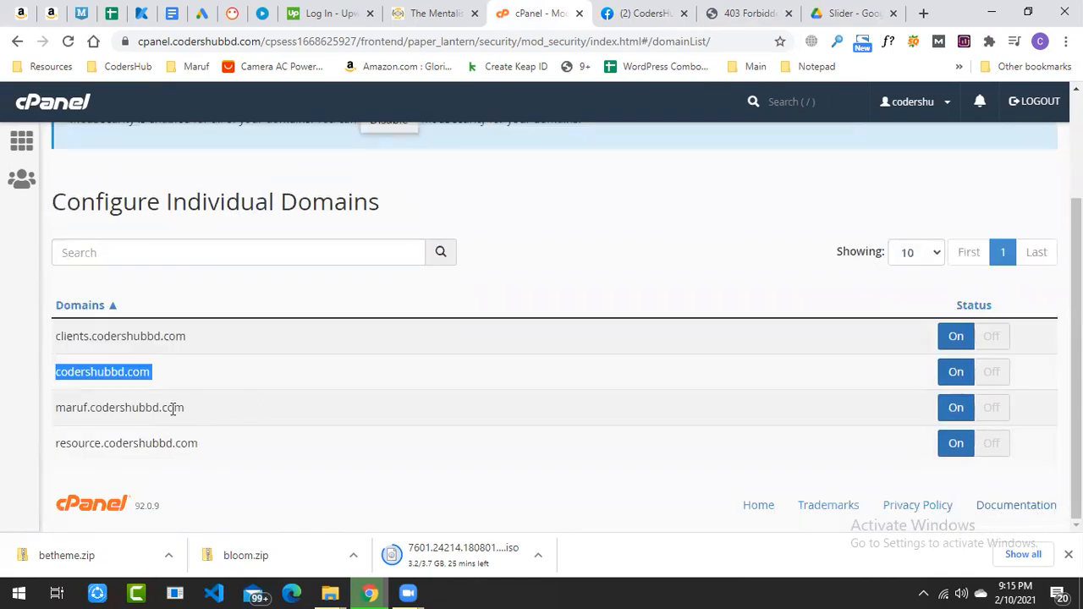
{"action": "left_click", "coordinate": [992, 377]}
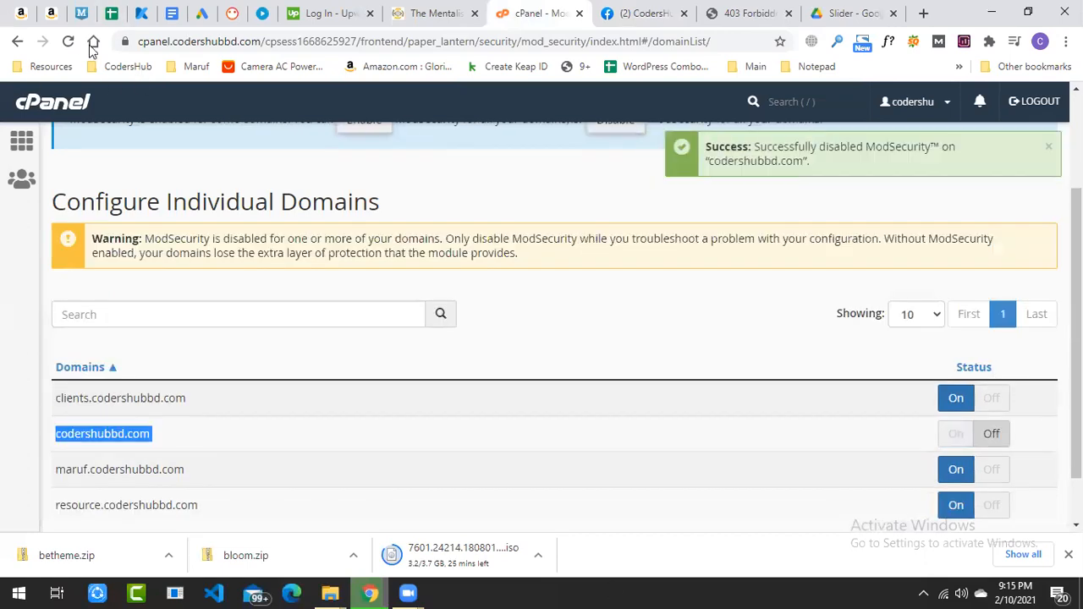
- Read the ModSecurity warning, then reload the domain list and check the status of codershubbd.com
{"action": "triple_click", "coordinate": [254, 244]}
{"action": "triple_click", "coordinate": [398, 252]}
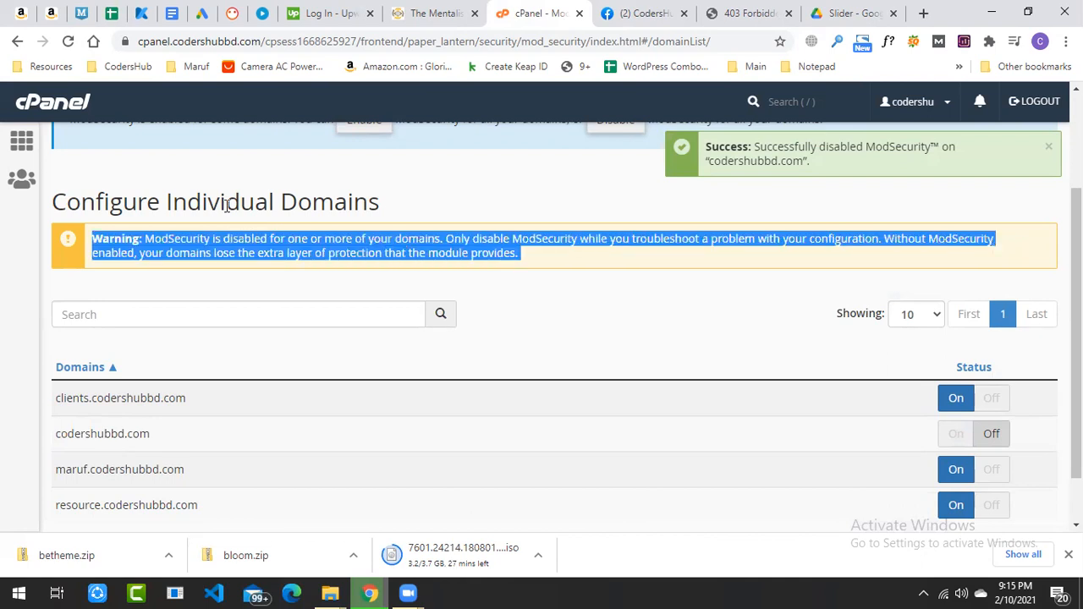
{"action": "left_click", "coordinate": [70, 42]}
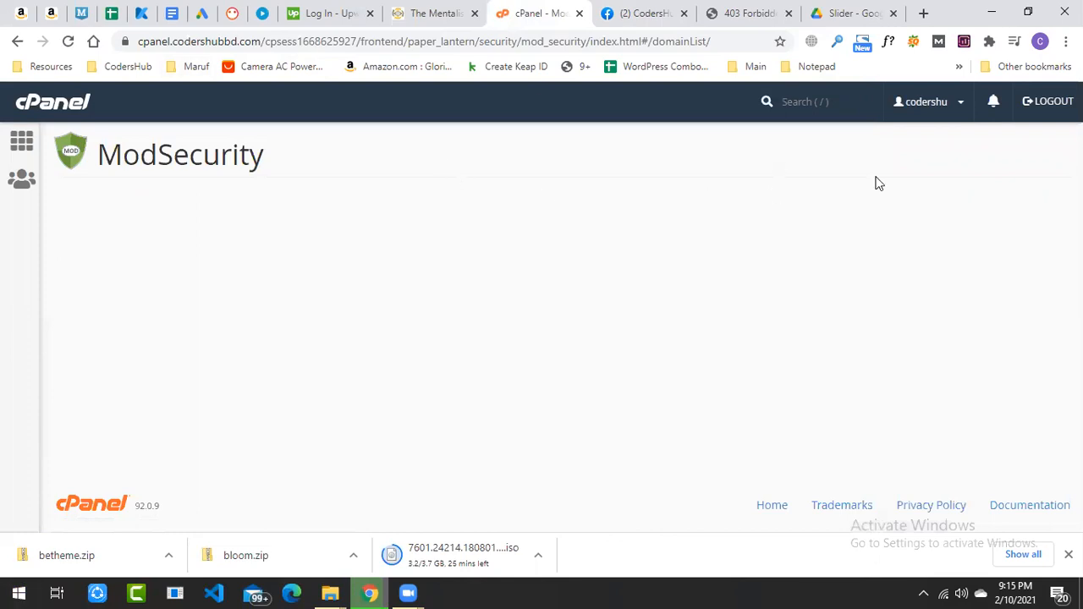
{"action": "scroll", "coordinate": [1012, 280], "scroll_direction": "down", "scroll_amount": 3}
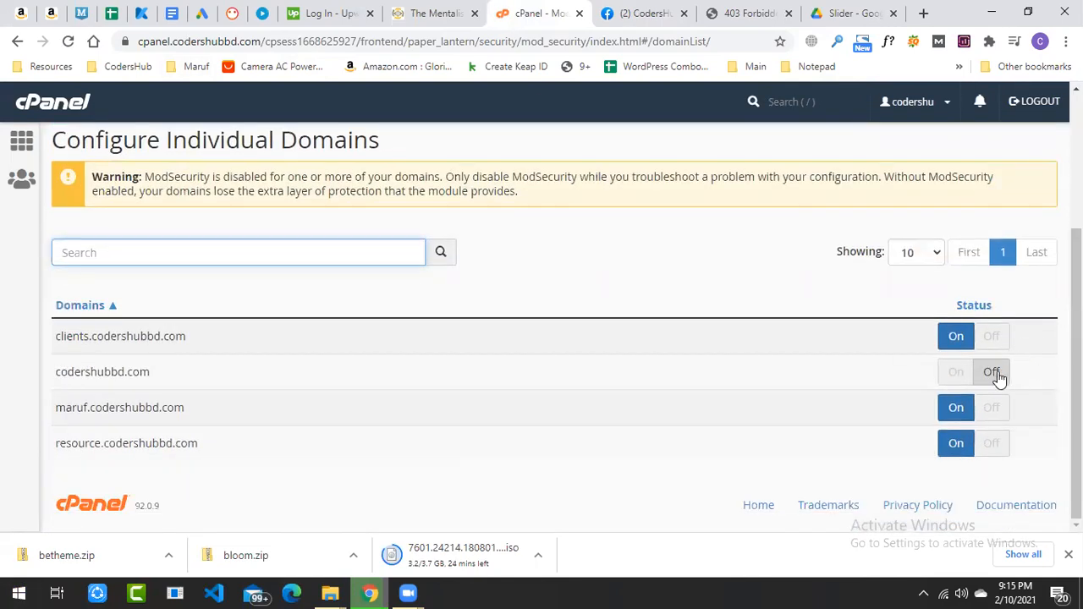
- Return to the Insert Headers and Footers settings page and delete all code from Scripts in Footer
{"action": "left_click", "coordinate": [726, 10]}
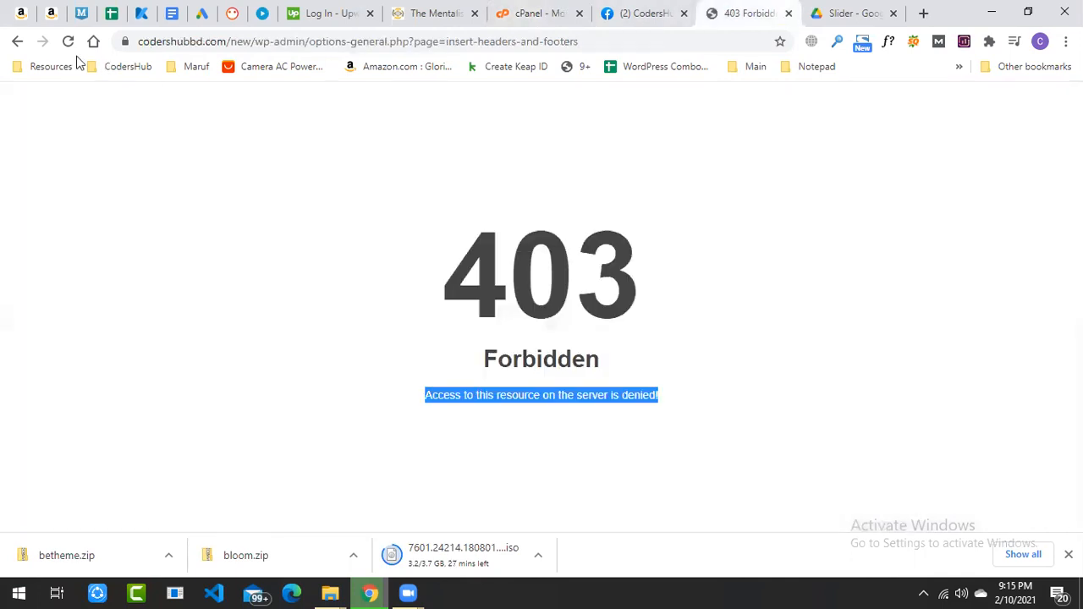
{"action": "left_click", "coordinate": [14, 43]}
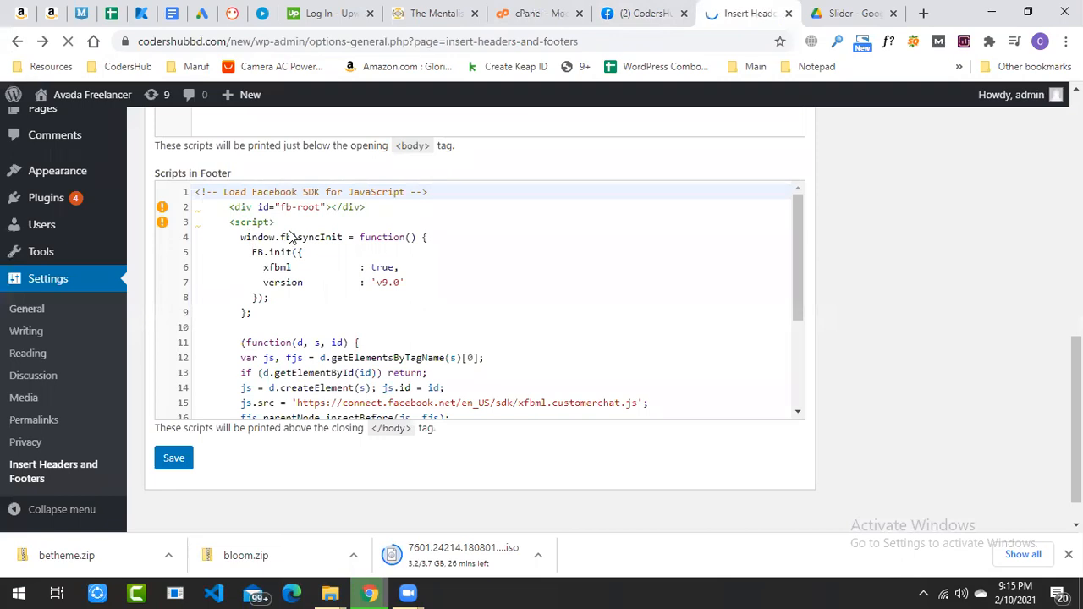
{"action": "left_click", "coordinate": [295, 237]}
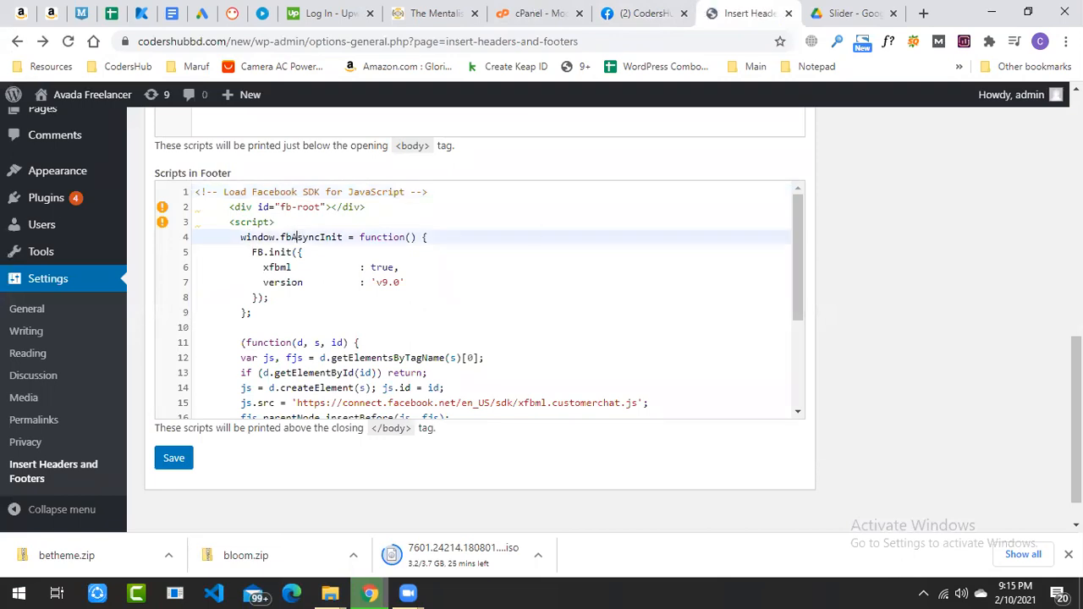
{"action": "key", "text": "ctrl+a"}
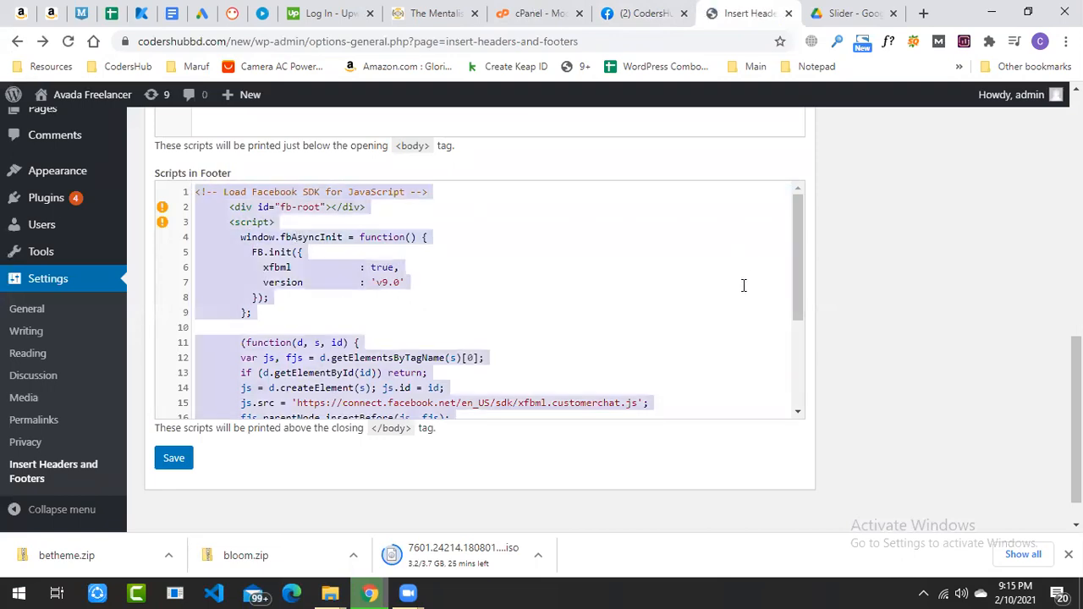
{"action": "key", "text": "BackSpace"}
- Reload the settings page and clear all the Facebook code from Scripts in Footer
{"action": "scroll", "coordinate": [956, 323], "scroll_direction": "up", "scroll_amount": 4}
{"action": "left_click", "coordinate": [284, 320]}
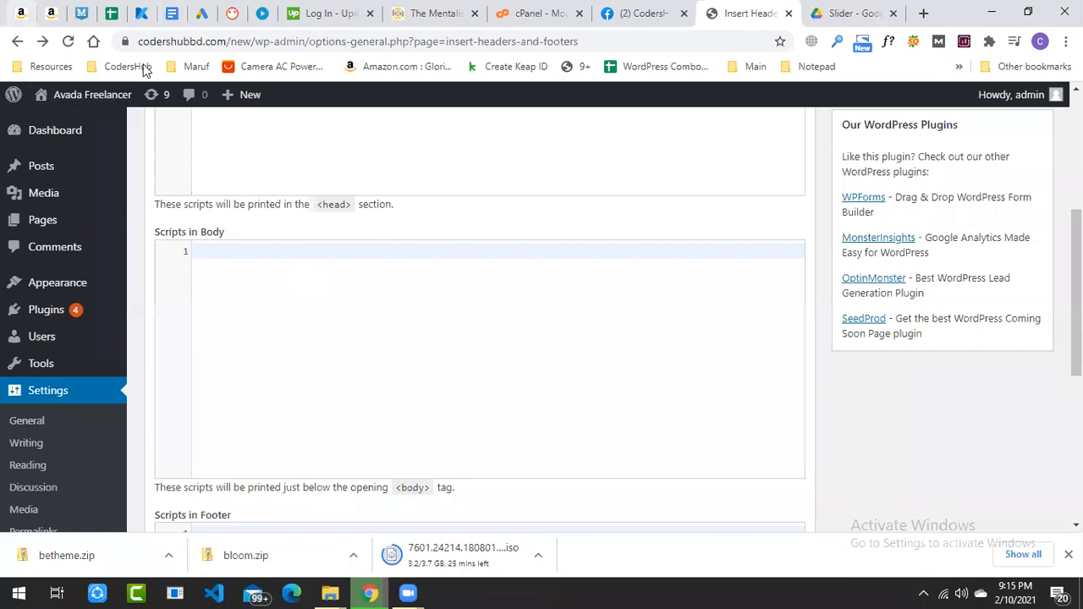
{"action": "left_click", "coordinate": [69, 42]}
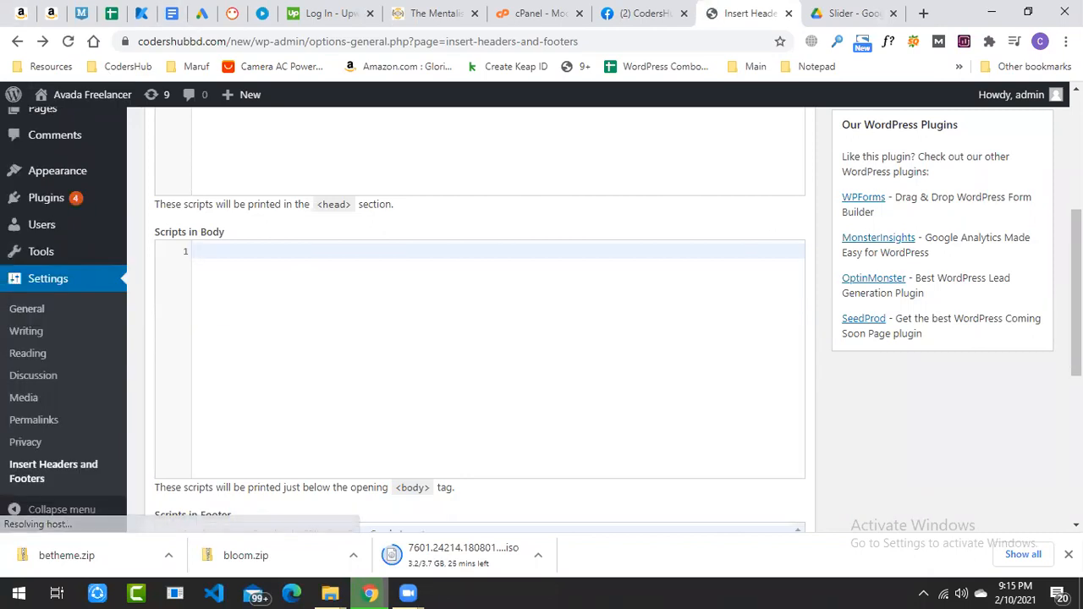
{"action": "scroll", "coordinate": [963, 480], "scroll_direction": "down", "scroll_amount": 4}
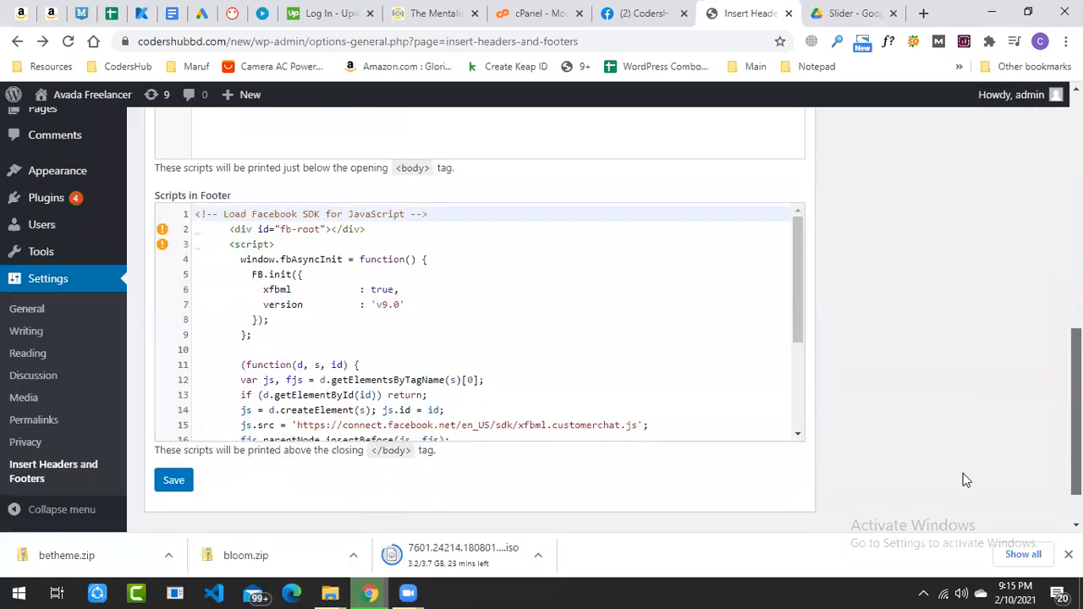
{"action": "left_click", "coordinate": [451, 302]}
{"action": "key", "text": "ctrl+a"}
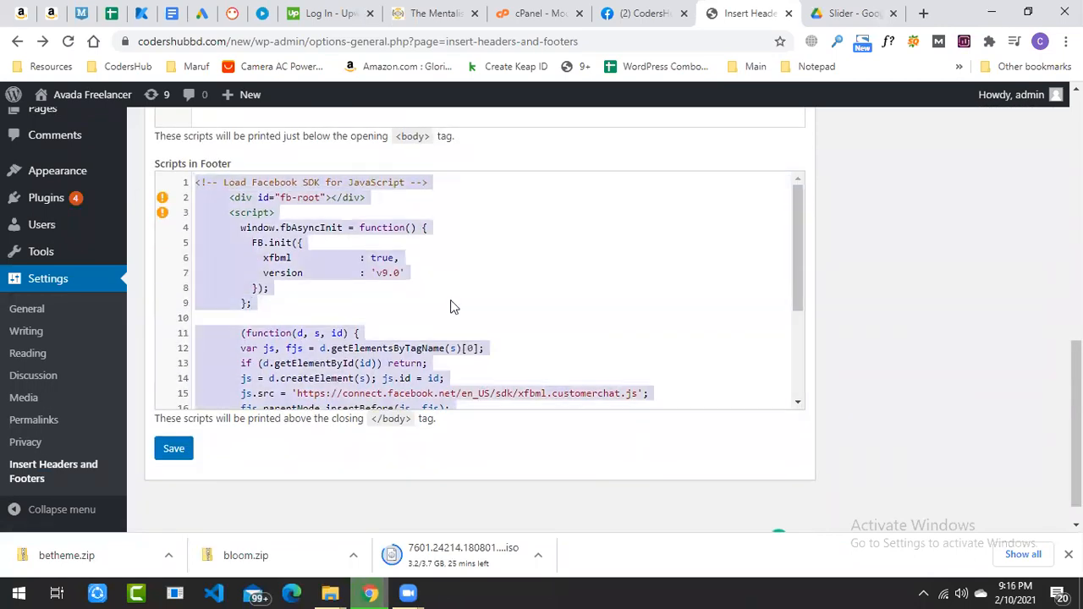
{"action": "key", "text": "BackSpace"}
- Paste the copied Messenger Chat Plugin code into Scripts in Body and save the settings
{"action": "scroll", "coordinate": [244, 237], "scroll_direction": "up", "scroll_amount": 3}
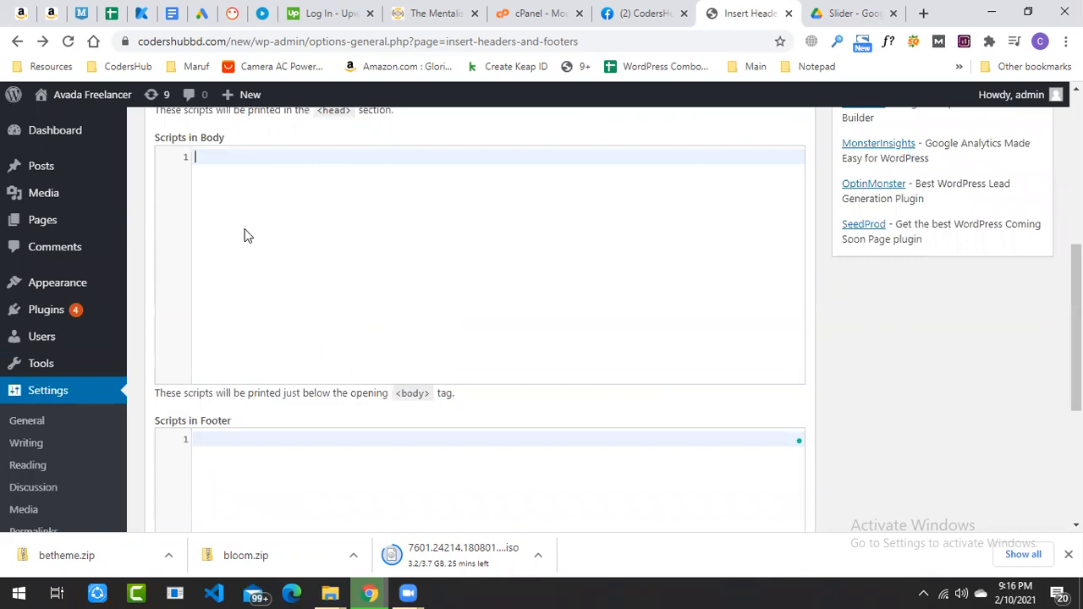
{"action": "left_click", "coordinate": [286, 250]}
{"action": "key", "text": "ctrl+v"}
{"action": "scroll", "coordinate": [378, 456], "scroll_direction": "down", "scroll_amount": 2}
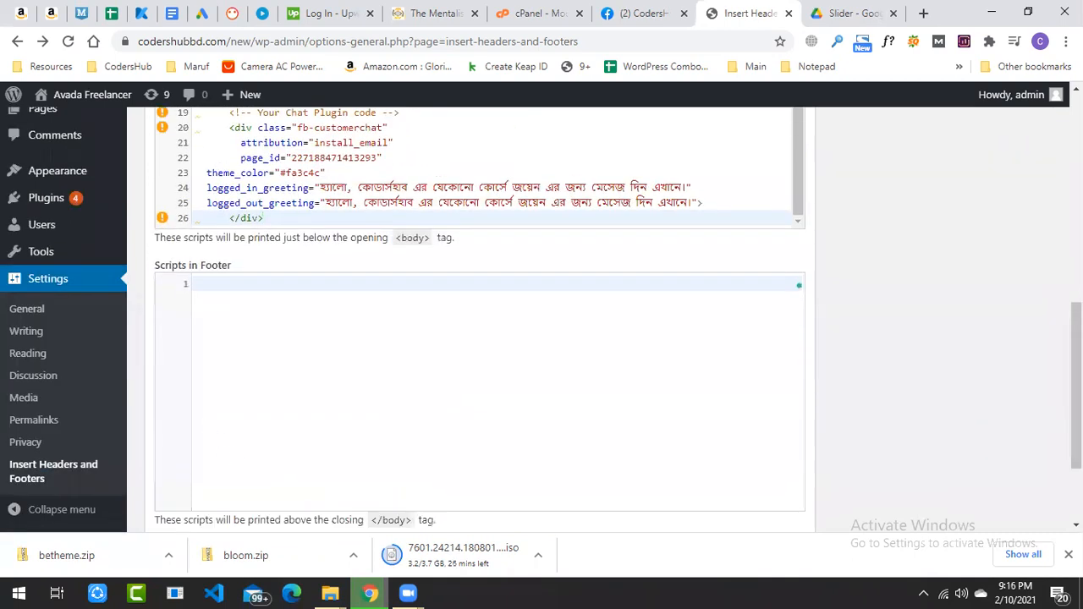
{"action": "scroll", "coordinate": [479, 339], "scroll_direction": "down", "scroll_amount": 2}
{"action": "left_click", "coordinate": [173, 453]}
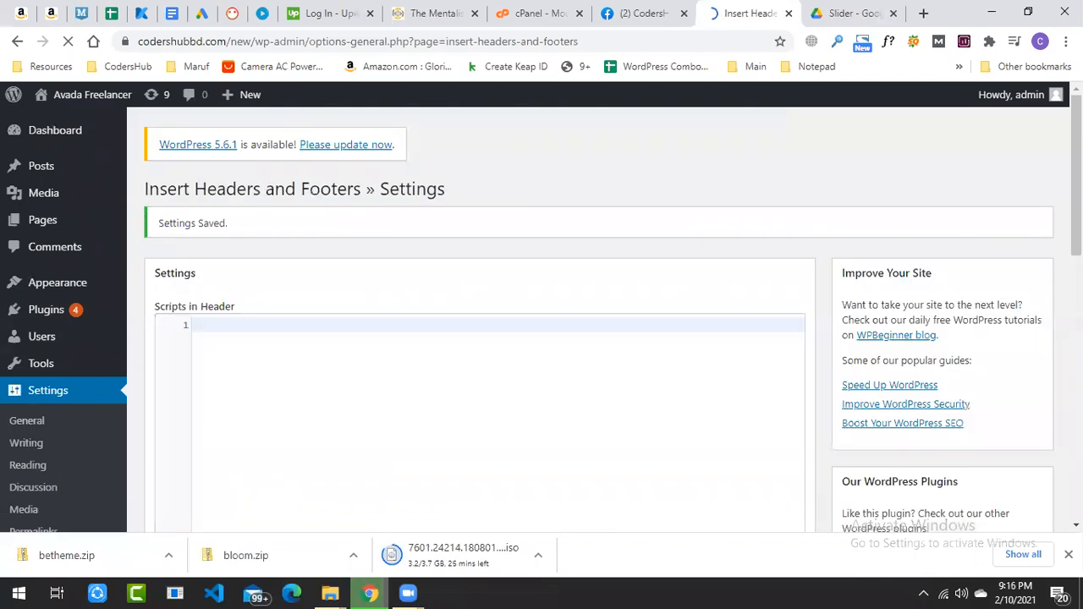
- Check the code stored in Scripts in Body and save the settings again
{"action": "scroll", "coordinate": [549, 351], "scroll_direction": "down", "scroll_amount": 2}
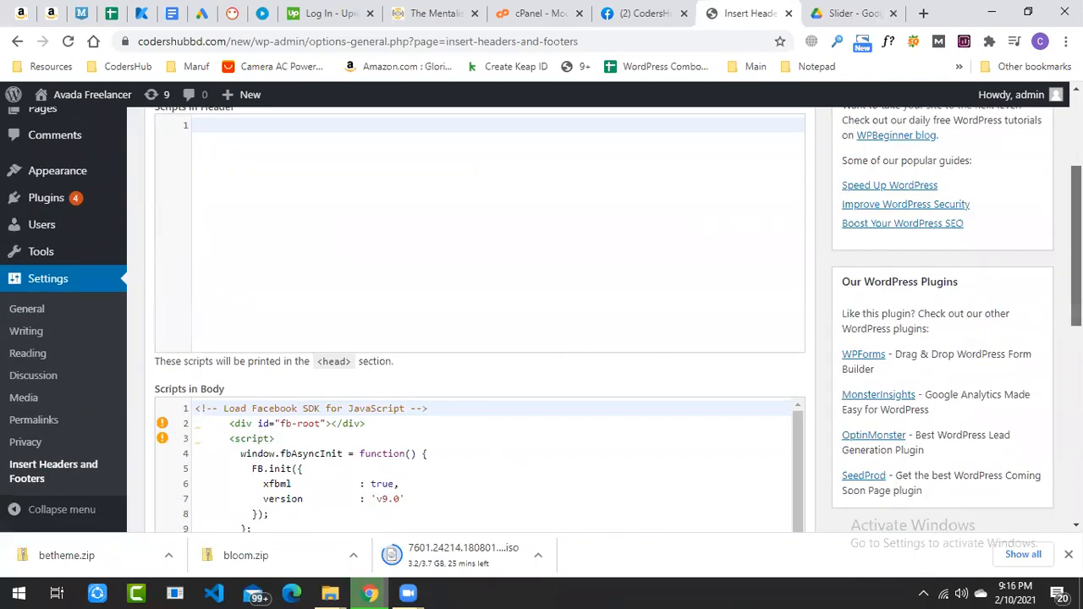
{"action": "scroll", "coordinate": [653, 362], "scroll_direction": "down", "scroll_amount": 4}
{"action": "left_click", "coordinate": [367, 179]}
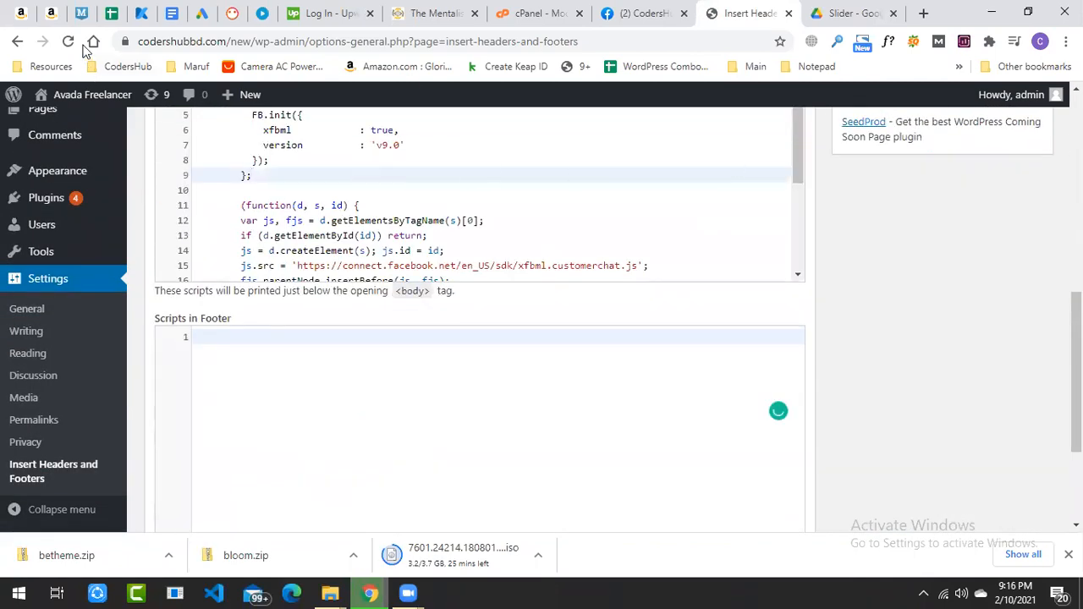
{"action": "scroll", "coordinate": [190, 448], "scroll_direction": "down", "scroll_amount": 2}
{"action": "left_click", "coordinate": [172, 416]}
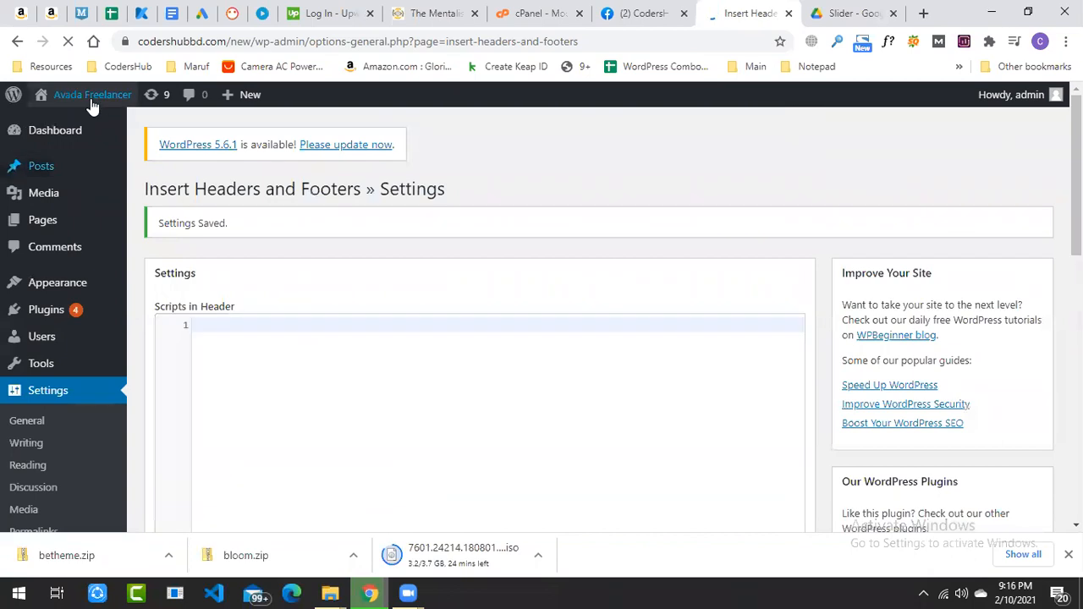
- Open the Avada Freelancer site in a new tab and test the Messenger chat widget there
{"action": "mouse_move", "coordinate": [92, 103]}
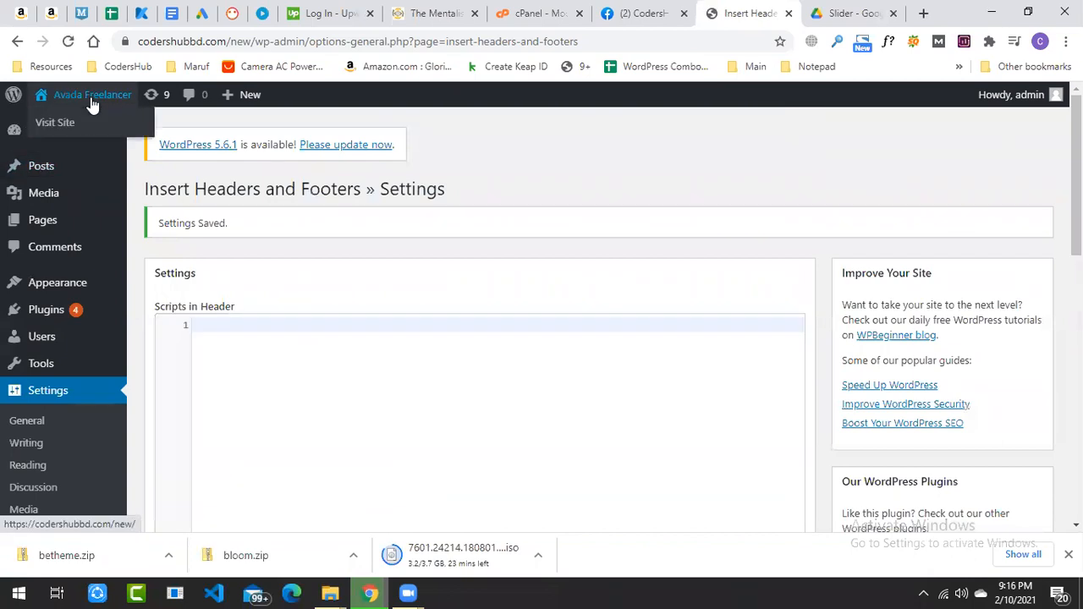
{"action": "right_click", "coordinate": [80, 126]}
{"action": "left_click", "coordinate": [169, 132]}
{"action": "left_click", "coordinate": [764, 10]}
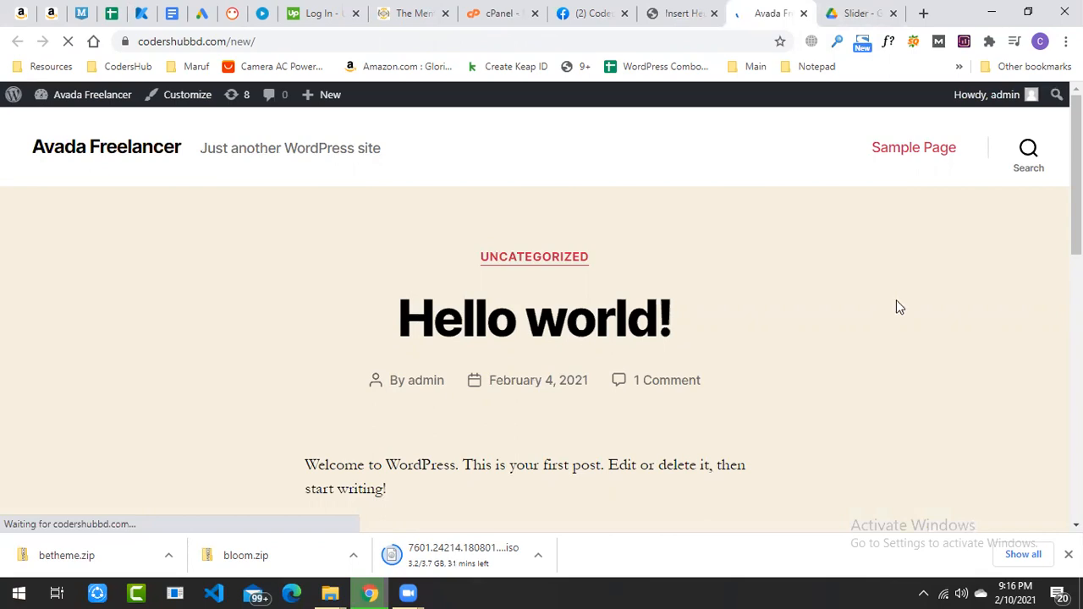
{"action": "left_click", "coordinate": [1028, 491]}
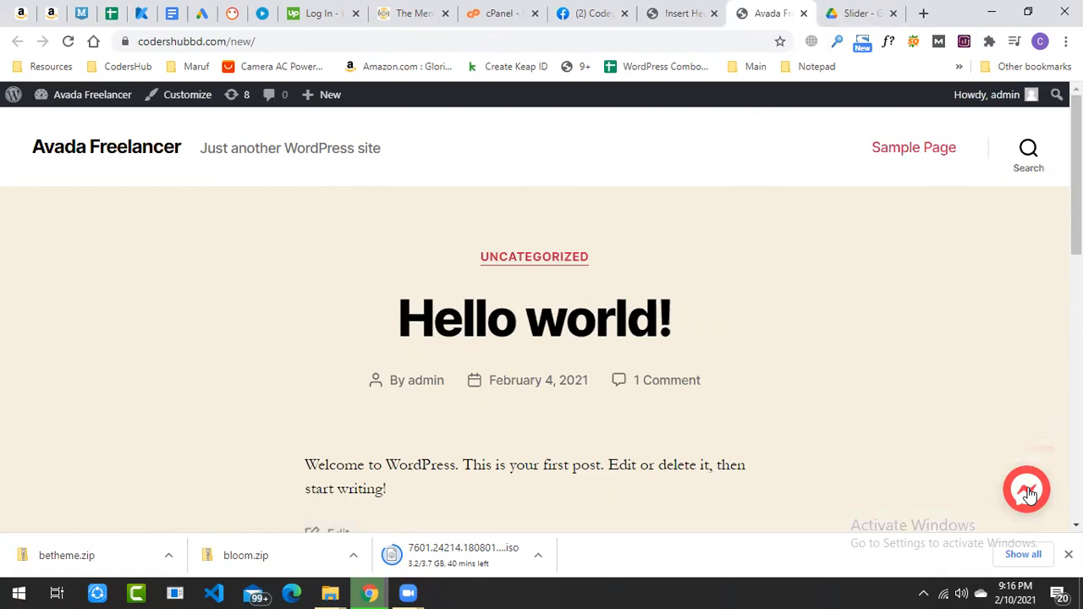
{"action": "left_click", "coordinate": [1028, 492]}
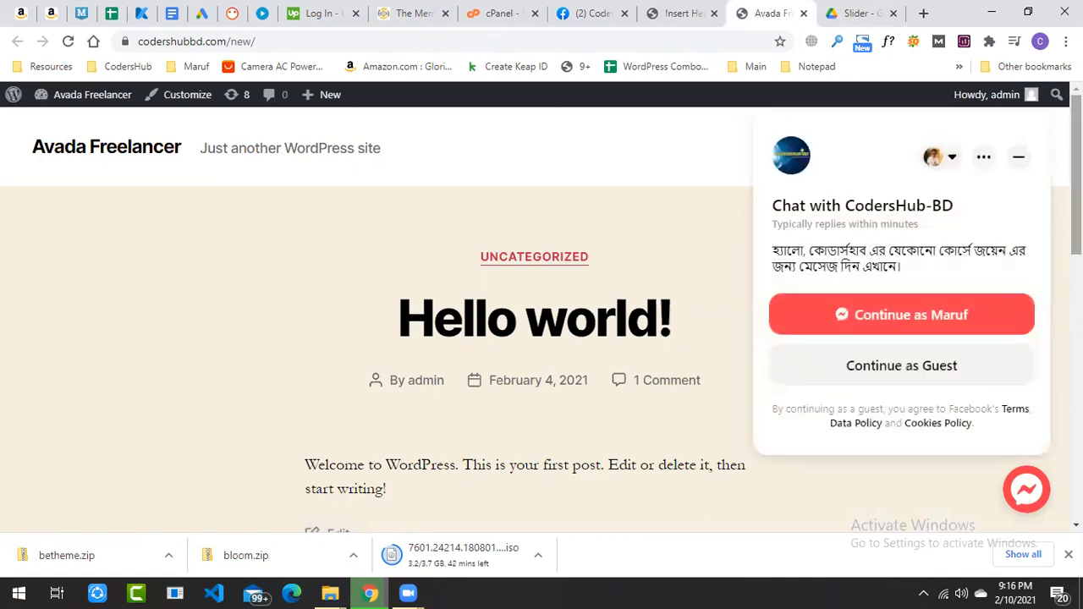
{"action": "scroll", "coordinate": [1011, 499], "scroll_direction": "down", "scroll_amount": 2}
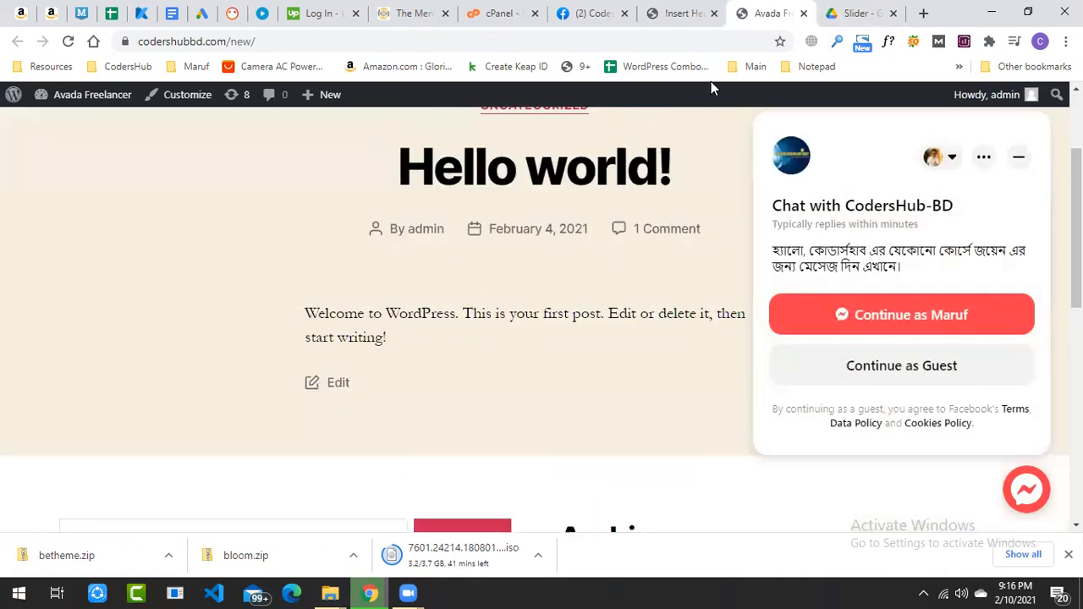
- Switch to the Facebook chat plugin setup, go back to its customization step, set Bottom Spacing (Desktop) to 100 px and continue
{"action": "left_click", "coordinate": [670, 10]}
{"action": "left_click", "coordinate": [606, 7]}
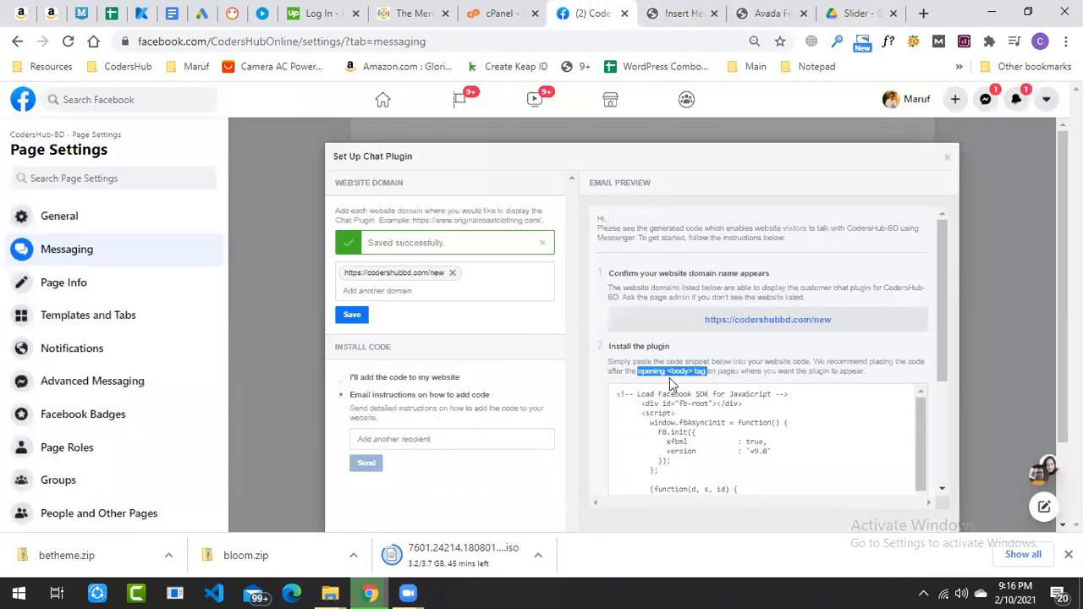
{"action": "scroll", "coordinate": [876, 416], "scroll_direction": "down", "scroll_amount": 3}
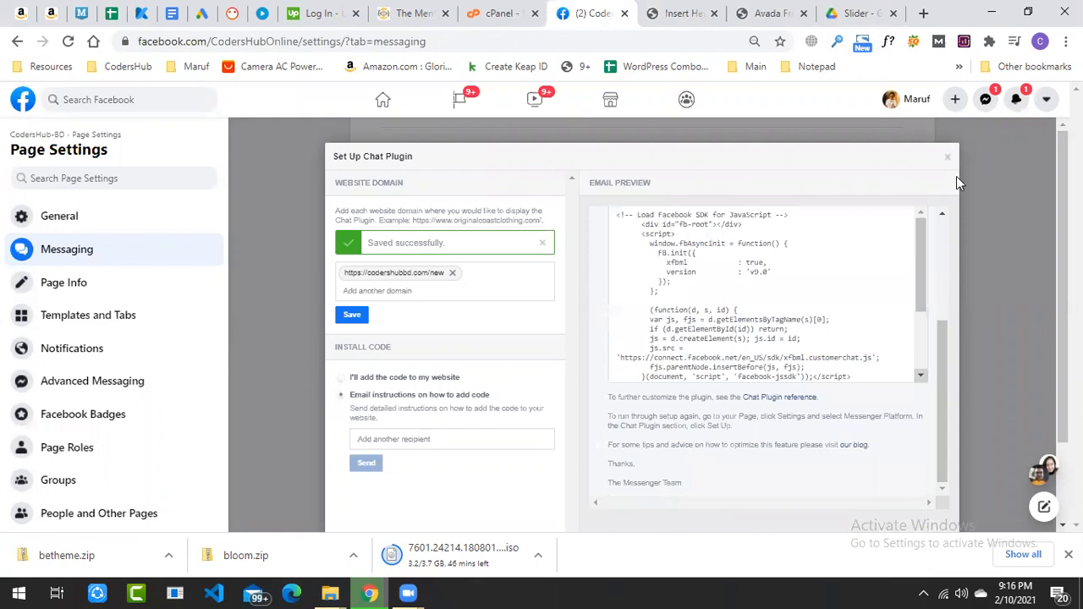
{"action": "scroll", "coordinate": [592, 497], "scroll_direction": "down", "scroll_amount": 2}
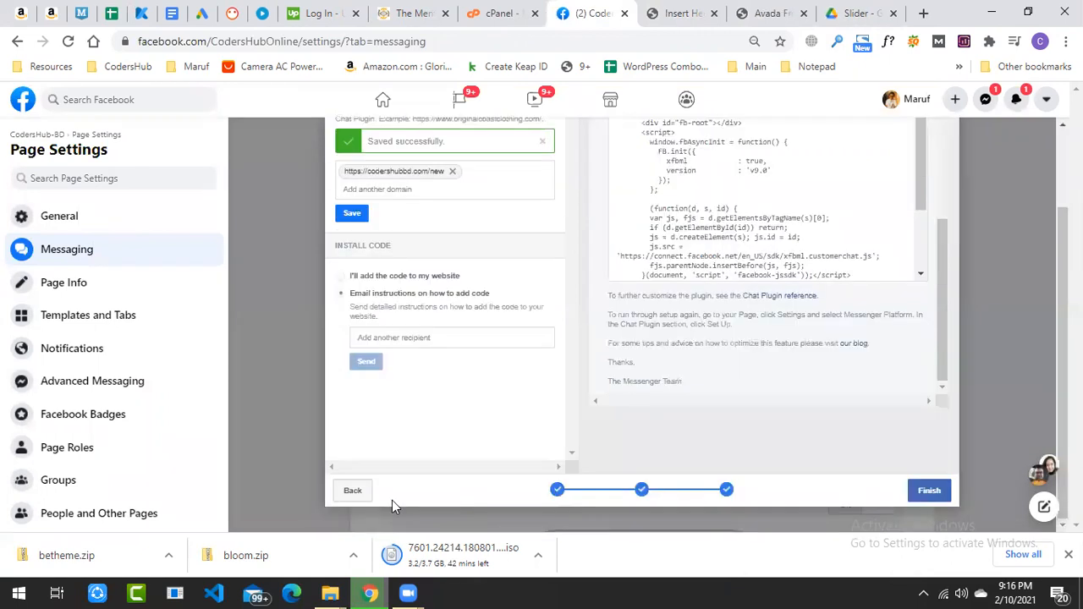
{"action": "left_click", "coordinate": [353, 492]}
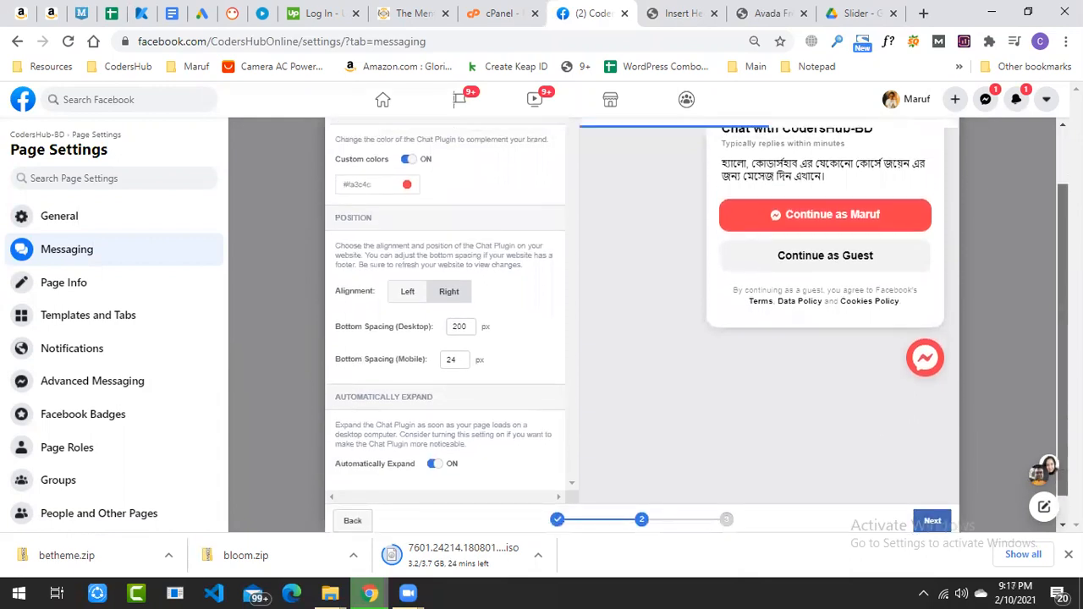
{"action": "left_click", "coordinate": [461, 328]}
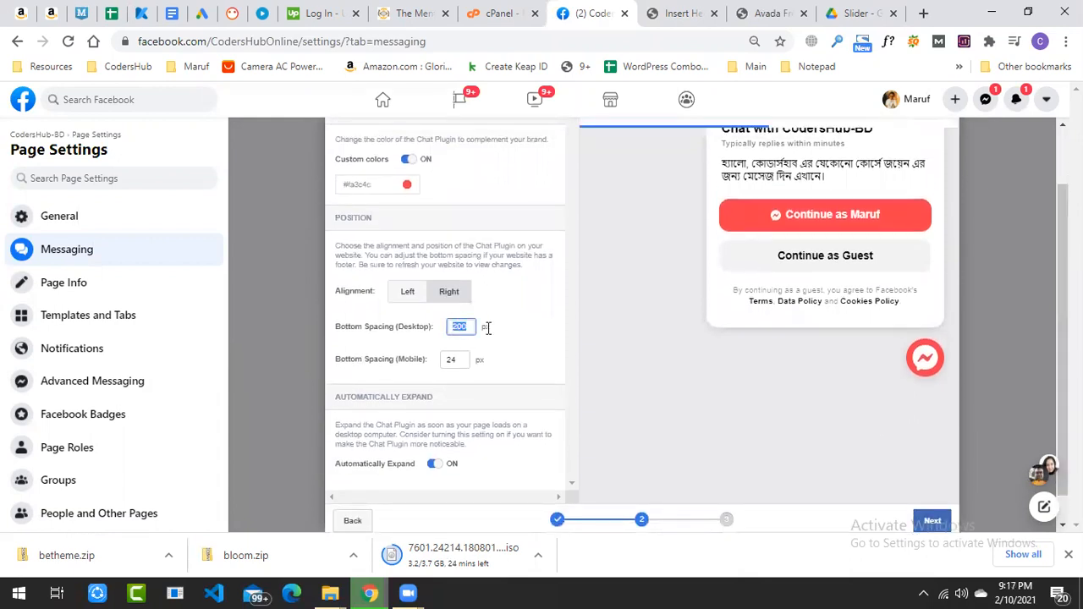
{"action": "left_click", "coordinate": [546, 337]}
{"action": "double_click", "coordinate": [458, 325]}
{"action": "type", "text": "100"}
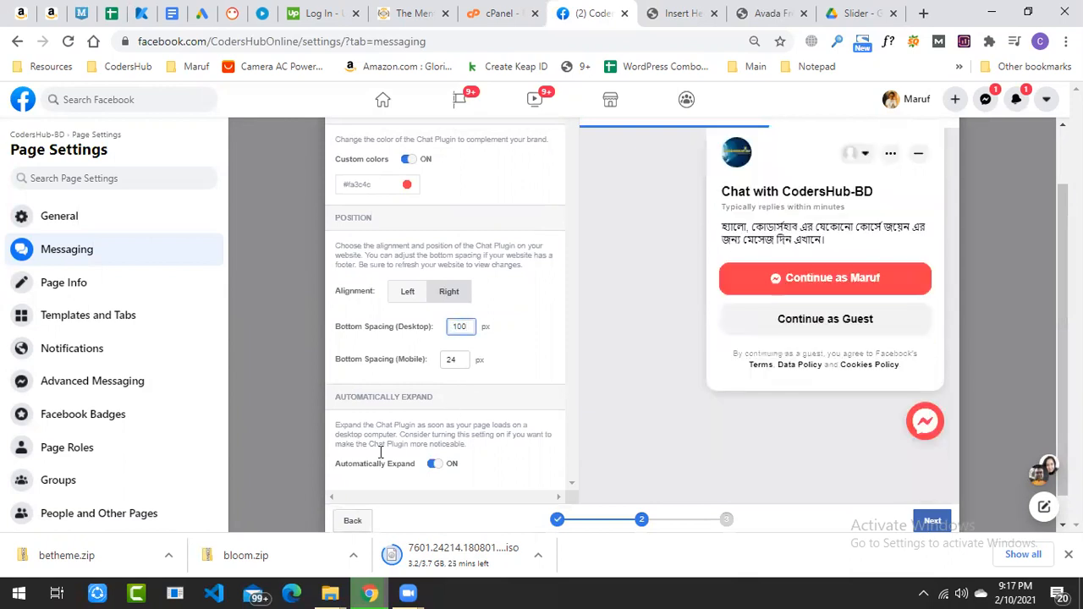
{"action": "left_click", "coordinate": [932, 523]}
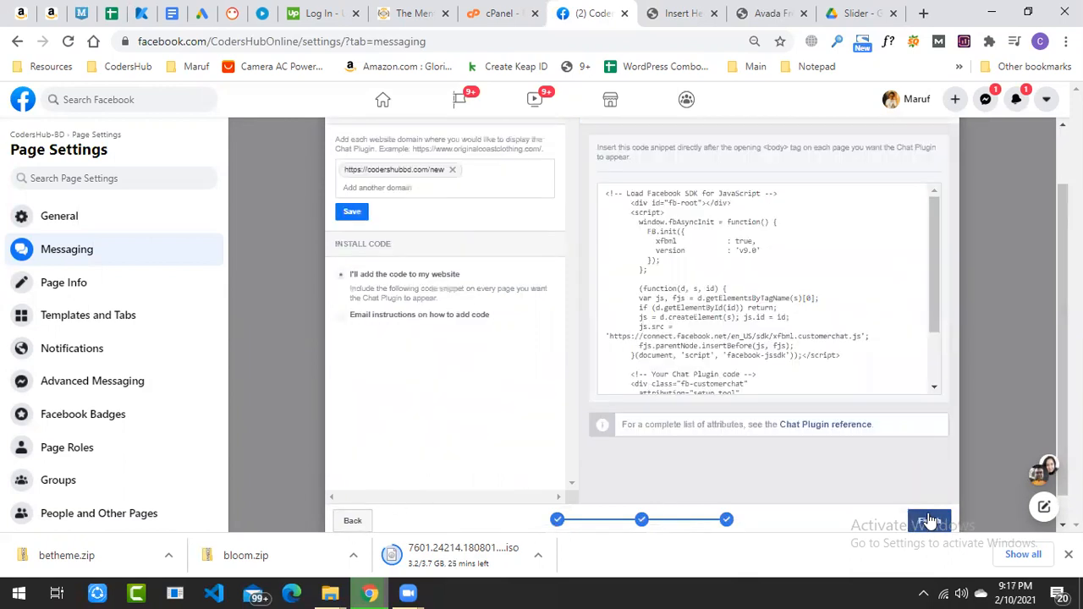
- Copy the regenerated Chat Plugin code and replace all the code in WordPress's Scripts in Body with it
{"action": "left_click", "coordinate": [800, 270]}
{"action": "left_click", "coordinate": [690, 14]}
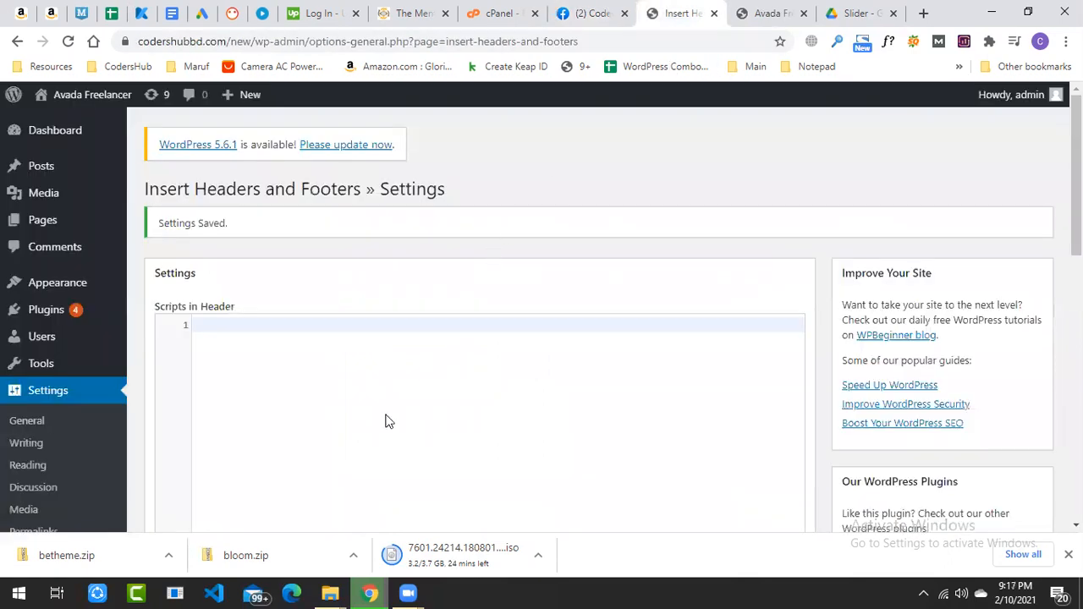
{"action": "scroll", "coordinate": [541, 338], "scroll_direction": "down", "scroll_amount": 5}
{"action": "left_click", "coordinate": [540, 342]}
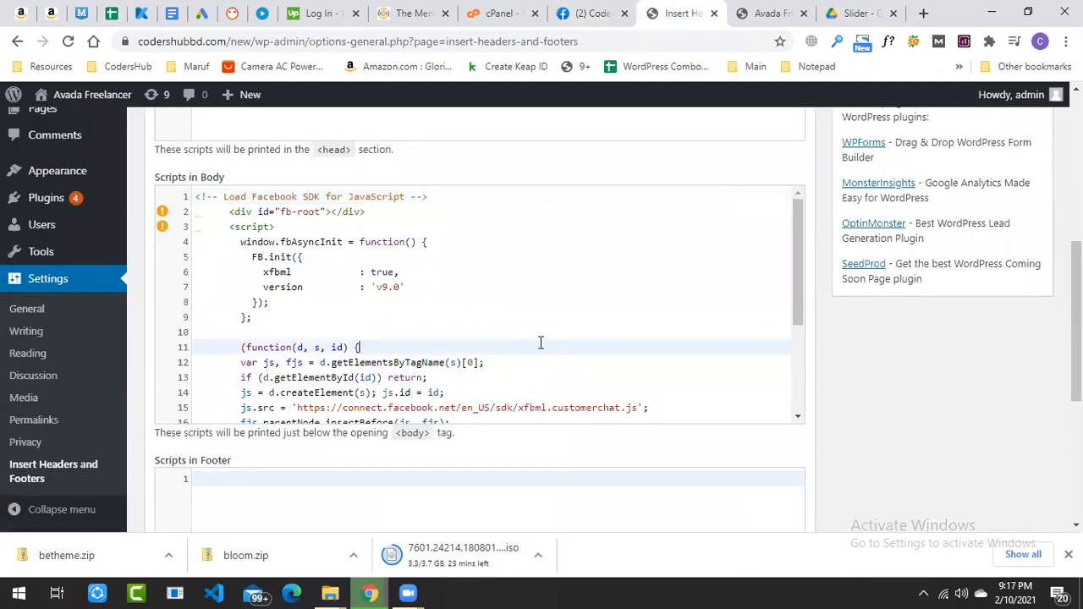
{"action": "key", "text": "ctrl+a"}
{"action": "key", "text": "ctrl+v"}
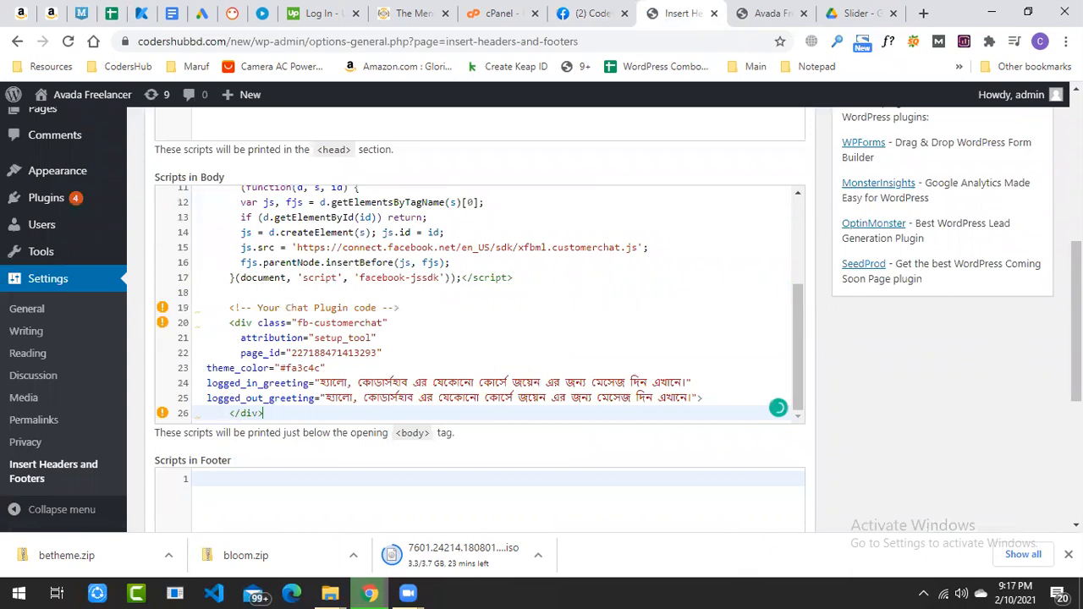
{"action": "scroll", "coordinate": [777, 398], "scroll_direction": "down", "scroll_amount": 1}
{"action": "scroll", "coordinate": [271, 404], "scroll_direction": "down", "scroll_amount": 2}
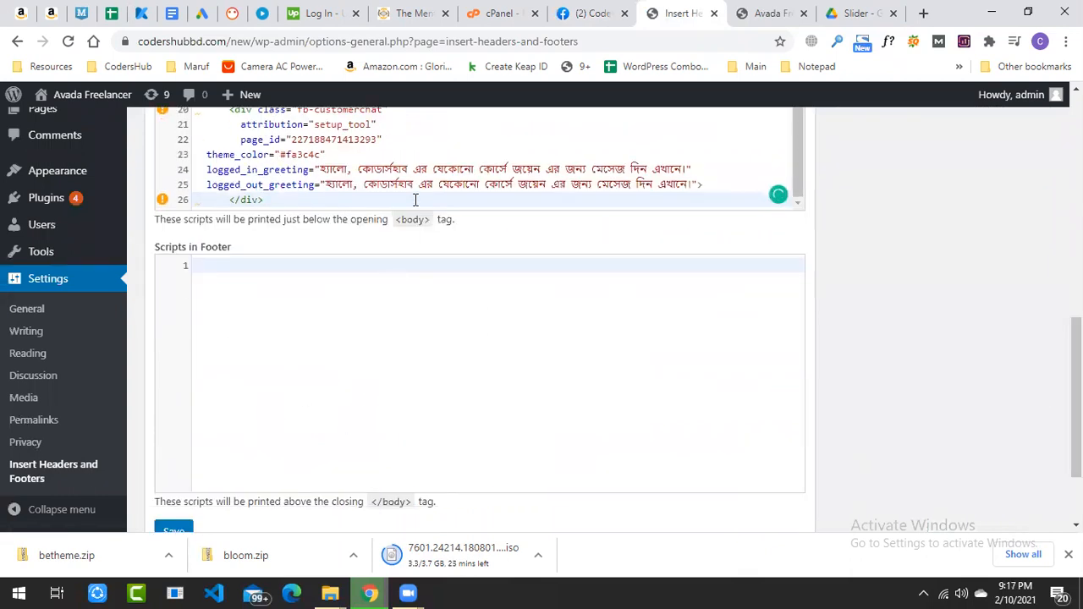
{"action": "left_click", "coordinate": [400, 471]}
- Review the Insert Headers and Footers page from its title through the header, body and footer script sections
{"action": "left_click_drag", "start_coordinate": [1076, 356], "coordinate": [1076, 280]}
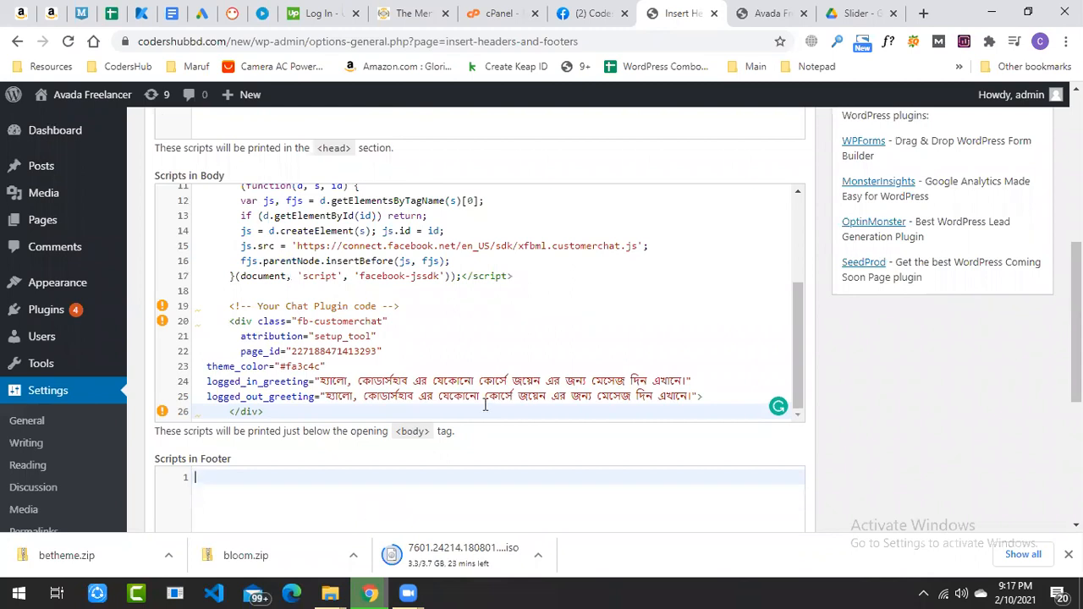
{"action": "left_click_drag", "start_coordinate": [1076, 297], "coordinate": [1076, 147]}
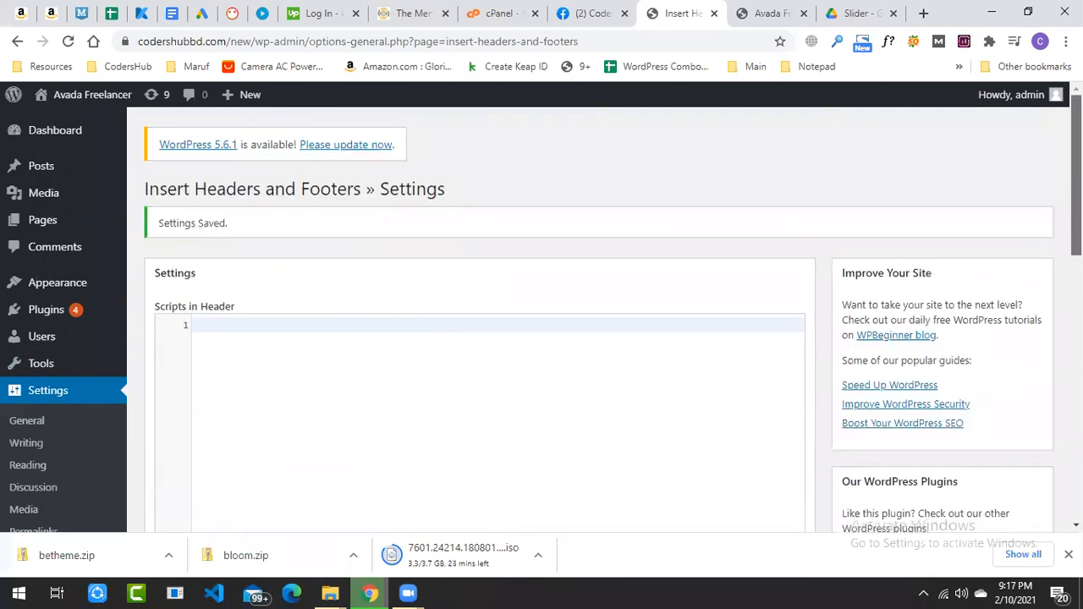
{"action": "triple_click", "coordinate": [255, 190]}
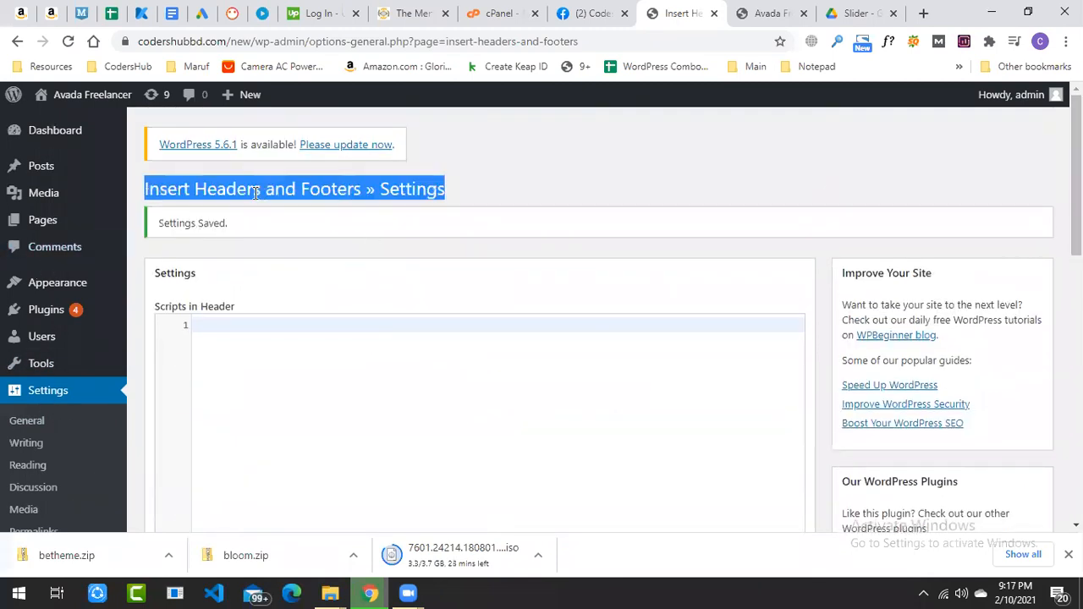
{"action": "left_click_drag", "start_coordinate": [1076, 177], "coordinate": [1077, 239]}
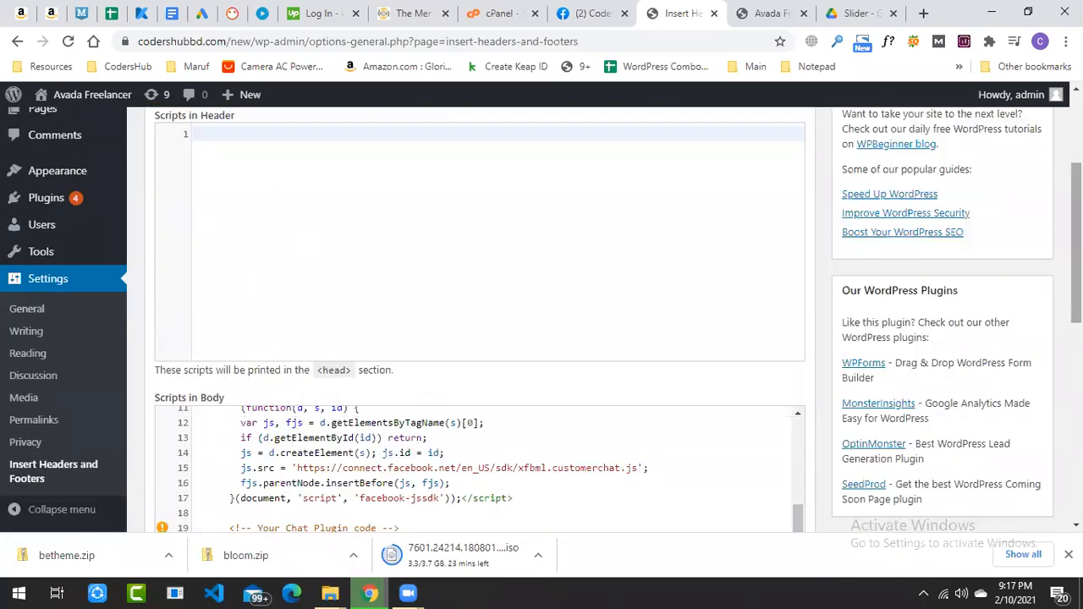
{"action": "left_click_drag", "start_coordinate": [1076, 245], "coordinate": [1076, 299]}
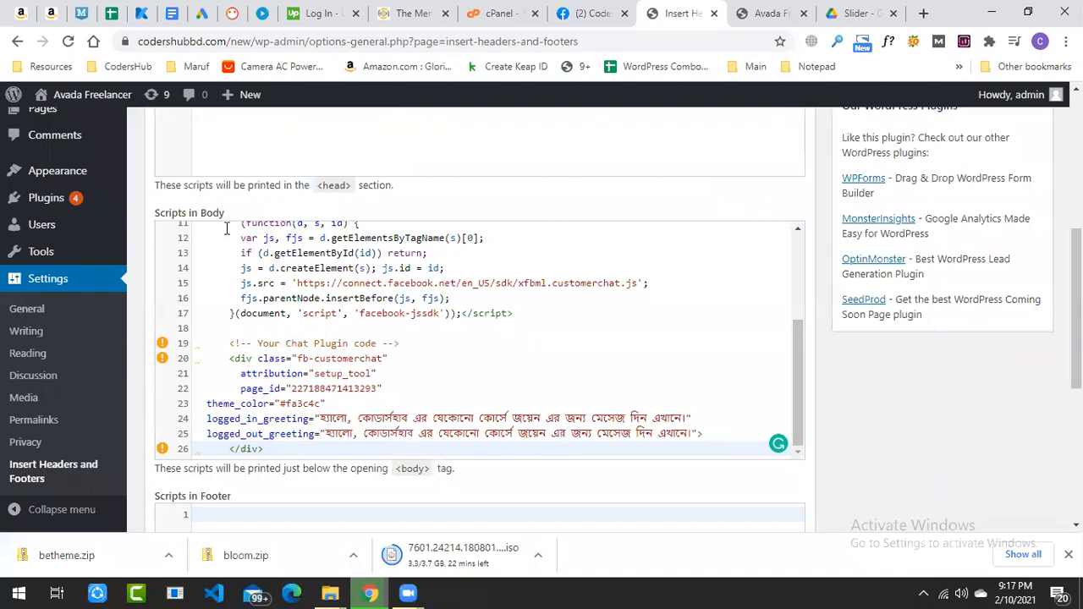
{"action": "left_click", "coordinate": [228, 237]}
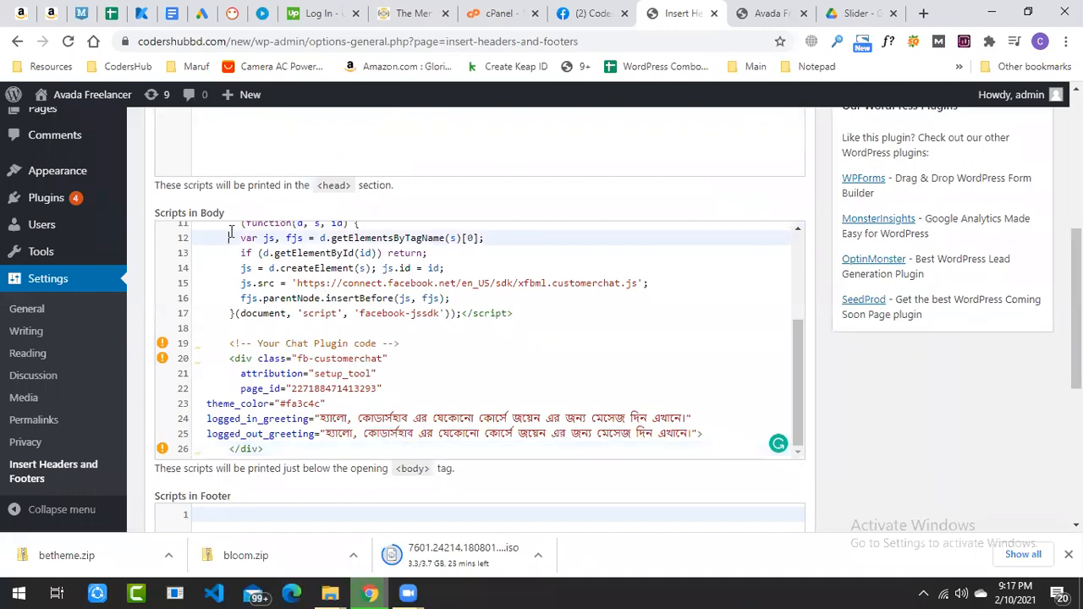
{"action": "scroll", "coordinate": [324, 177], "scroll_direction": "up", "scroll_amount": 2}
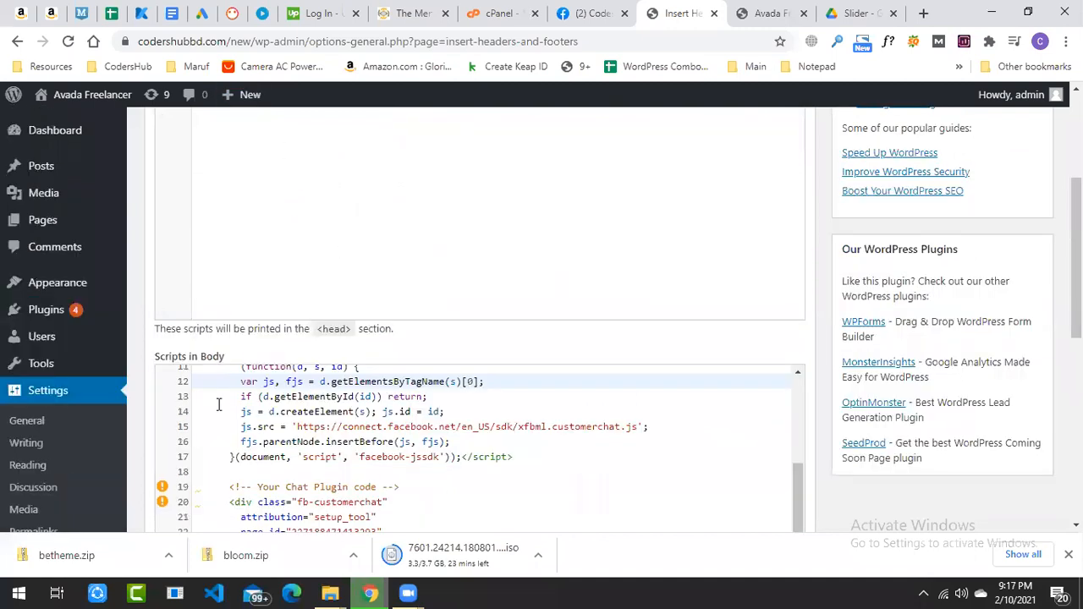
{"action": "left_click_drag", "start_coordinate": [212, 379], "coordinate": [326, 440]}
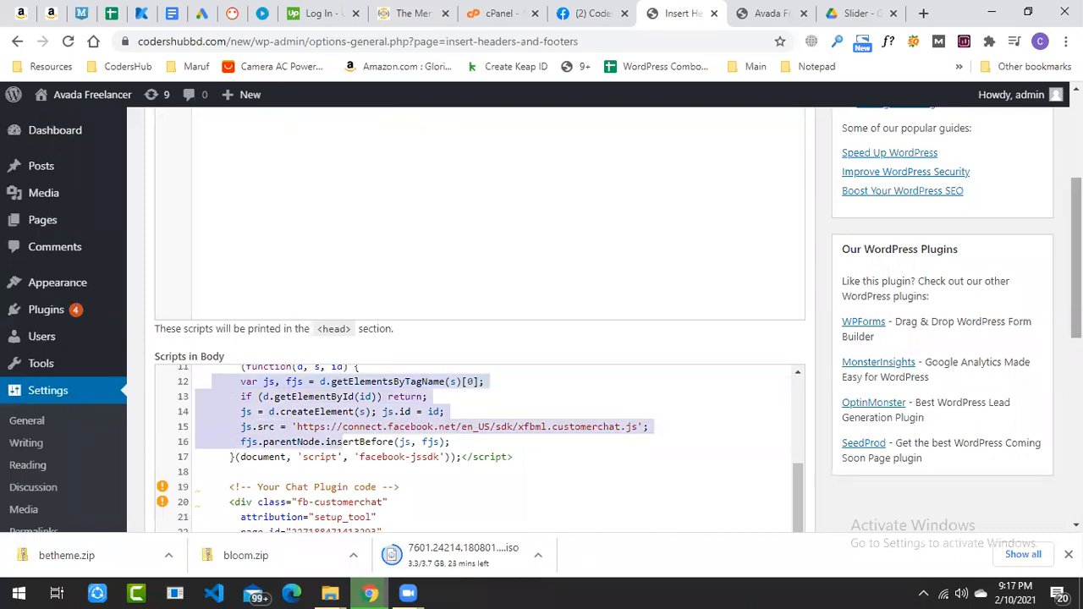
{"action": "scroll", "coordinate": [342, 434], "scroll_direction": "down", "scroll_amount": 6}
{"action": "left_click", "coordinate": [433, 340]}
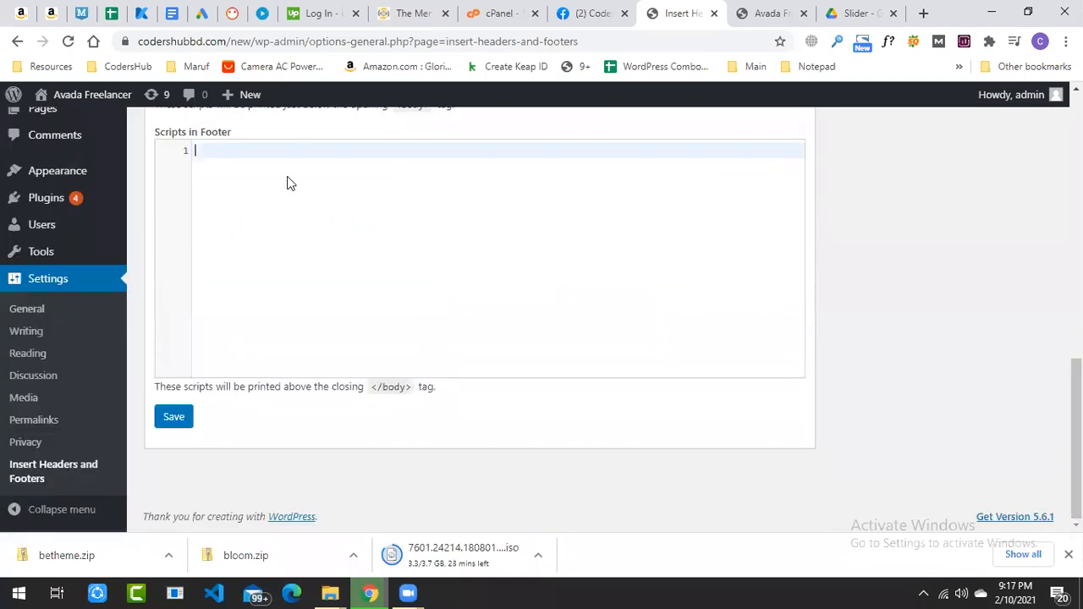
{"action": "left_click_drag", "start_coordinate": [192, 127], "coordinate": [213, 132]}
{"action": "left_click", "coordinate": [301, 252]}
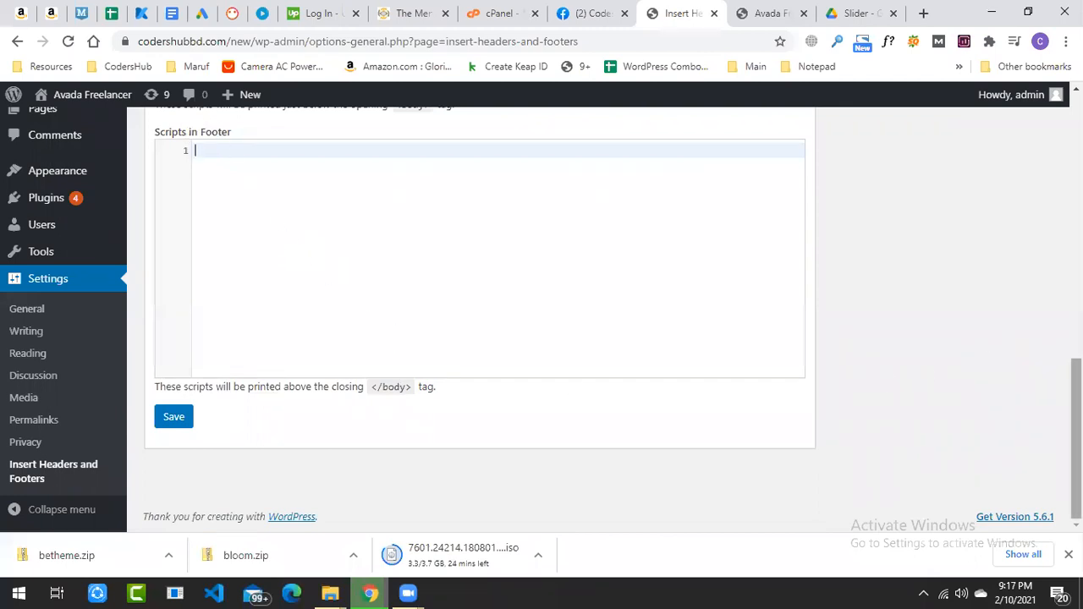
{"action": "scroll", "coordinate": [693, 360], "scroll_direction": "up", "scroll_amount": 2}
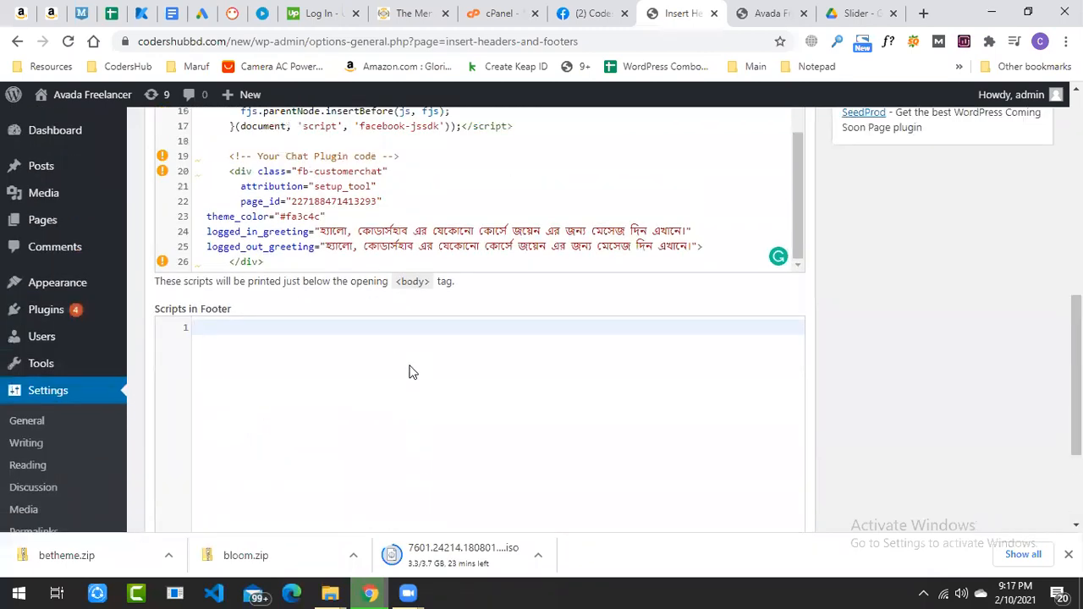
{"action": "scroll", "coordinate": [409, 373], "scroll_direction": "down", "scroll_amount": 2}
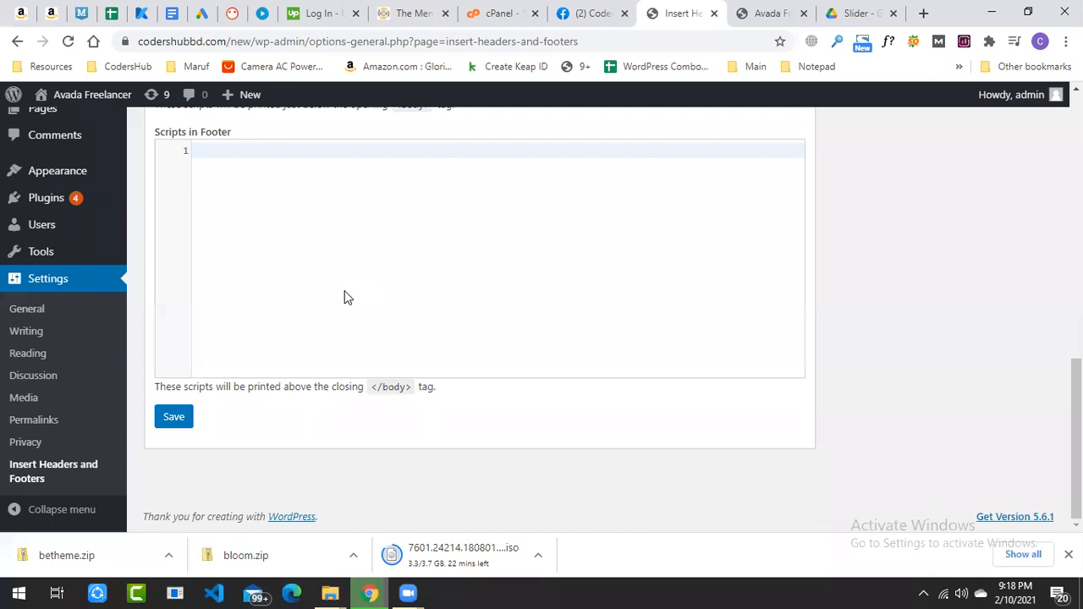
- Look over the chat widget on the Avada Freelancer site, then check the Scripts in Body code on the WordPress settings page again
{"action": "left_click", "coordinate": [759, 10]}
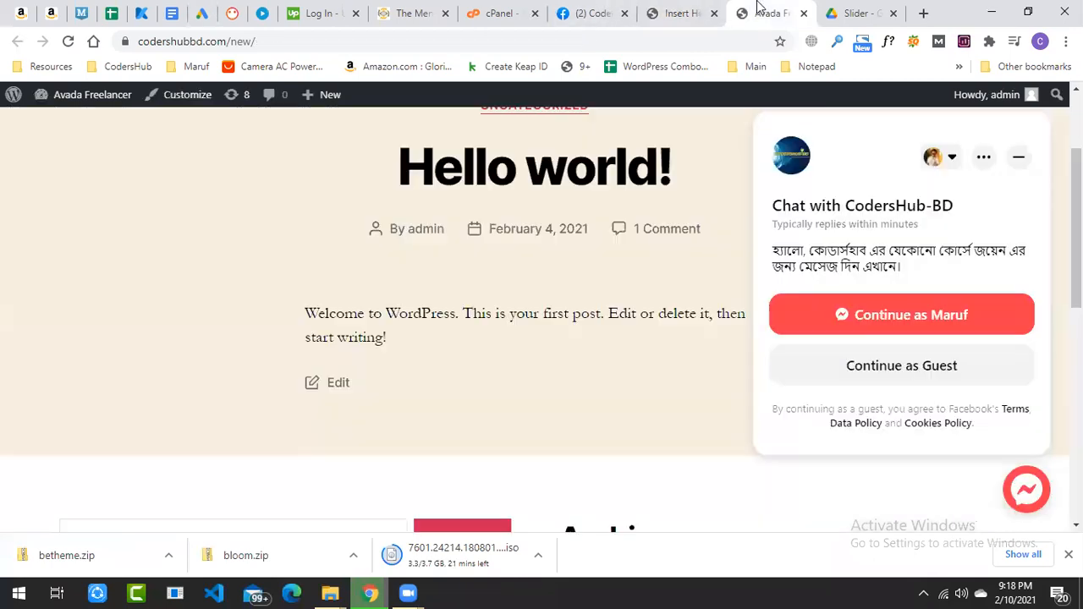
{"action": "scroll", "coordinate": [339, 213], "scroll_direction": "up", "scroll_amount": 2}
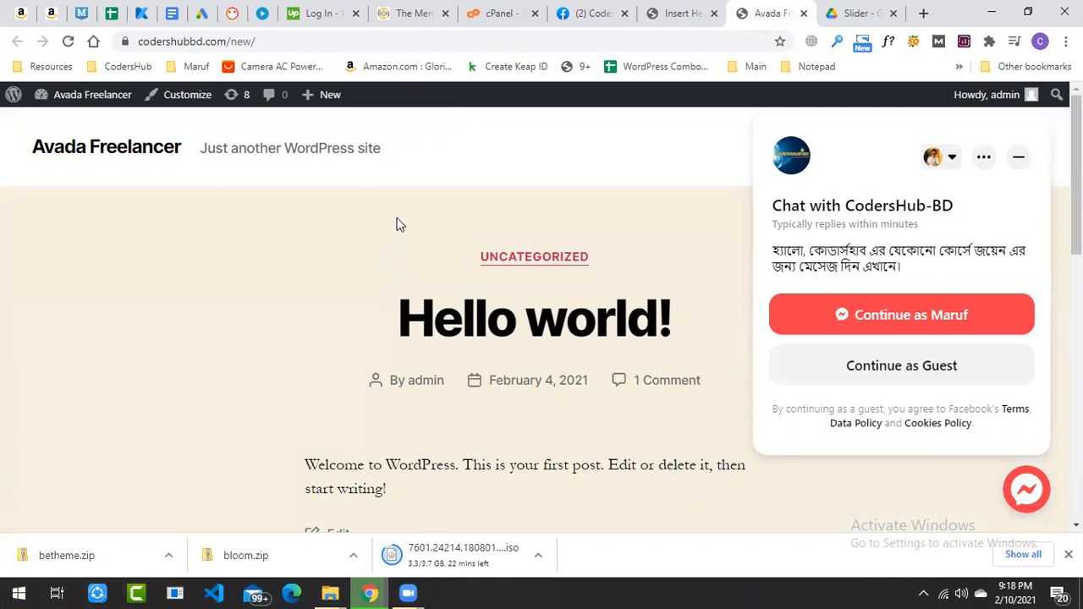
{"action": "left_click_drag", "start_coordinate": [457, 253], "coordinate": [659, 264]}
{"action": "left_click", "coordinate": [659, 223]}
{"action": "left_click", "coordinate": [688, 10]}
{"action": "scroll", "coordinate": [474, 253], "scroll_direction": "up", "scroll_amount": 5}
{"action": "scroll", "coordinate": [474, 254], "scroll_direction": "down", "scroll_amount": 2}
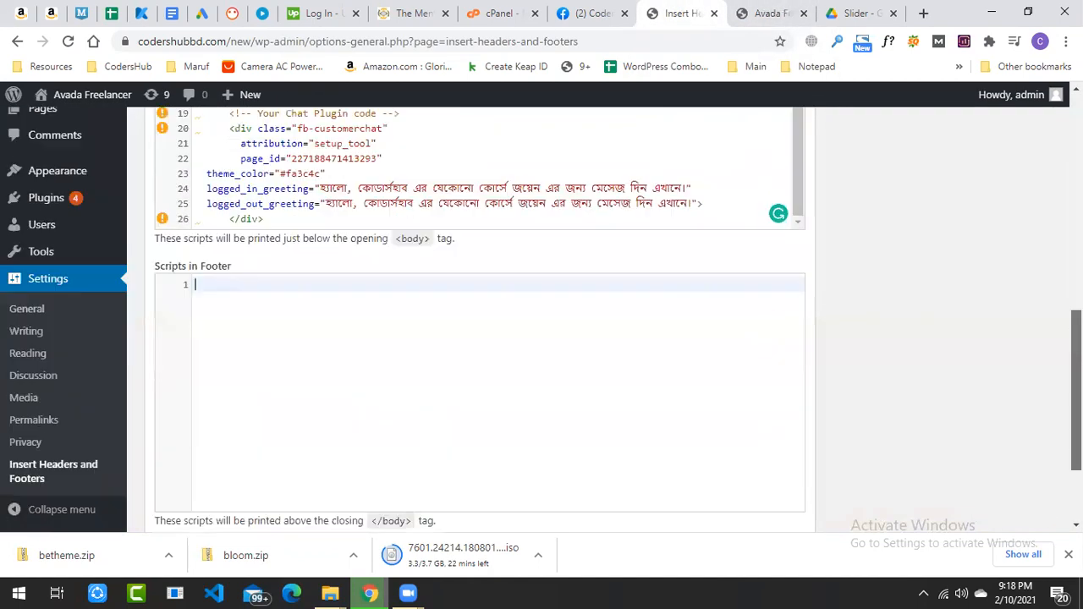
- Reload the Avada Freelancer site and check the position of the chat widget
{"action": "left_click", "coordinate": [751, 11]}
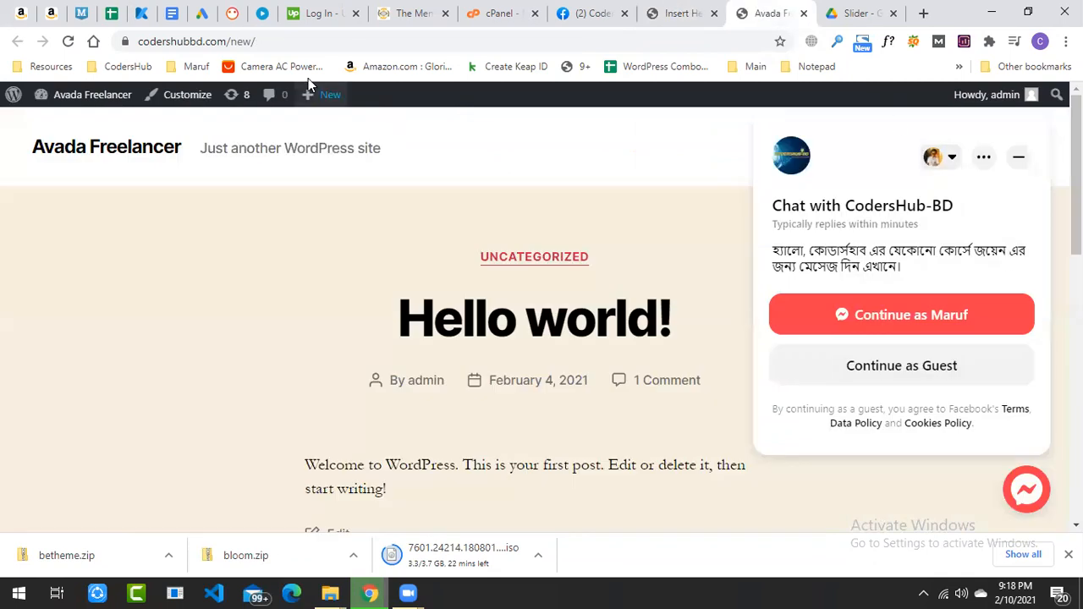
{"action": "left_click", "coordinate": [69, 42]}
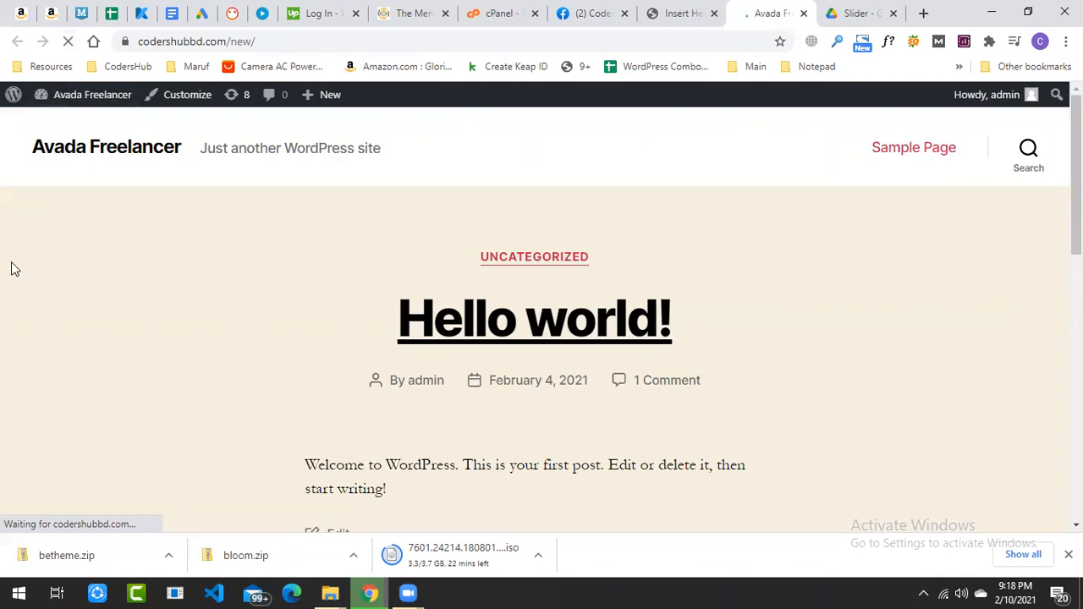
{"action": "left_click", "coordinate": [264, 39]}
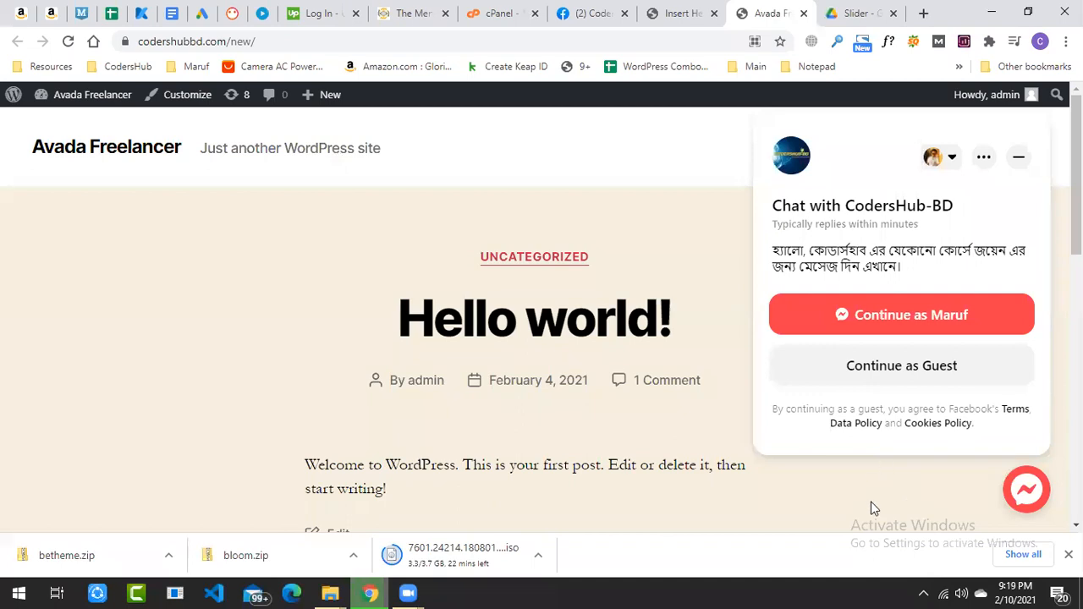
- Return to the customization step of the Facebook Chat Plugin setup, set Bottom Spacing (Desktop) to 300 px and continue
{"action": "left_click", "coordinate": [598, 7]}
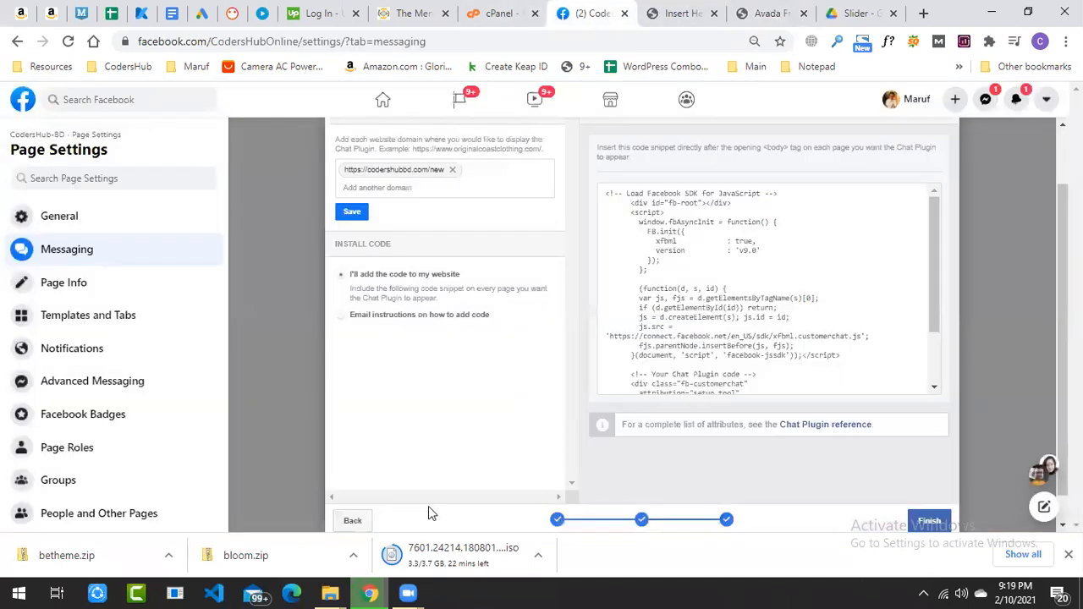
{"action": "left_click", "coordinate": [353, 520]}
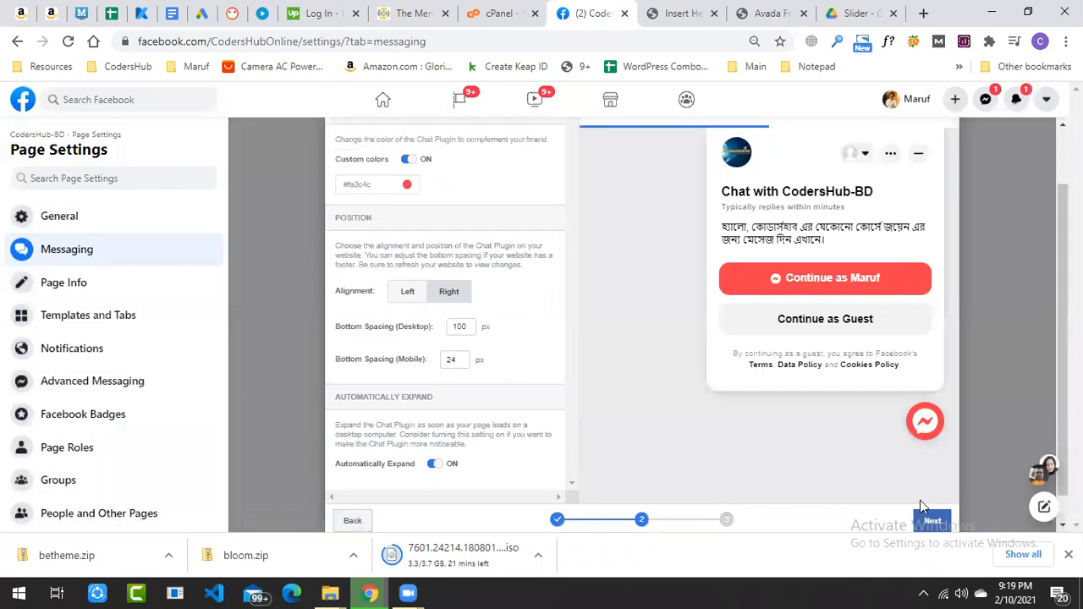
{"action": "left_click_drag", "start_coordinate": [463, 326], "coordinate": [439, 329]}
{"action": "type", "text": "300"}
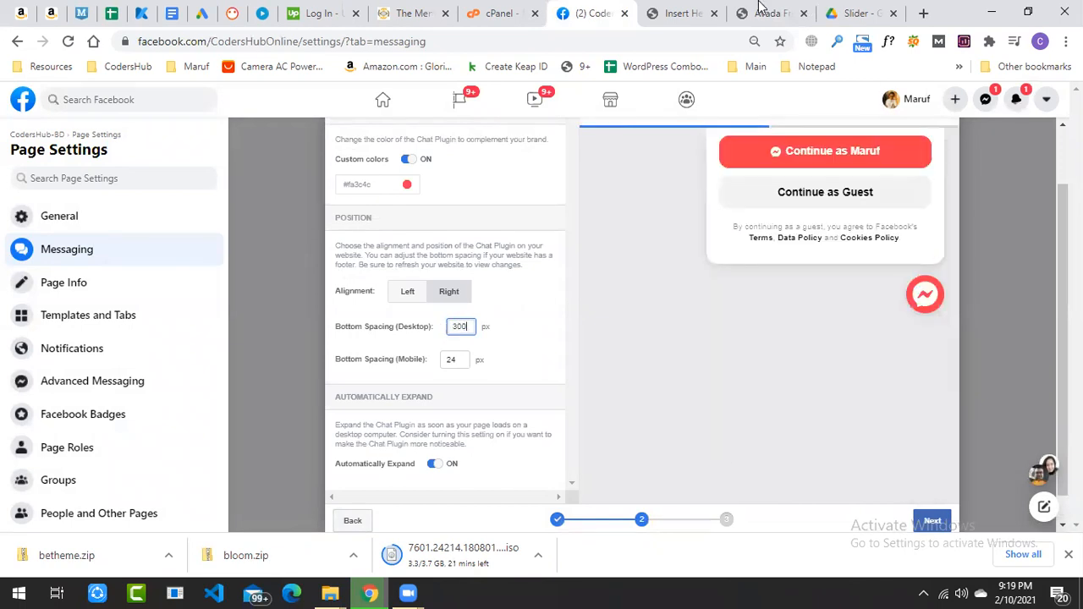
{"action": "left_click", "coordinate": [930, 520]}
- Copy the Chat Plugin code snippet, replace all the code in WordPress's Scripts in Body with it and save the settings
{"action": "left_click", "coordinate": [780, 242]}
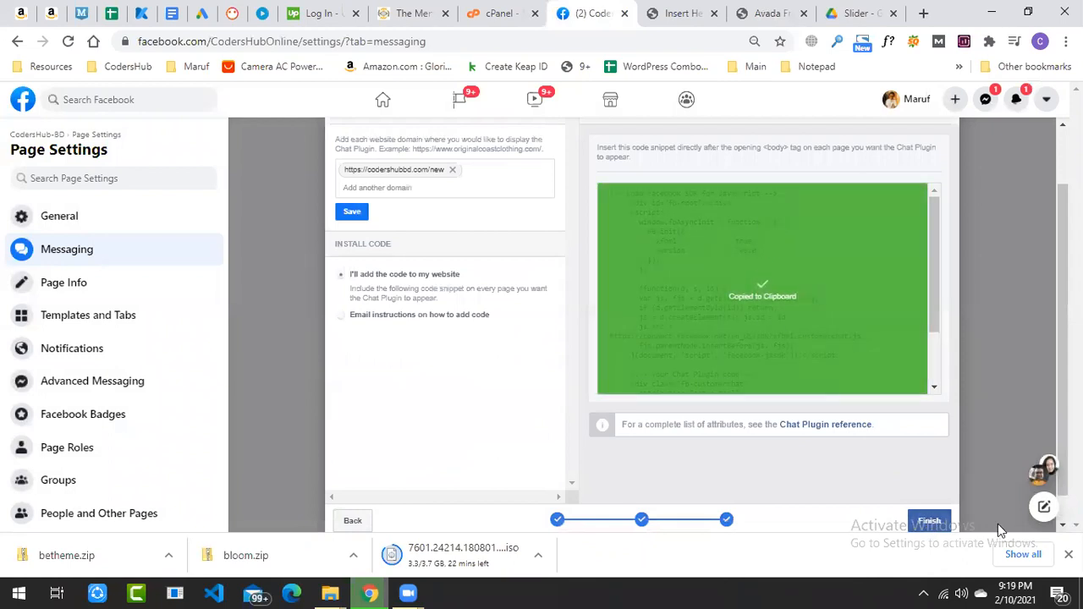
{"action": "left_click", "coordinate": [681, 12]}
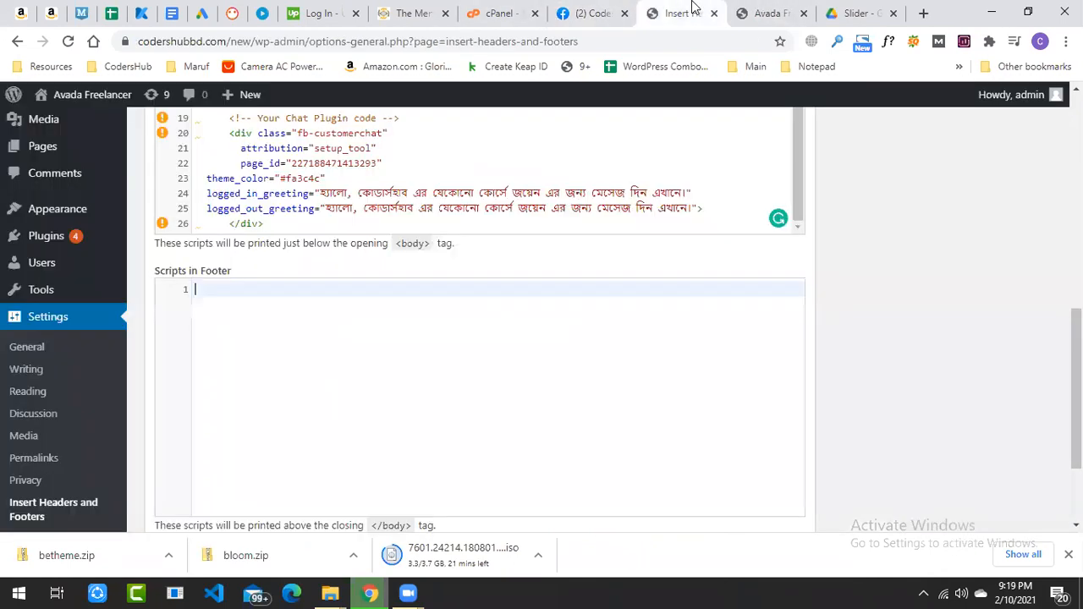
{"action": "left_click", "coordinate": [364, 180]}
{"action": "key", "text": "ctrl+a"}
{"action": "key", "text": "ctrl+v"}
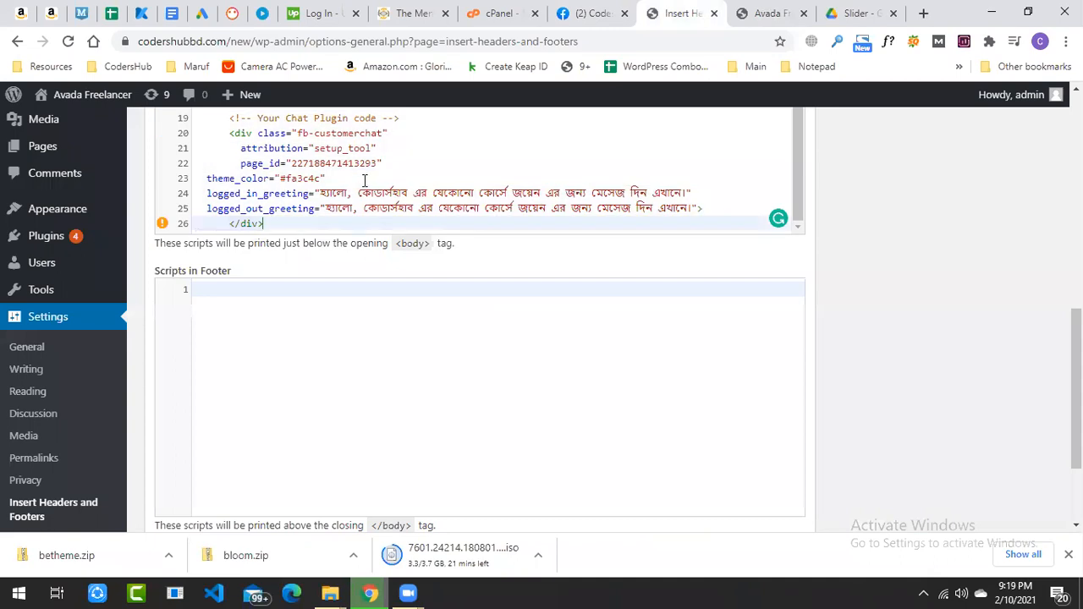
{"action": "left_click_drag", "start_coordinate": [1076, 339], "coordinate": [1076, 366]}
{"action": "left_click", "coordinate": [173, 479]}
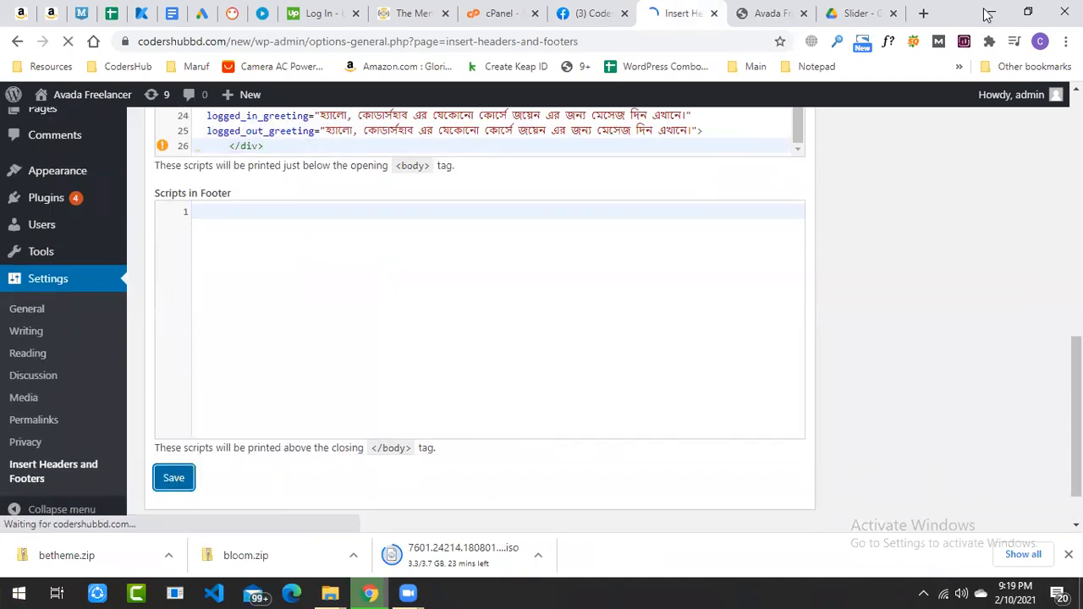
- Load codershubbd.com/new/ again in the Avada Freelancer site's tab to check the widget's spacing
{"action": "left_click", "coordinate": [605, 12]}
{"action": "left_click", "coordinate": [746, 9]}
{"action": "left_click", "coordinate": [314, 40]}
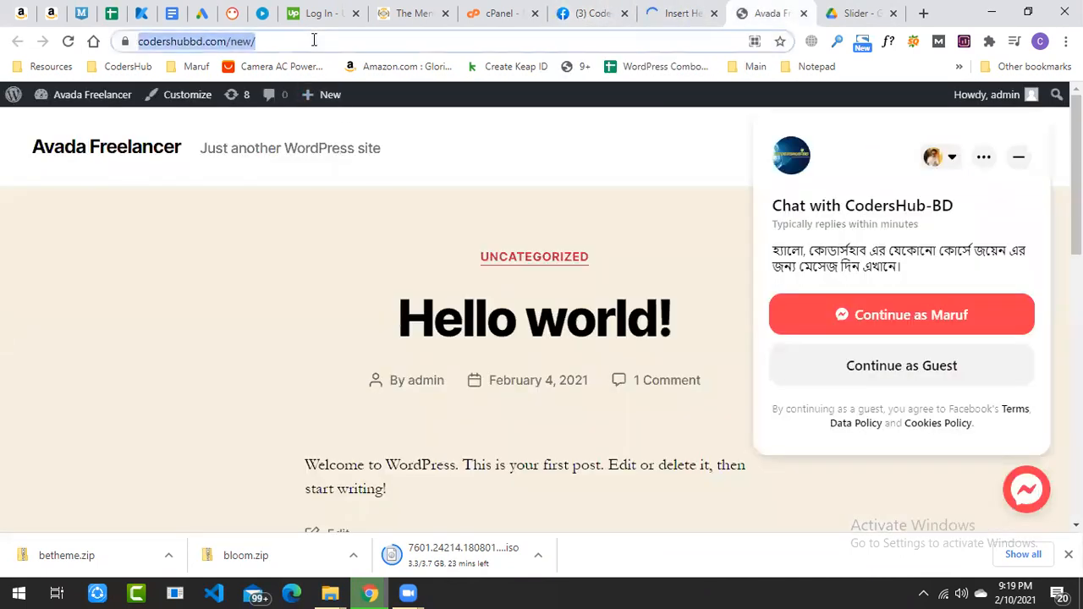
{"action": "key", "text": "ctrl+v"}
{"action": "left_click", "coordinate": [668, 380]}
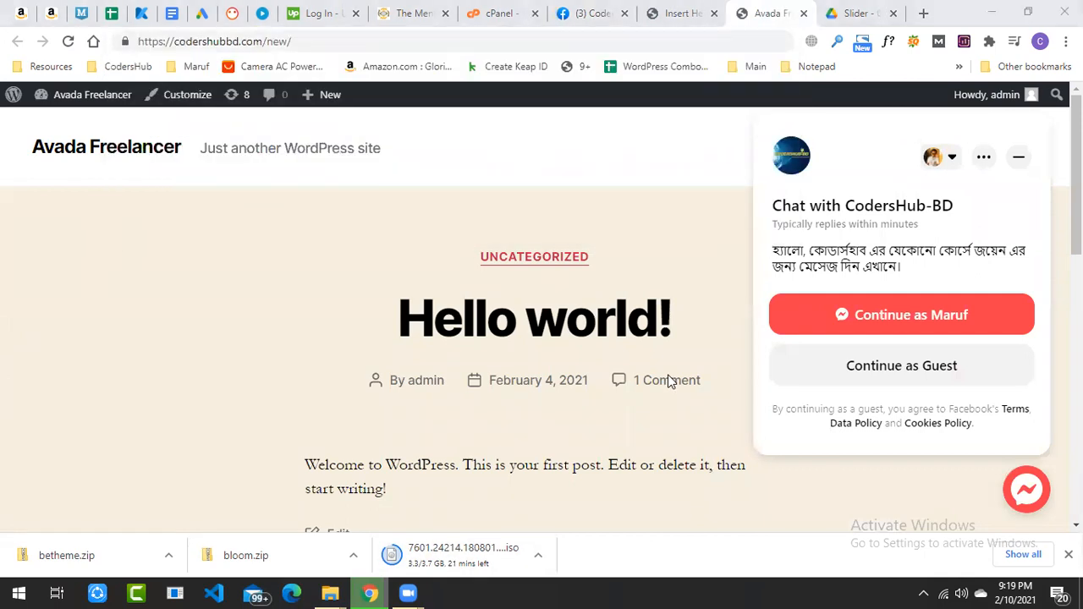
{"action": "left_click", "coordinate": [214, 353]}
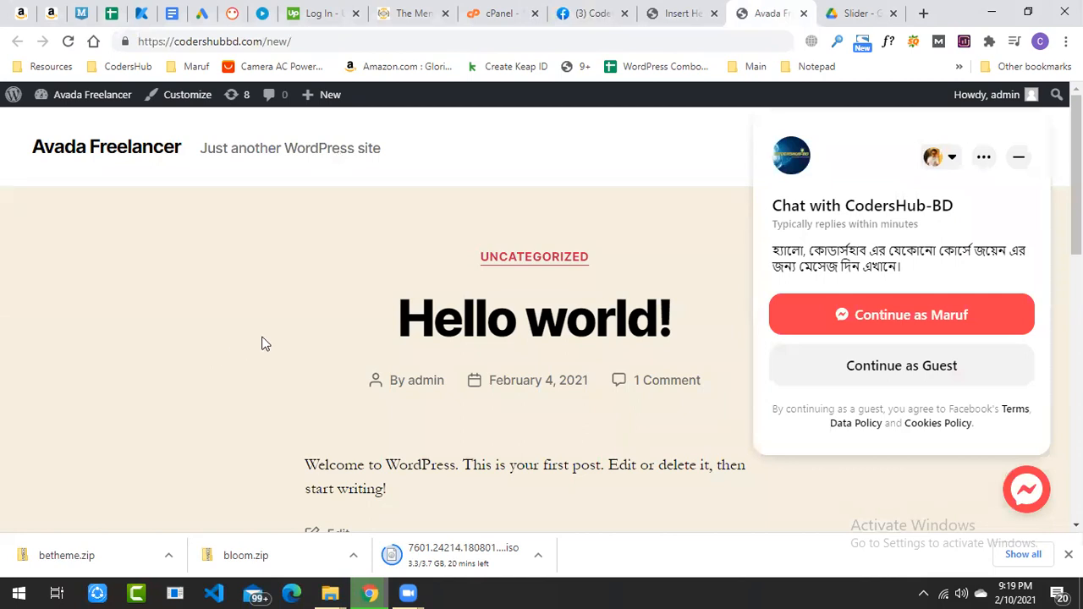
- Close the downloads bar and refresh the Avada Freelancer page to load the repositioned chat widget
{"action": "mouse_move", "coordinate": [1076, 169]}
{"action": "left_mouse_down"}
{"action": "mouse_move", "coordinate": [1077, 419]}
{"action": "mouse_move", "coordinate": [1076, 173]}
{"action": "left_mouse_up"}
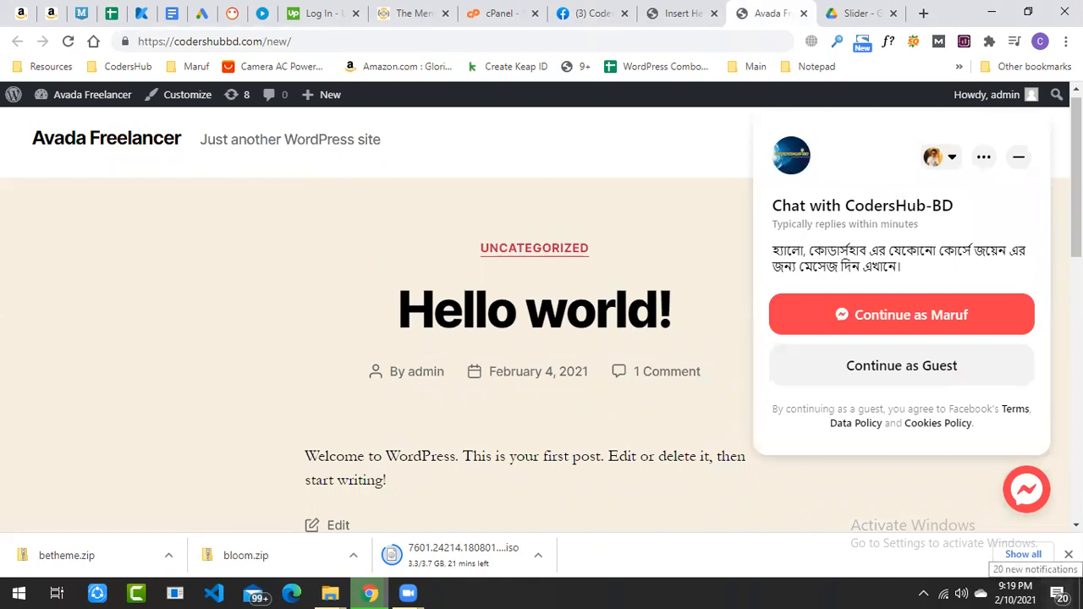
{"action": "left_click", "coordinate": [1068, 554]}
{"action": "mouse_move", "coordinate": [1076, 195]}
{"action": "left_mouse_down"}
{"action": "mouse_move", "coordinate": [1076, 367]}
{"action": "mouse_move", "coordinate": [1076, 191]}
{"action": "left_mouse_up"}
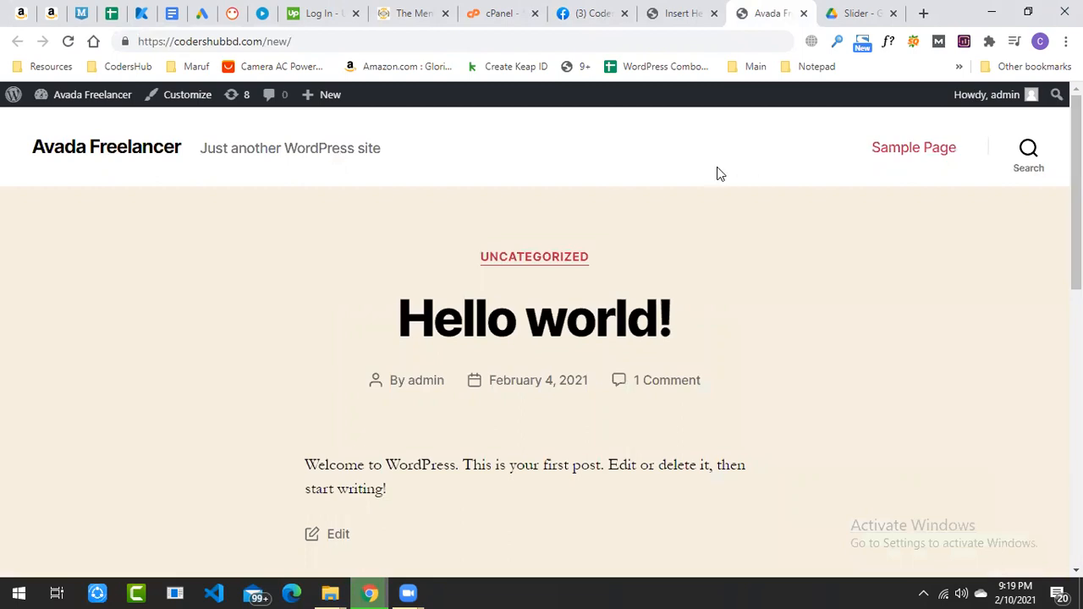
{"action": "key", "text": "F5"}
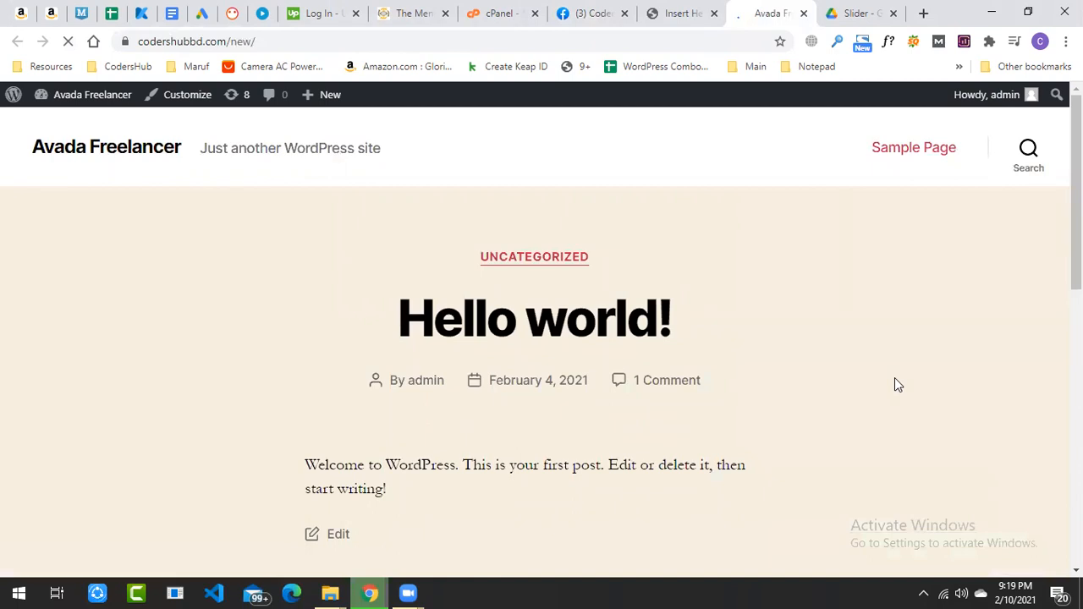
{"action": "mouse_move", "coordinate": [1075, 193]}
{"action": "left_mouse_down"}
{"action": "mouse_move", "coordinate": [1075, 445]}
{"action": "mouse_move", "coordinate": [1076, 193]}
{"action": "left_mouse_up"}
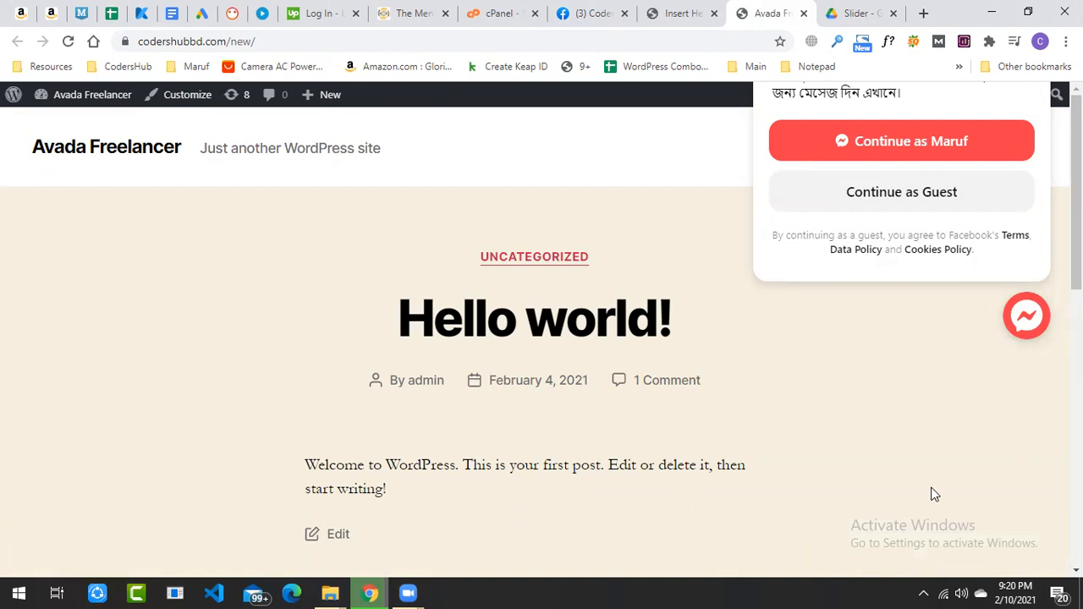
- Test the Messenger chat widget on the page by collapsing and expanding its chat window
{"action": "scroll", "coordinate": [981, 281], "scroll_direction": "down", "scroll_amount": 2}
{"action": "scroll", "coordinate": [990, 292], "scroll_direction": "up", "scroll_amount": 2}
{"action": "left_click", "coordinate": [1026, 330]}
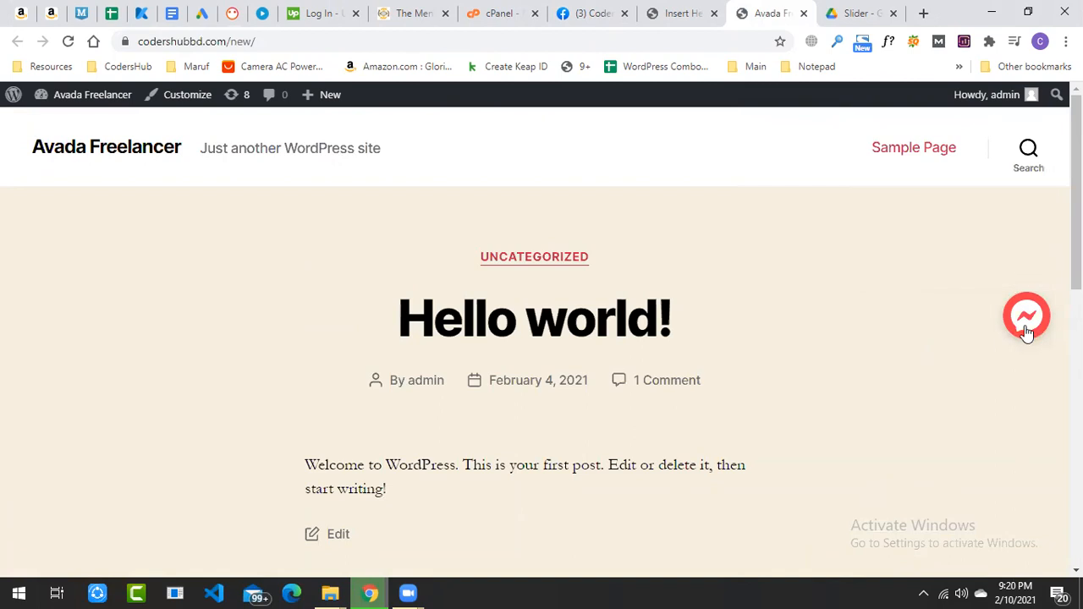
{"action": "left_click", "coordinate": [1026, 331]}
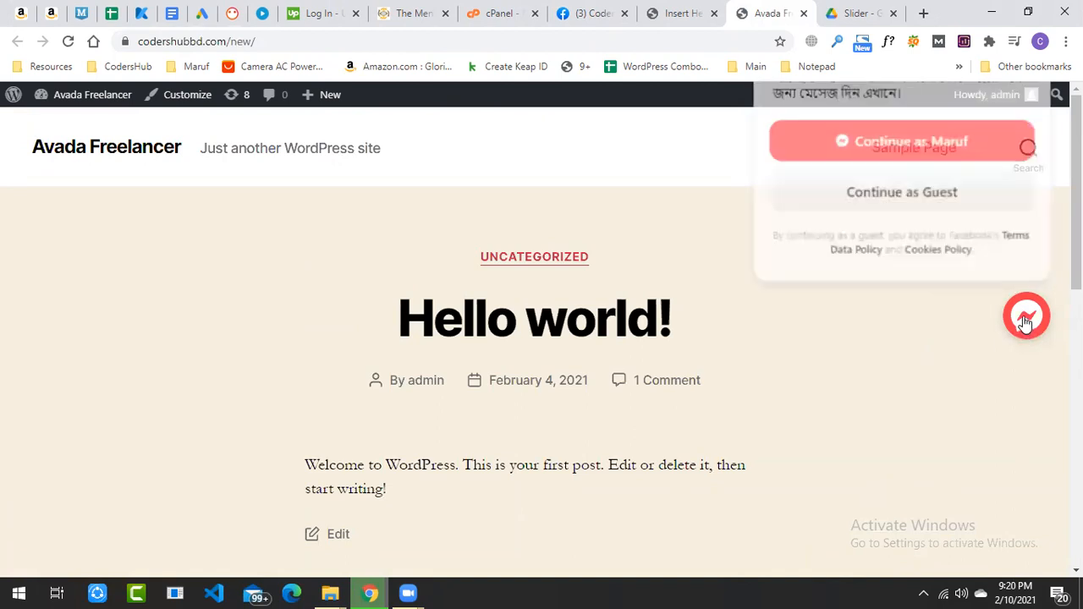
{"action": "left_click", "coordinate": [1025, 325]}
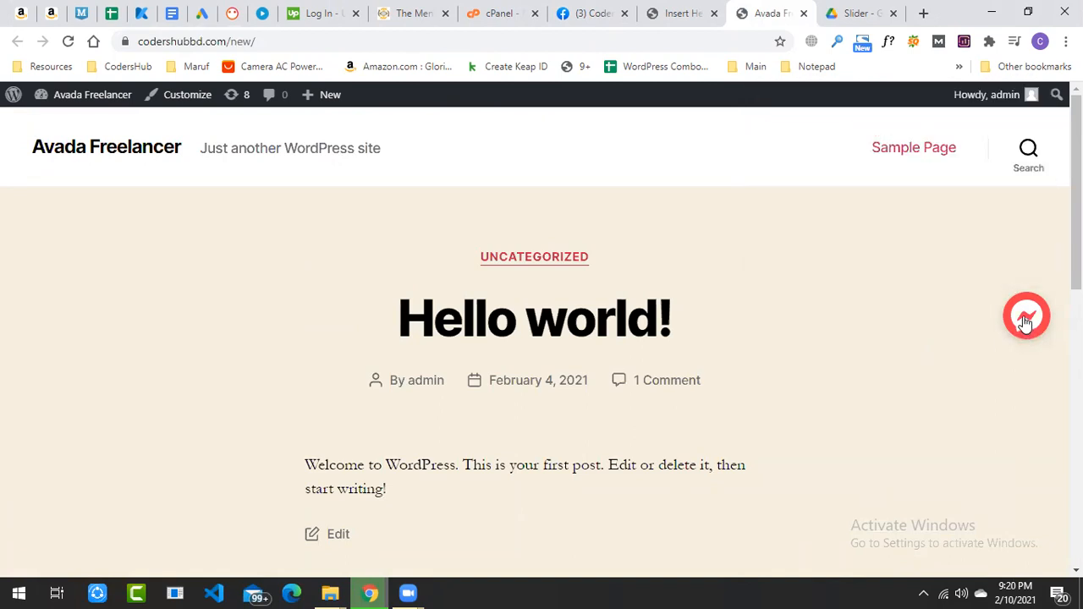
- Go back to the Facebook Chat Plugin customization step, set Bottom Spacing (Desktop) to 100 px and continue
{"action": "left_click", "coordinate": [614, 8]}
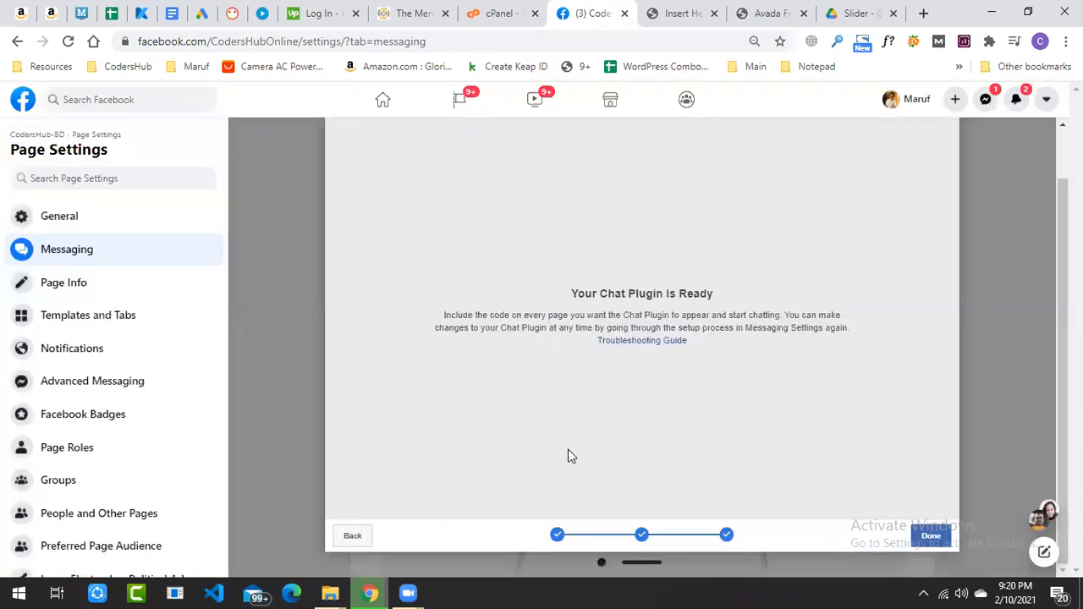
{"action": "left_click", "coordinate": [358, 538]}
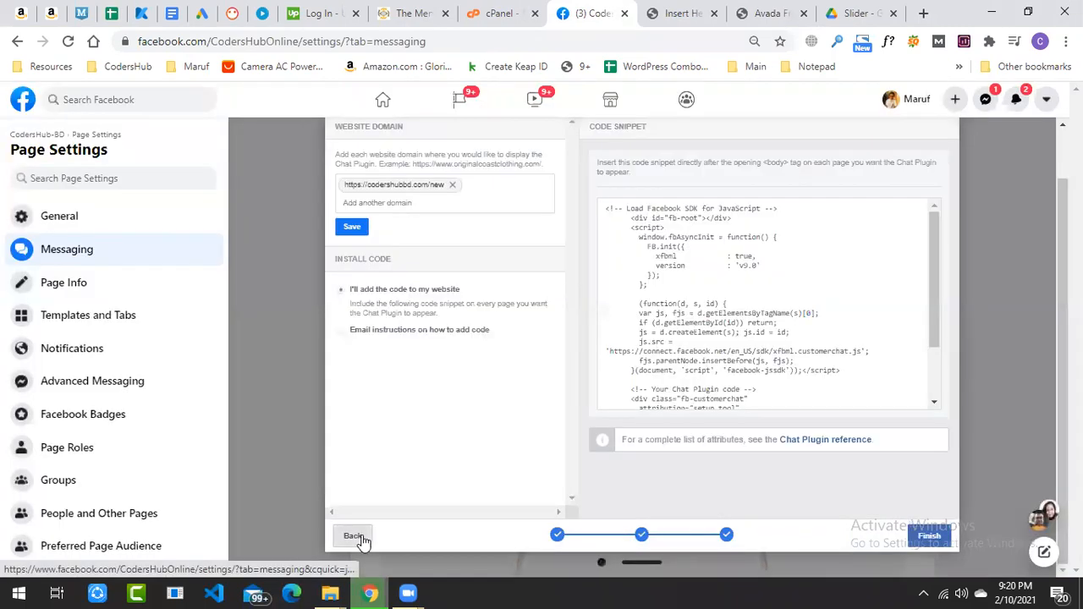
{"action": "left_click", "coordinate": [361, 537]}
{"action": "left_click_drag", "start_coordinate": [465, 342], "coordinate": [435, 345]}
{"action": "type", "text": "100"}
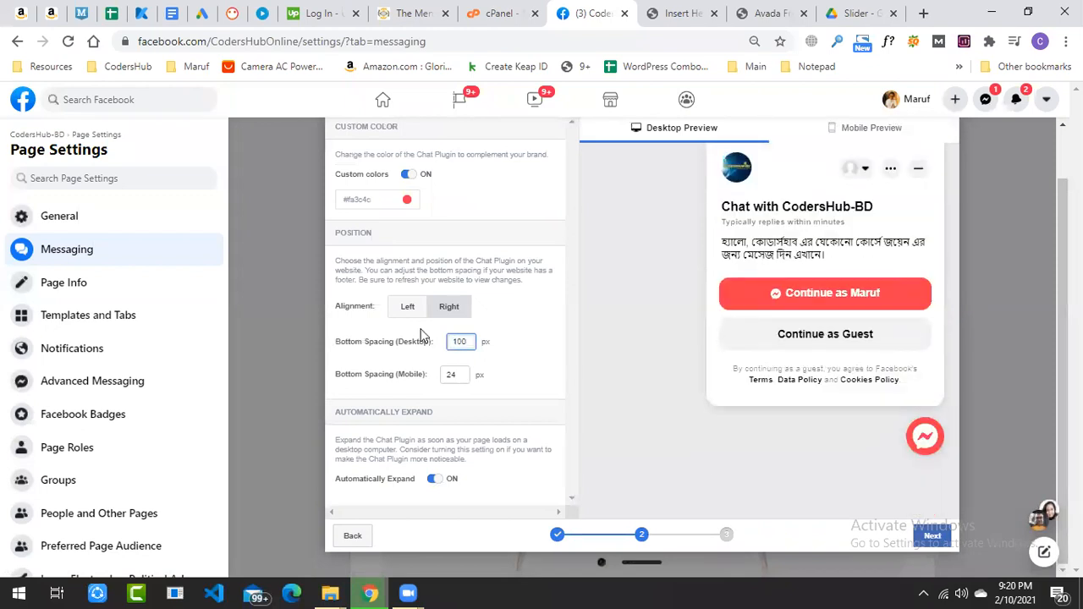
{"action": "left_click", "coordinate": [930, 537]}
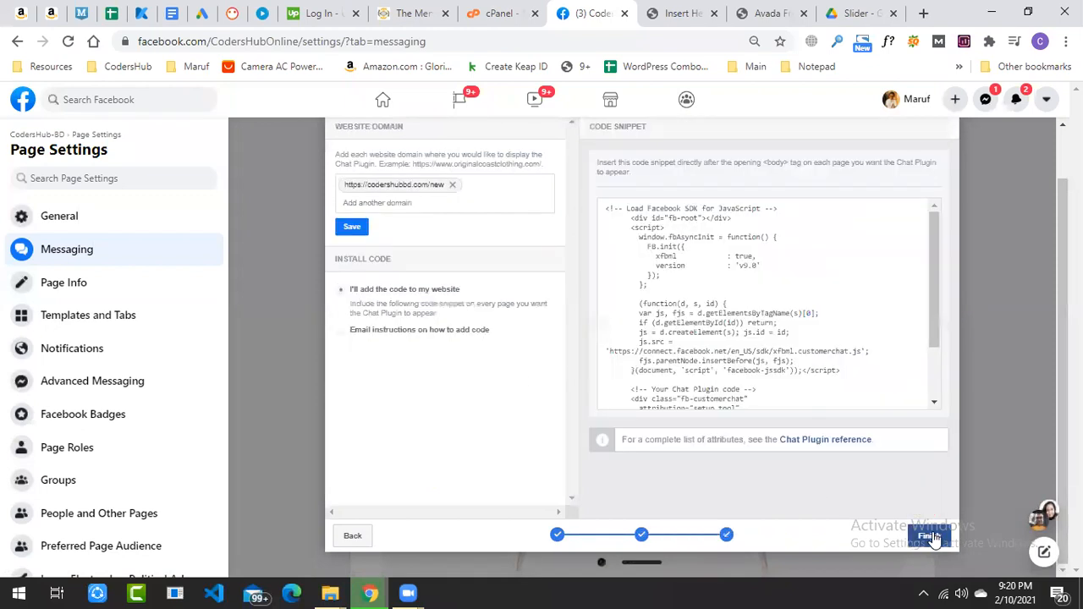
- Copy the regenerated Chat Plugin code snippet and complete the Facebook plugin setup
{"action": "left_click", "coordinate": [762, 305]}
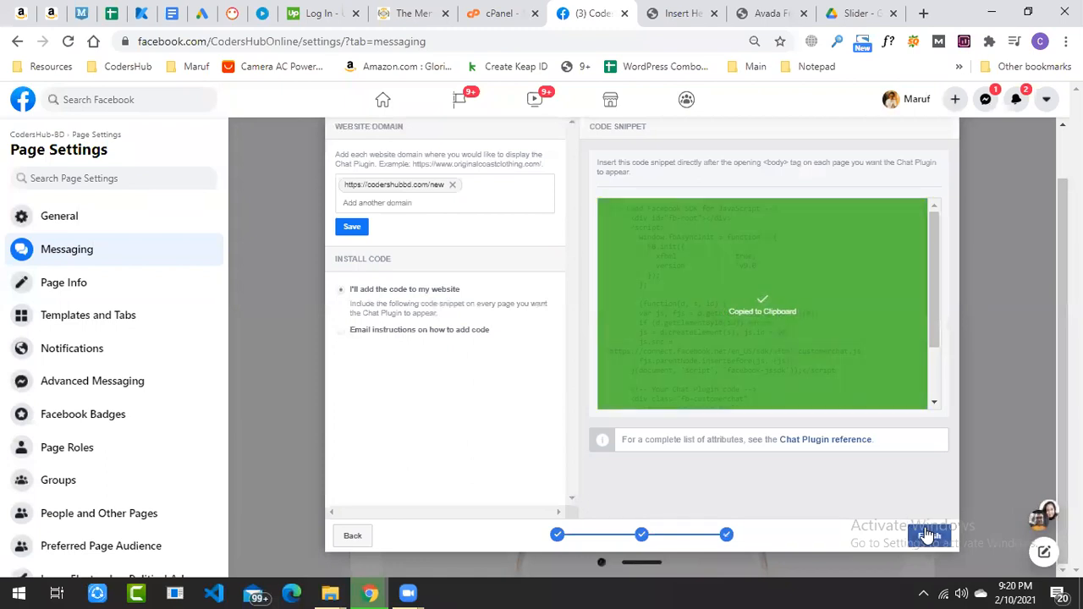
{"action": "left_click", "coordinate": [929, 537]}
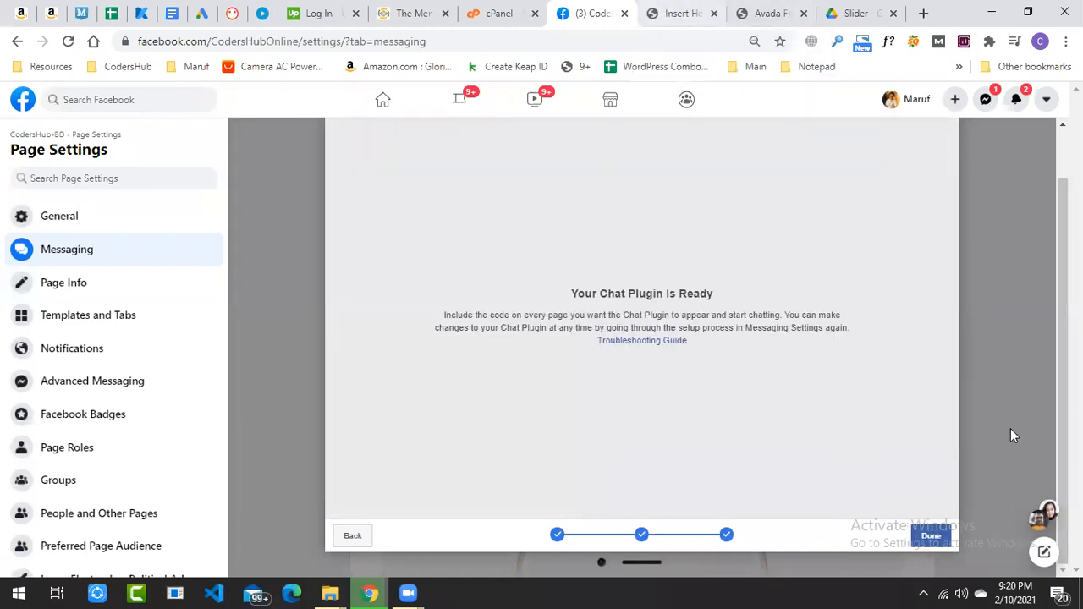
{"action": "left_click", "coordinate": [930, 536]}
- Replace all the code in WordPress's Scripts in Body with the copied Chat Plugin snippet and save the settings
{"action": "left_click", "coordinate": [690, 12]}
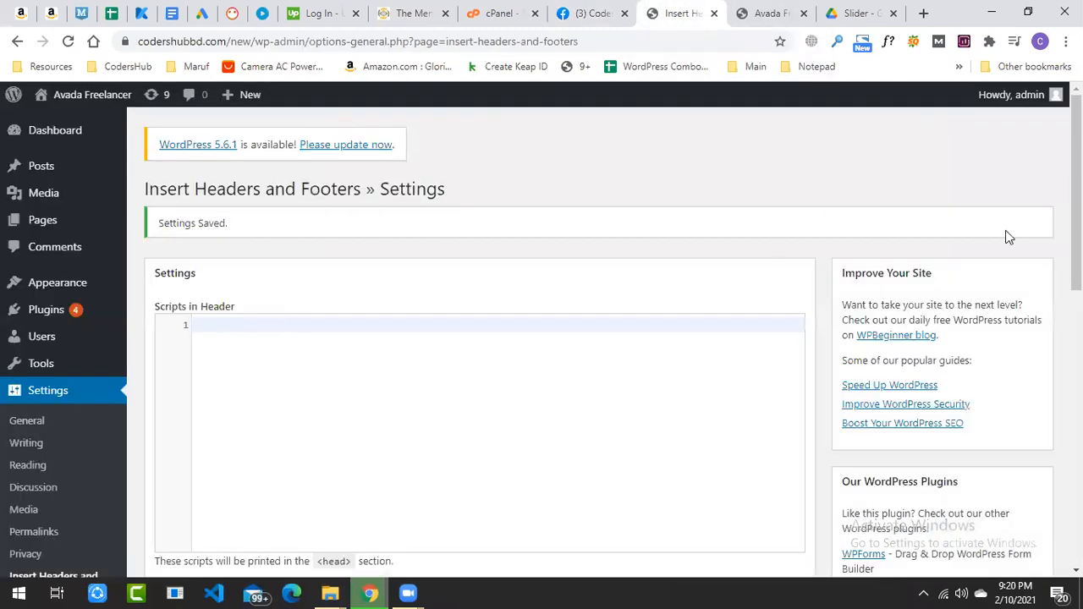
{"action": "scroll", "coordinate": [1007, 236], "scroll_direction": "down", "scroll_amount": 6}
{"action": "left_click", "coordinate": [551, 325]}
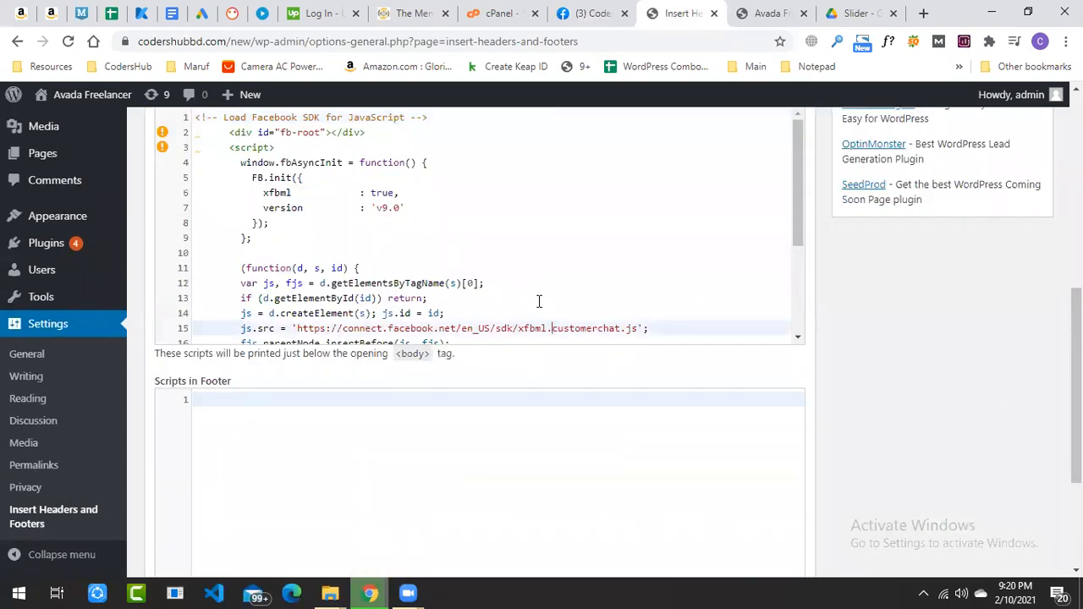
{"action": "key", "text": "ctrl+a"}
{"action": "key", "text": "ctrl+v"}
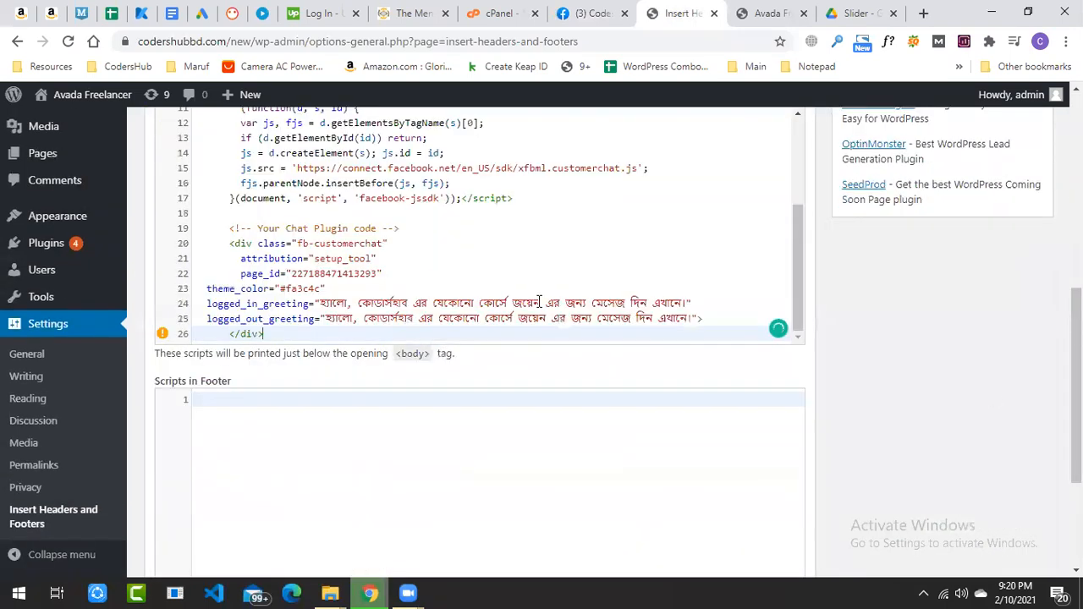
{"action": "scroll", "coordinate": [778, 329], "scroll_direction": "down", "scroll_amount": 3}
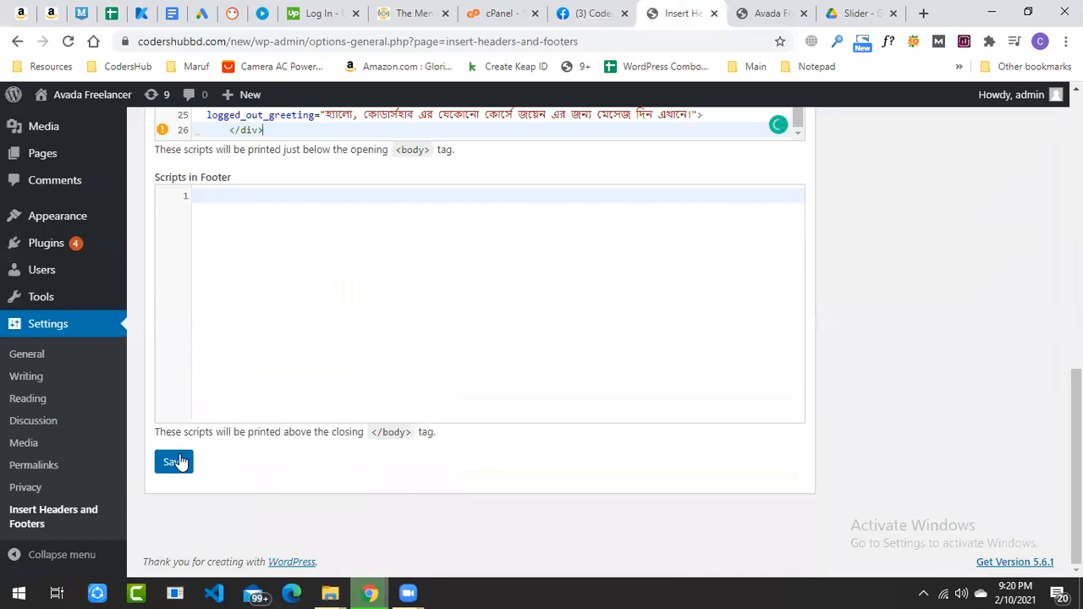
{"action": "left_click", "coordinate": [177, 462]}
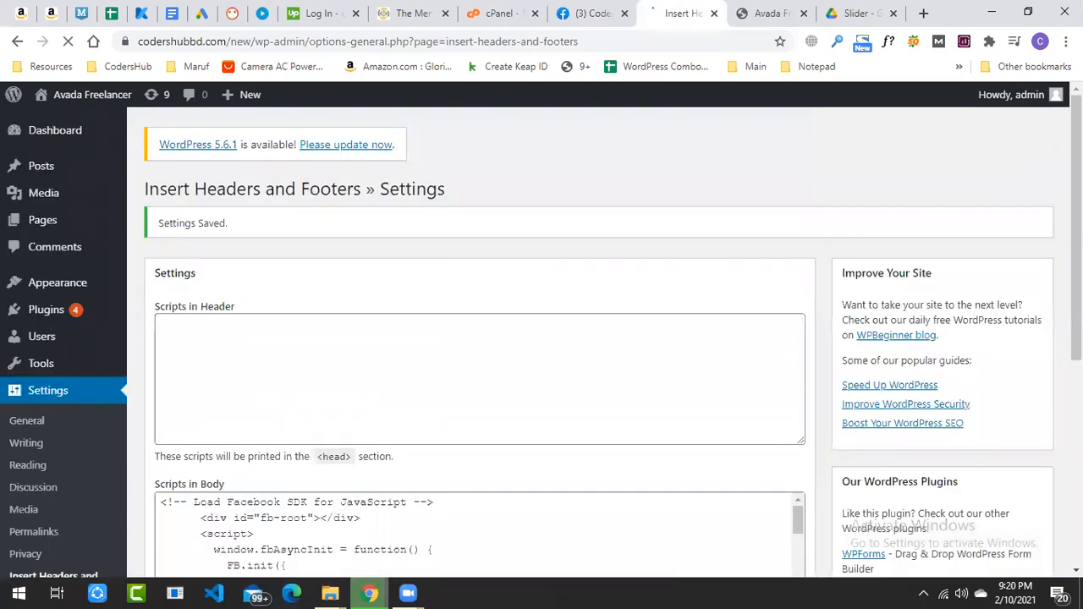
- Switch to the Avada Freelancer site and reload it to check the chat widget with its restored spacing
{"action": "scroll", "coordinate": [474, 338], "scroll_direction": "down", "scroll_amount": 2}
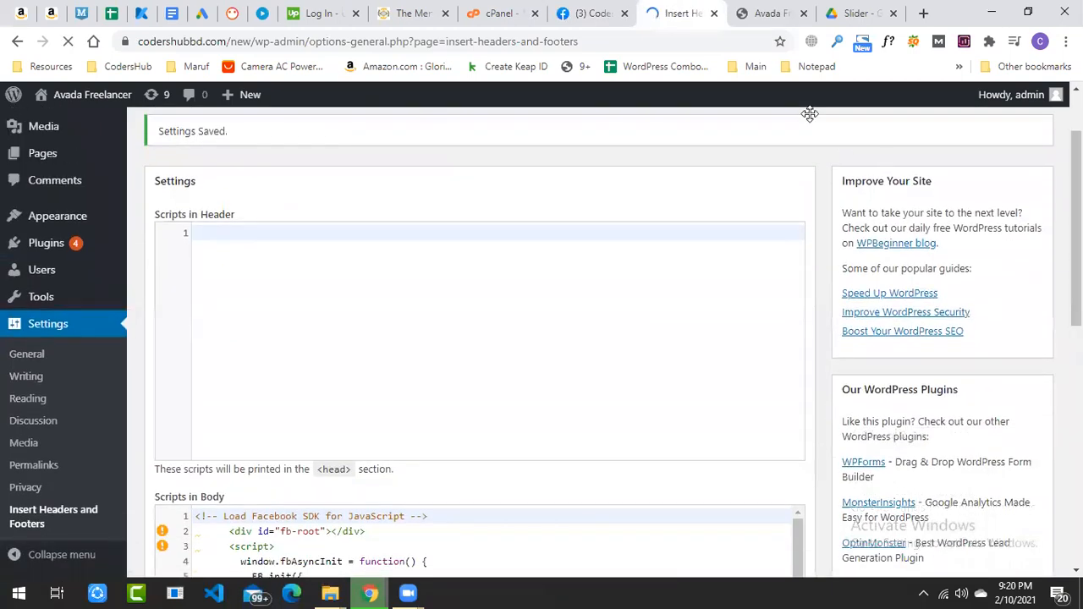
{"action": "left_click", "coordinate": [770, 13]}
{"action": "left_click", "coordinate": [68, 41]}
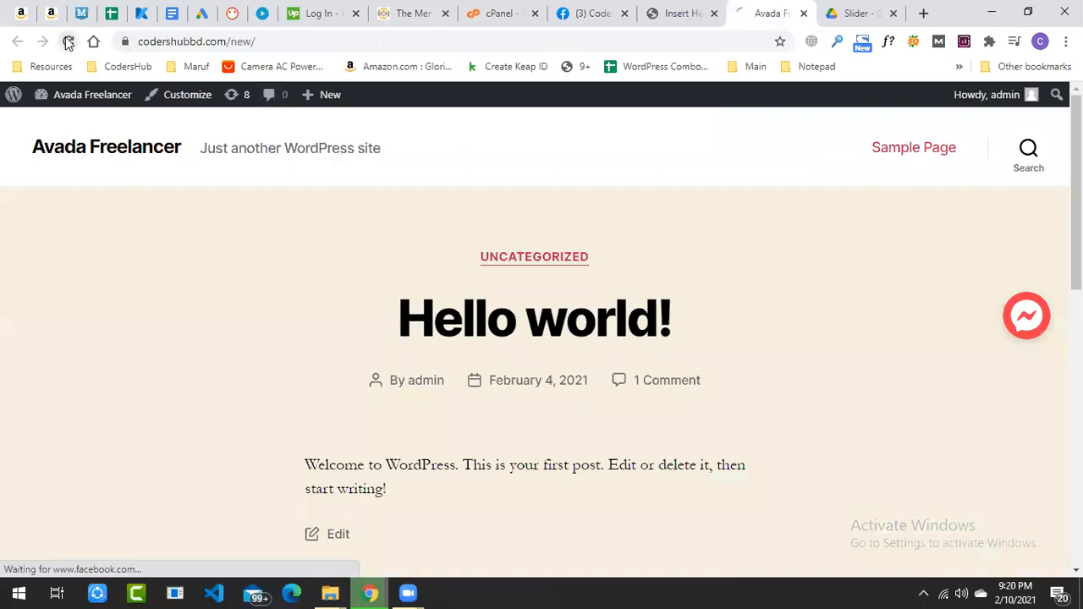